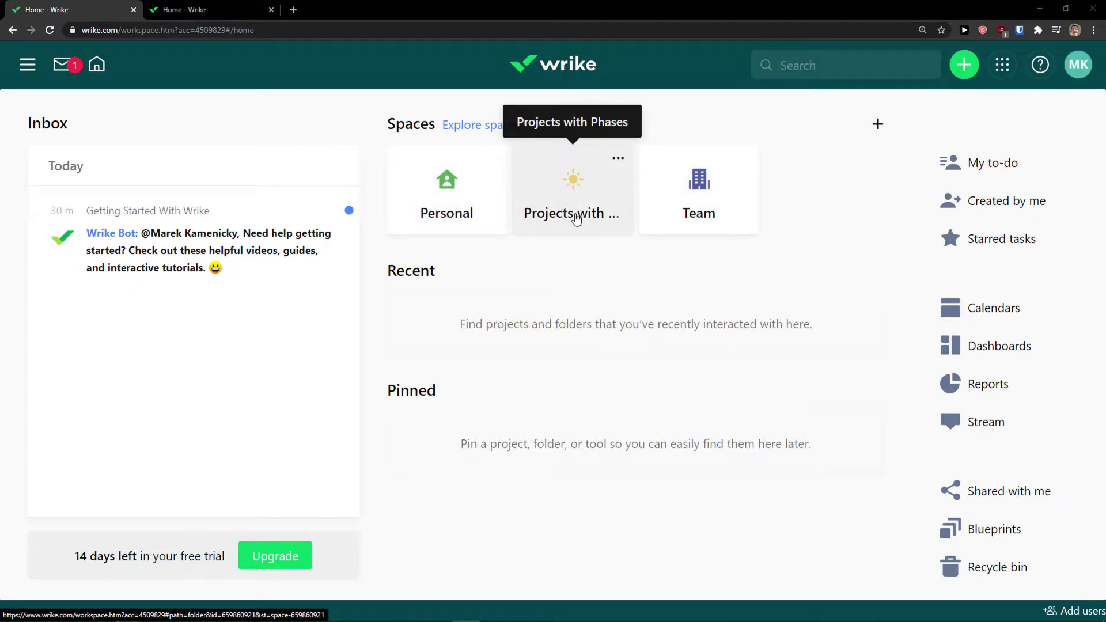
Open the Personal space and begin creating a new project in it
click(455, 200)
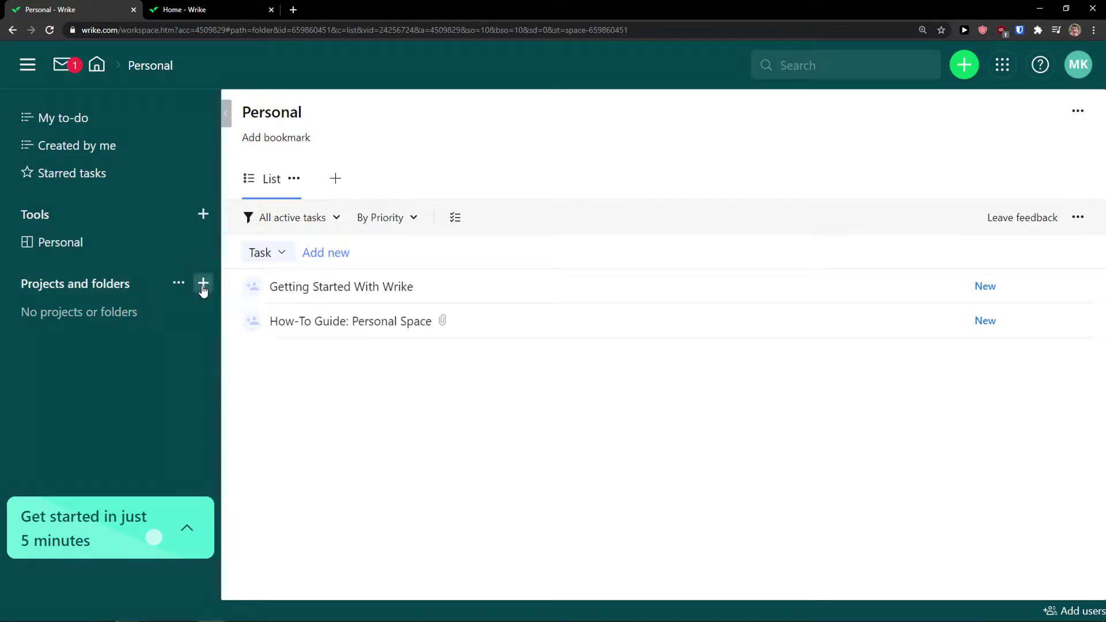
click(202, 283)
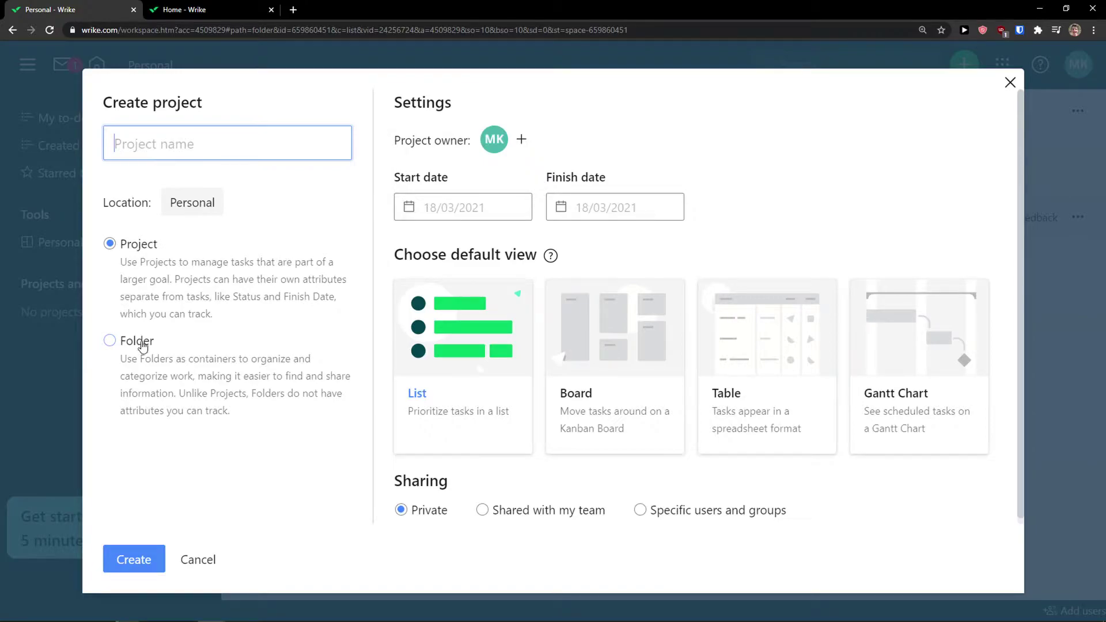
Compare the Board, Table, Gantt Chart and List views, then create the project with Board as default
click(180, 209)
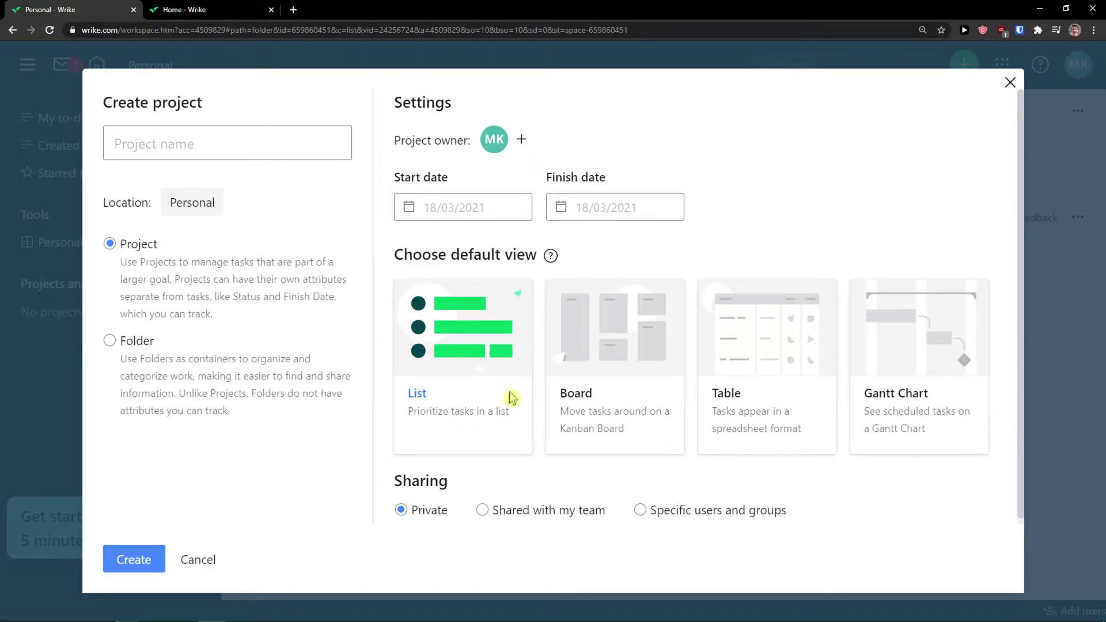
click(602, 419)
click(759, 409)
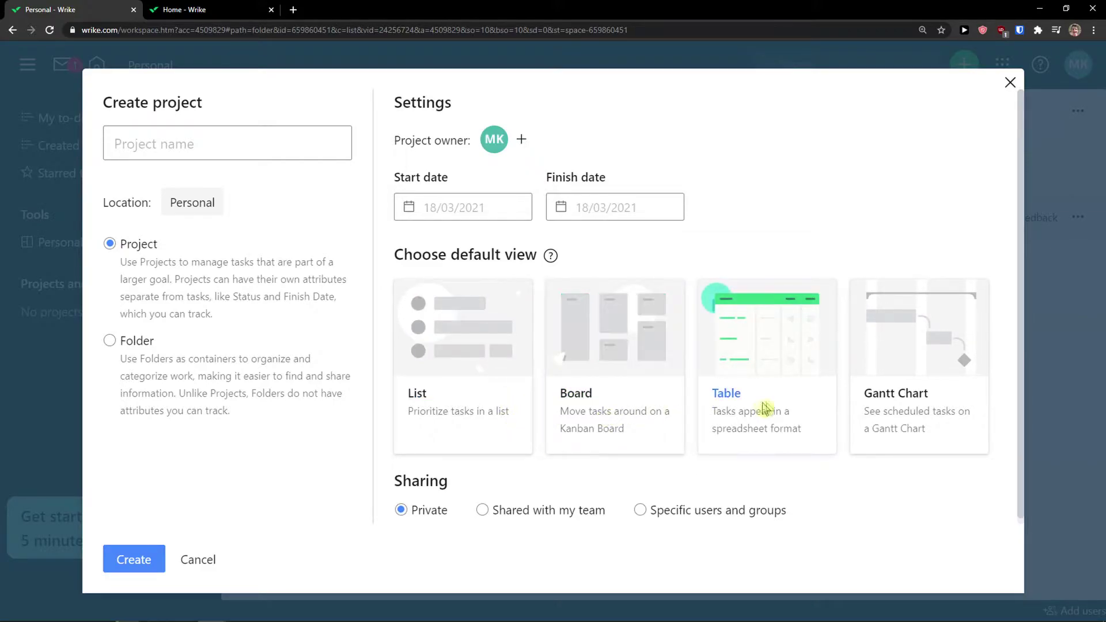
click(917, 410)
click(495, 427)
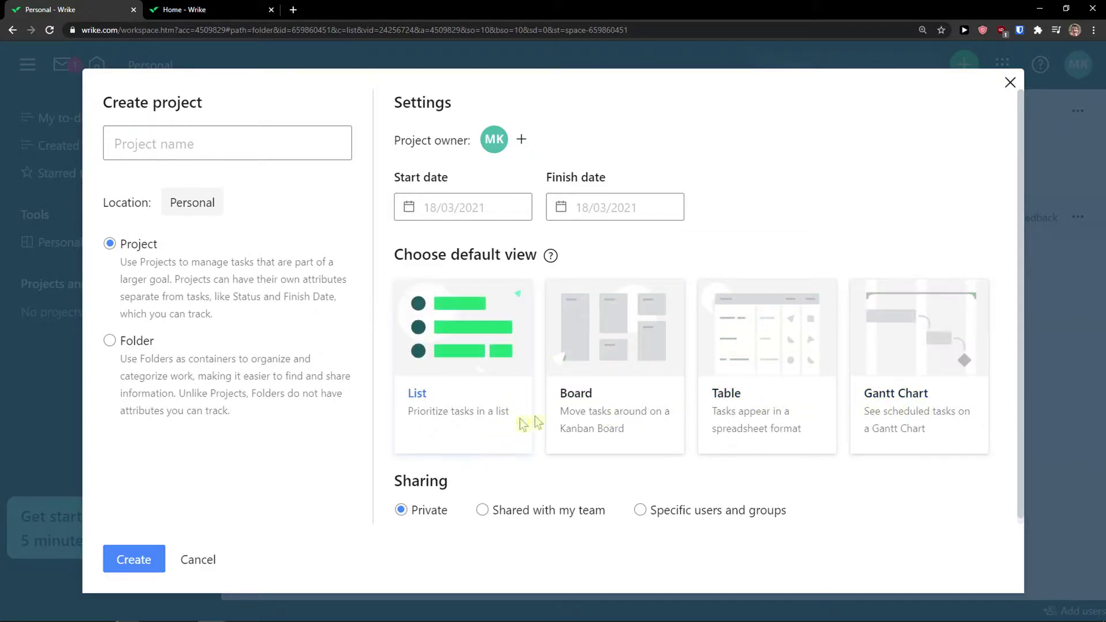
click(593, 411)
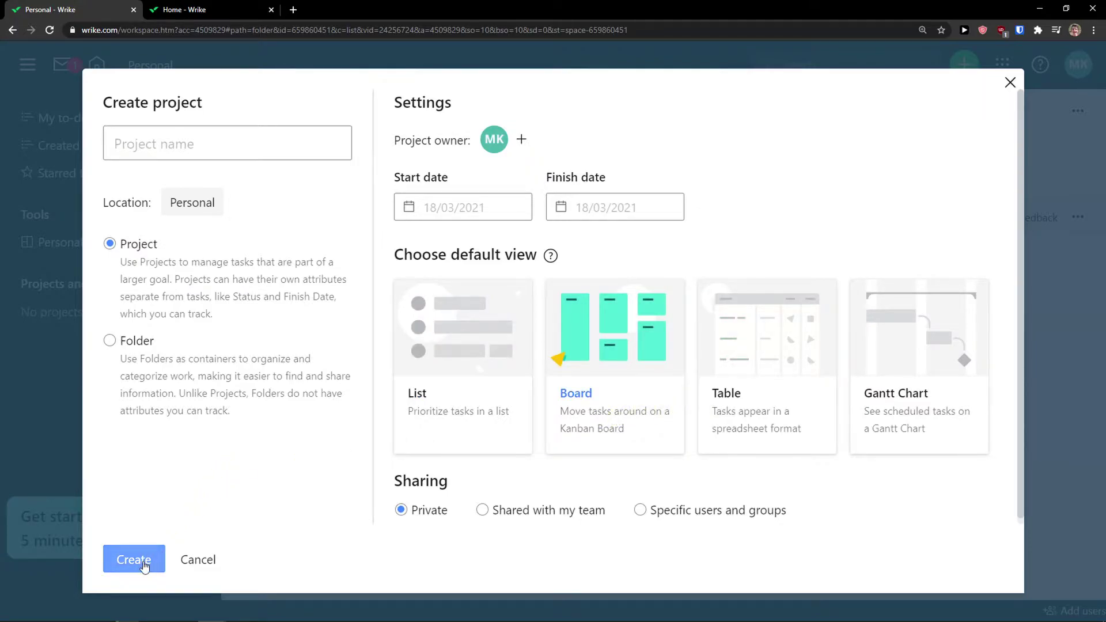
click(238, 147)
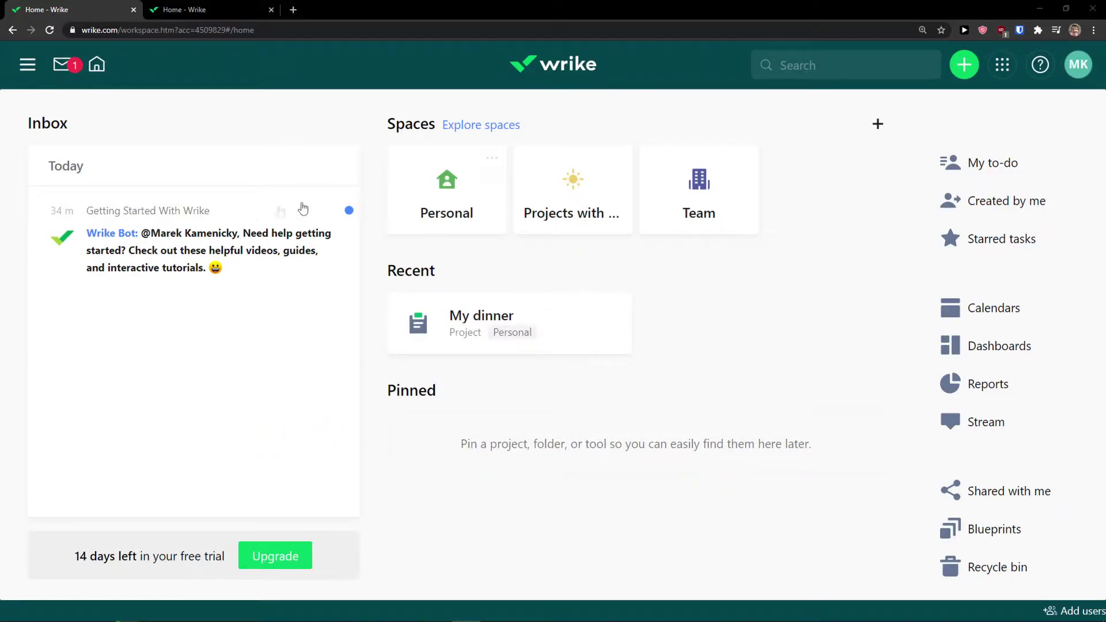
Go to the Inbox
click(60, 70)
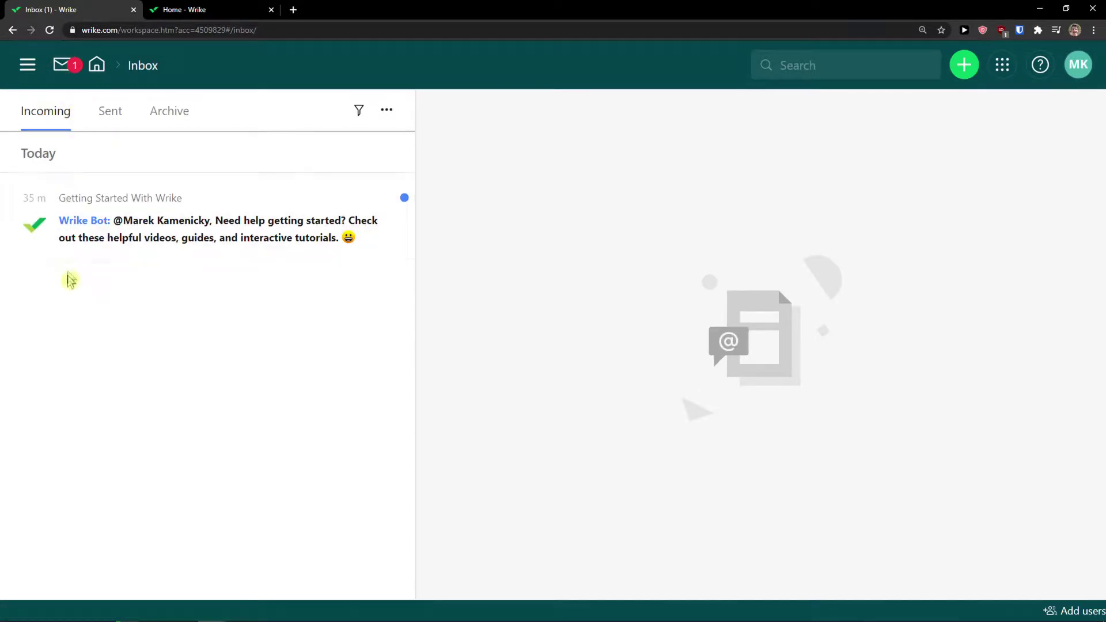
click(109, 118)
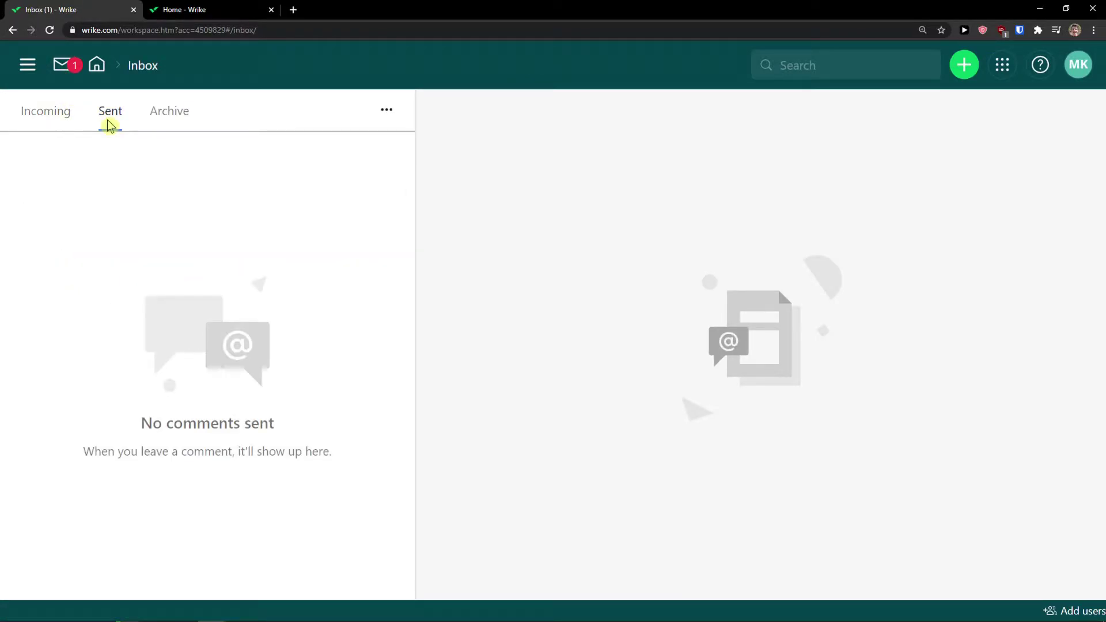
click(174, 122)
click(44, 124)
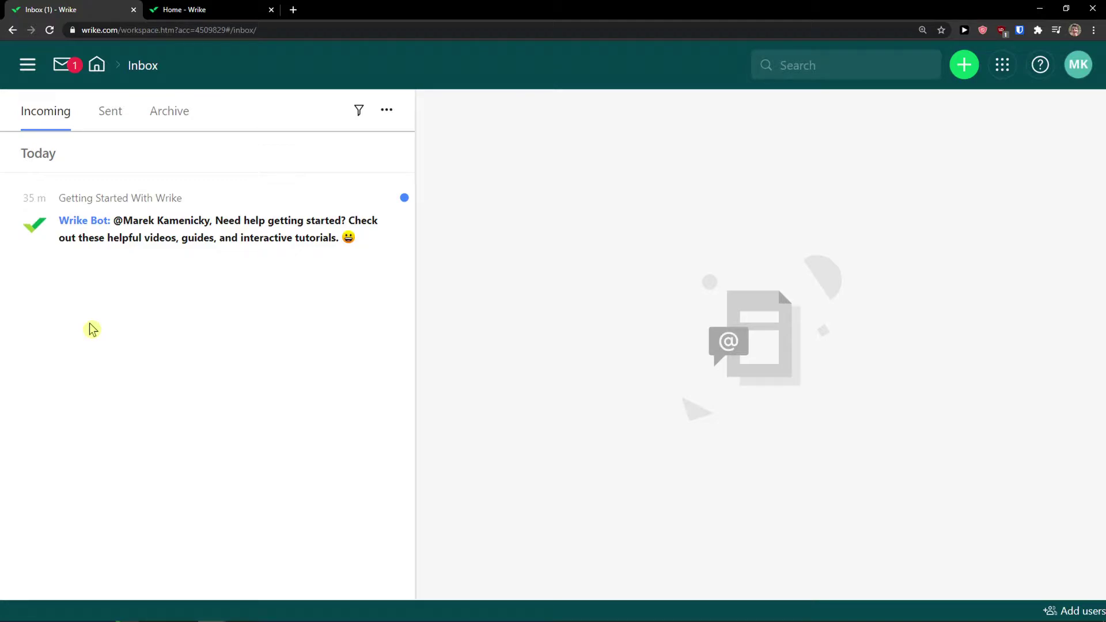
click(106, 111)
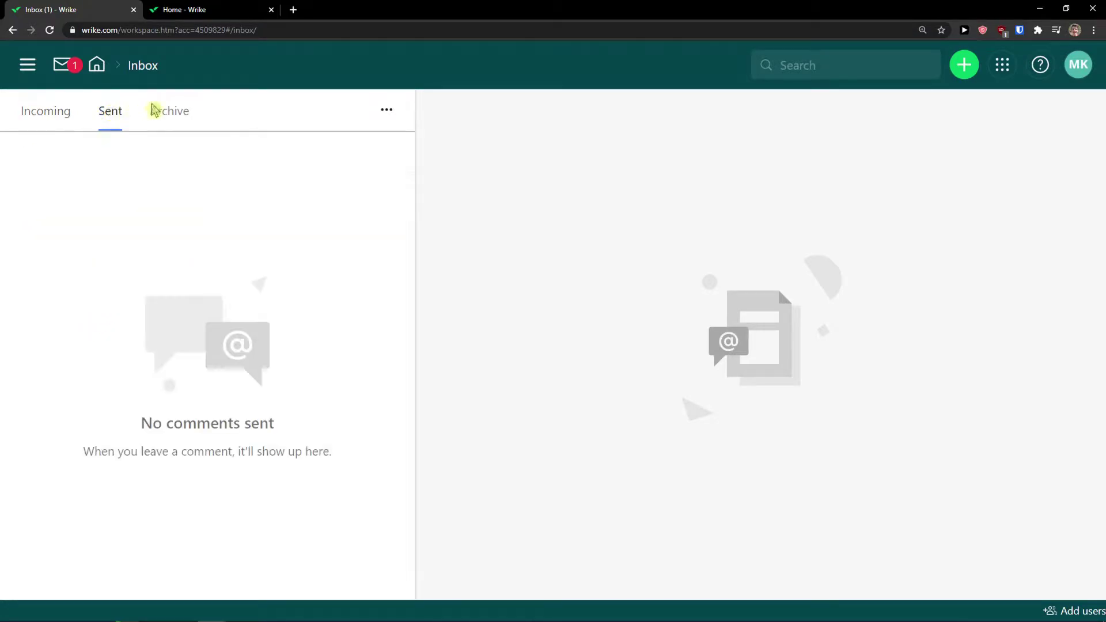
click(152, 110)
click(94, 66)
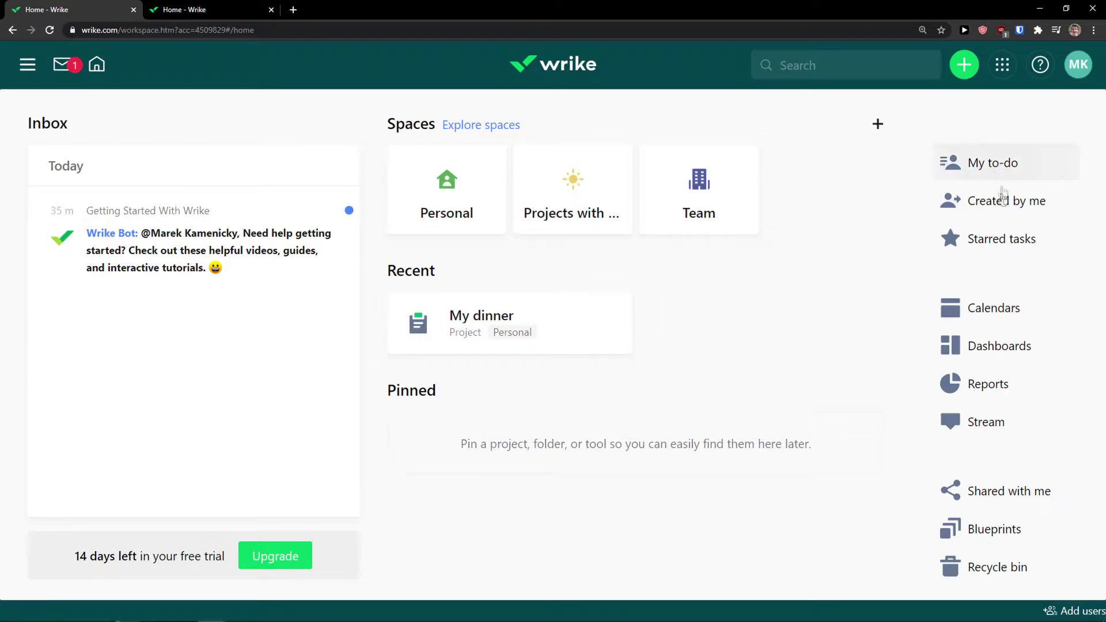
Check My to-do, then return Home and open the Created by me task list
click(983, 166)
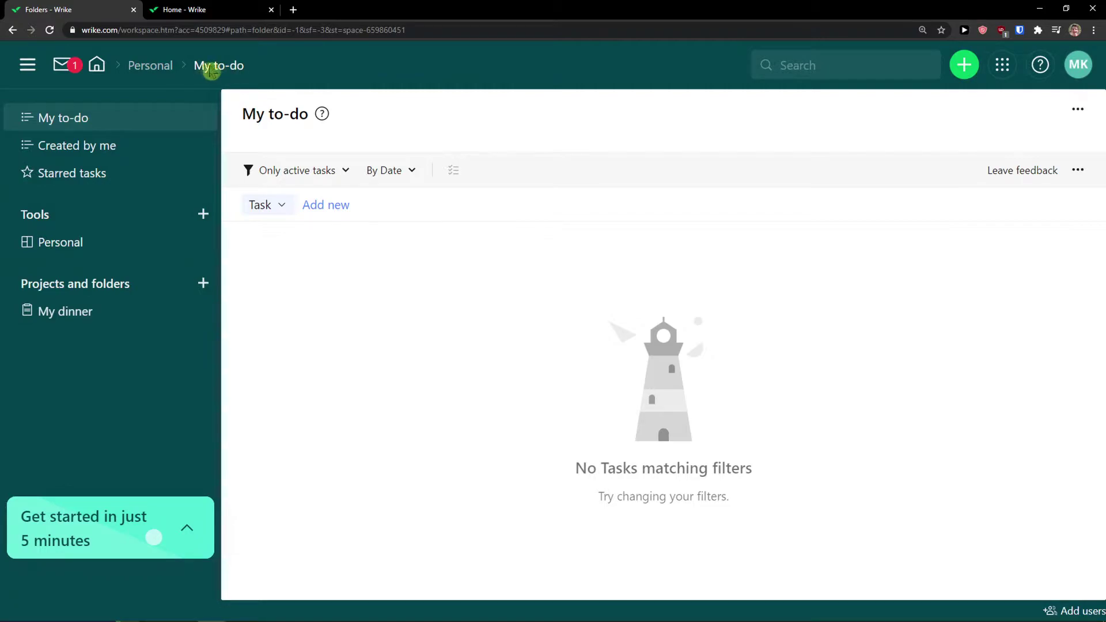
click(97, 64)
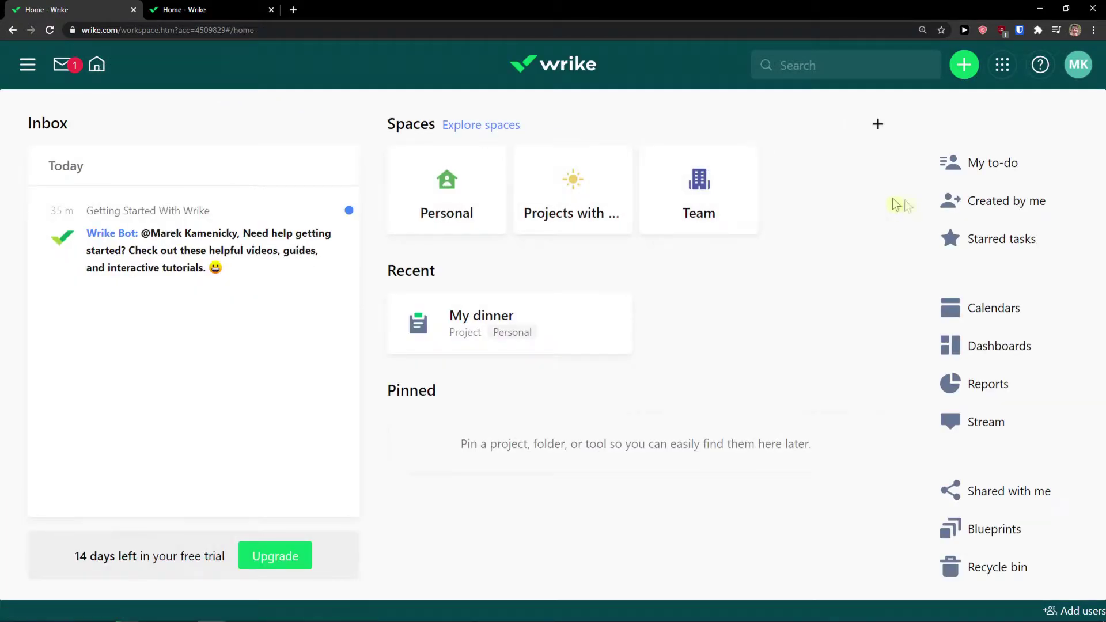
click(987, 208)
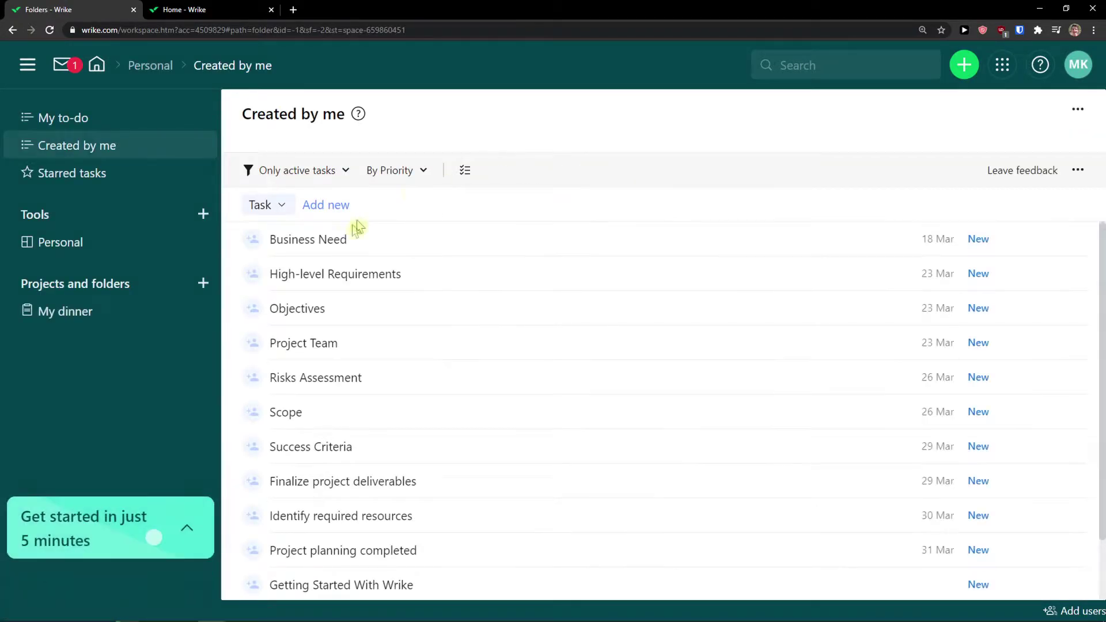
scroll(367, 283, down, 2)
scroll(379, 322, up, 2)
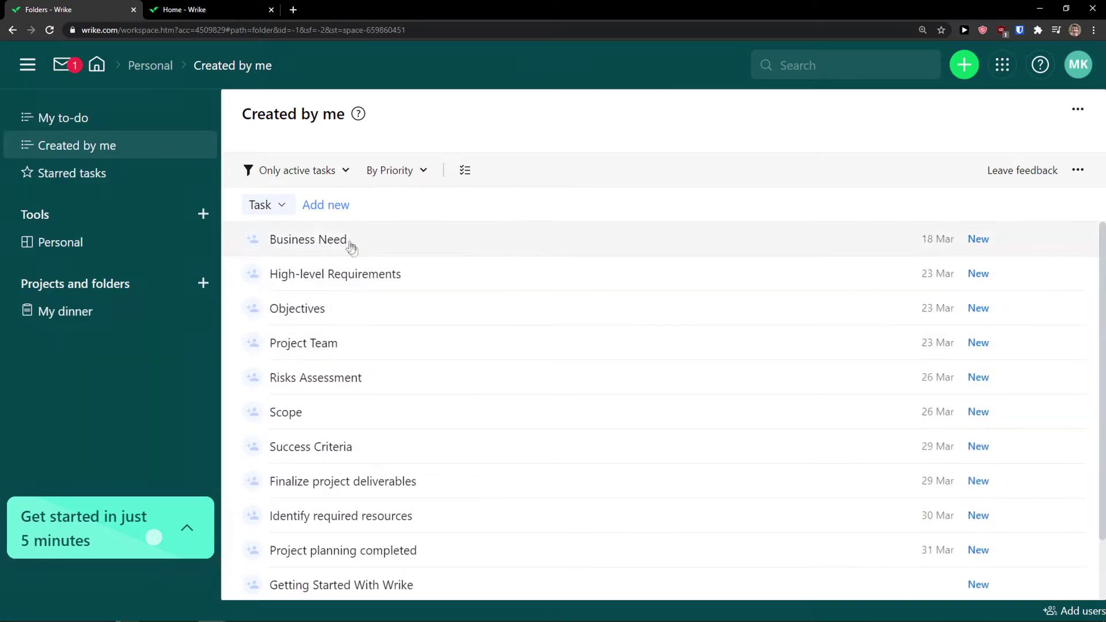
Browse the item type choices, trying Task, then dismiss the empty new task row
click(279, 208)
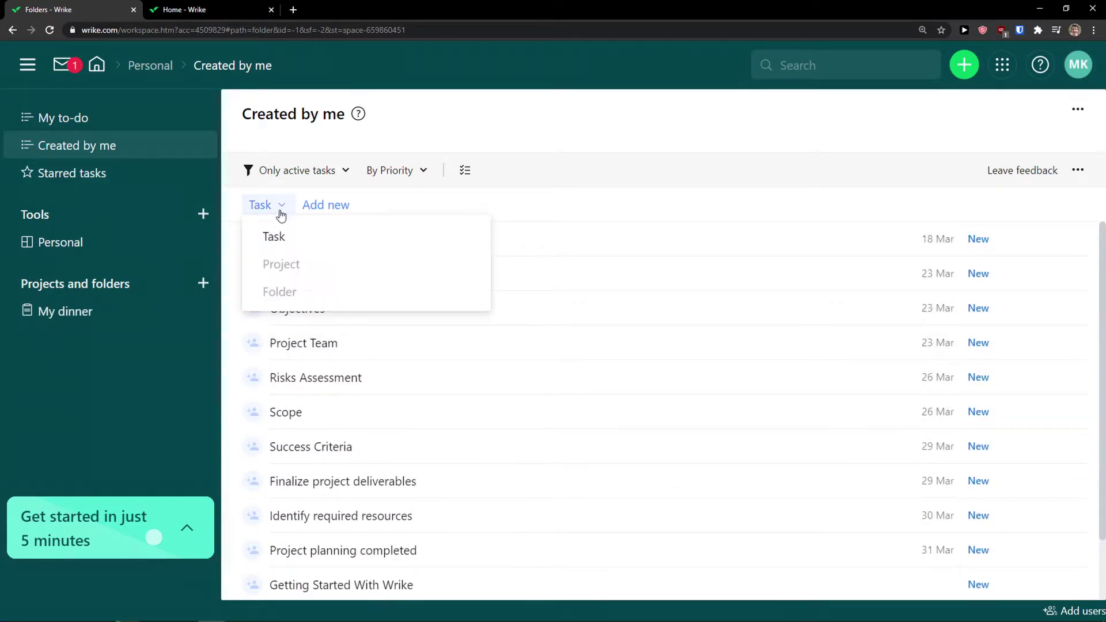
click(397, 234)
click(486, 171)
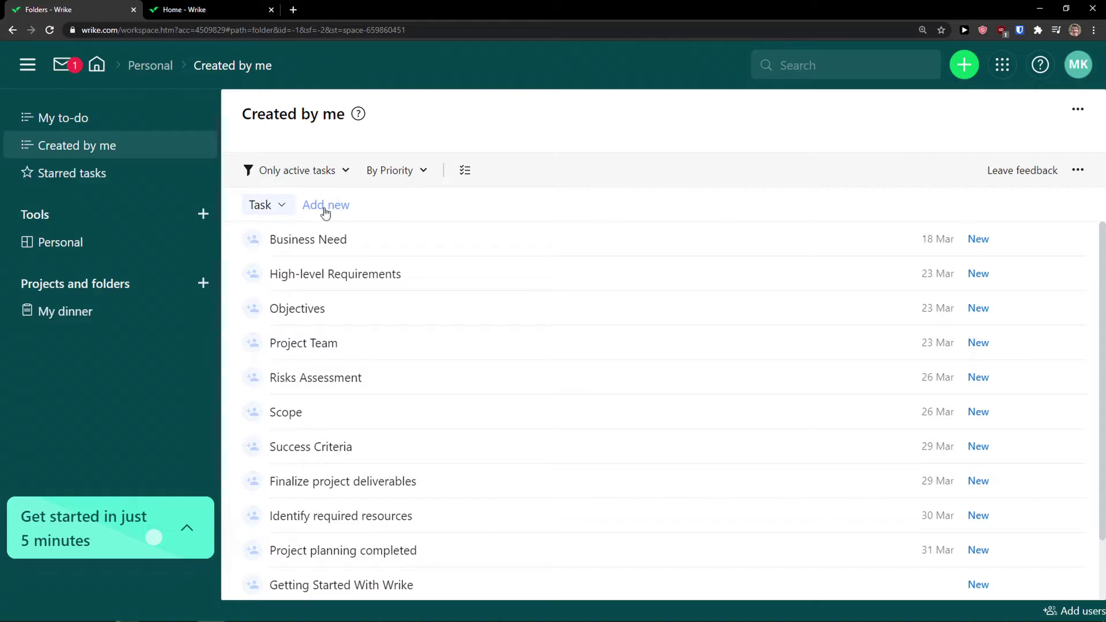
click(282, 208)
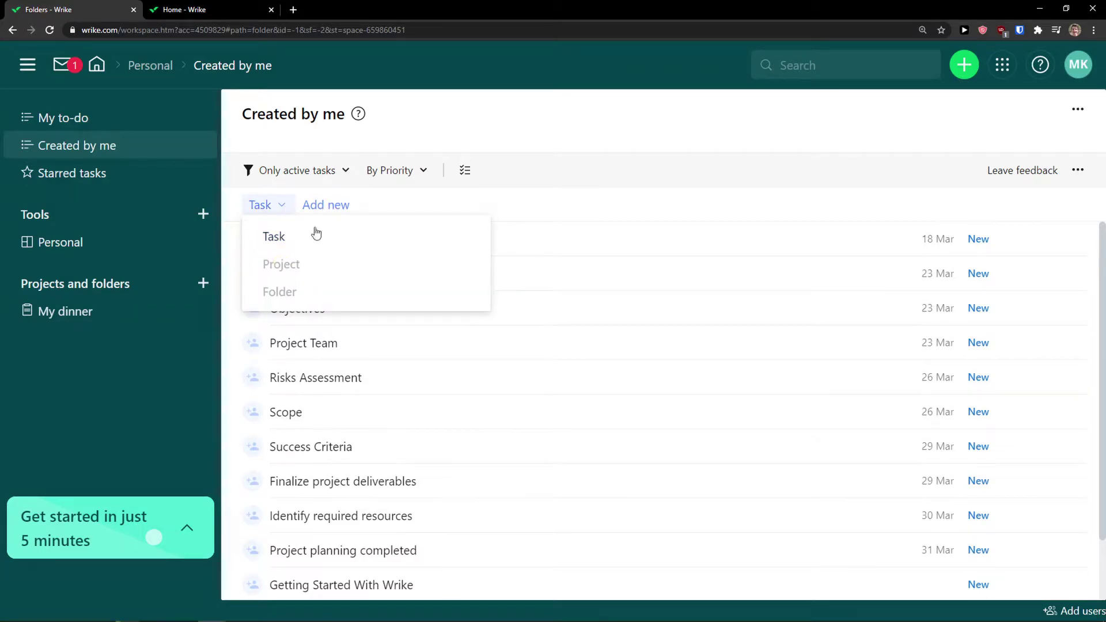
click(500, 131)
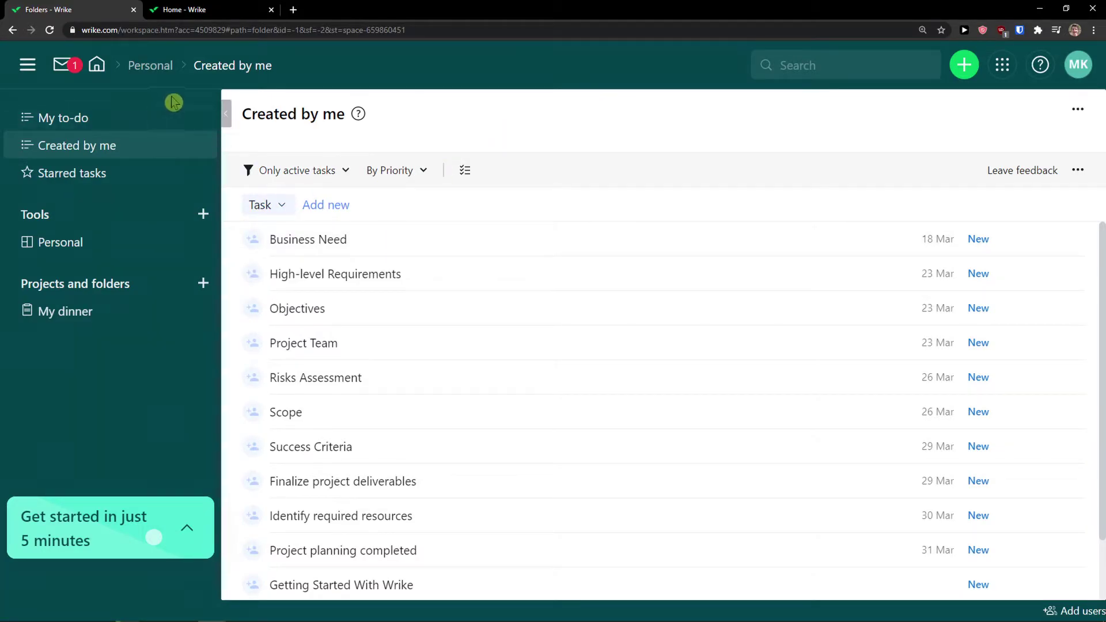
Browse Personal, Home, Starred tasks and My to-do before opening Created by me
click(138, 69)
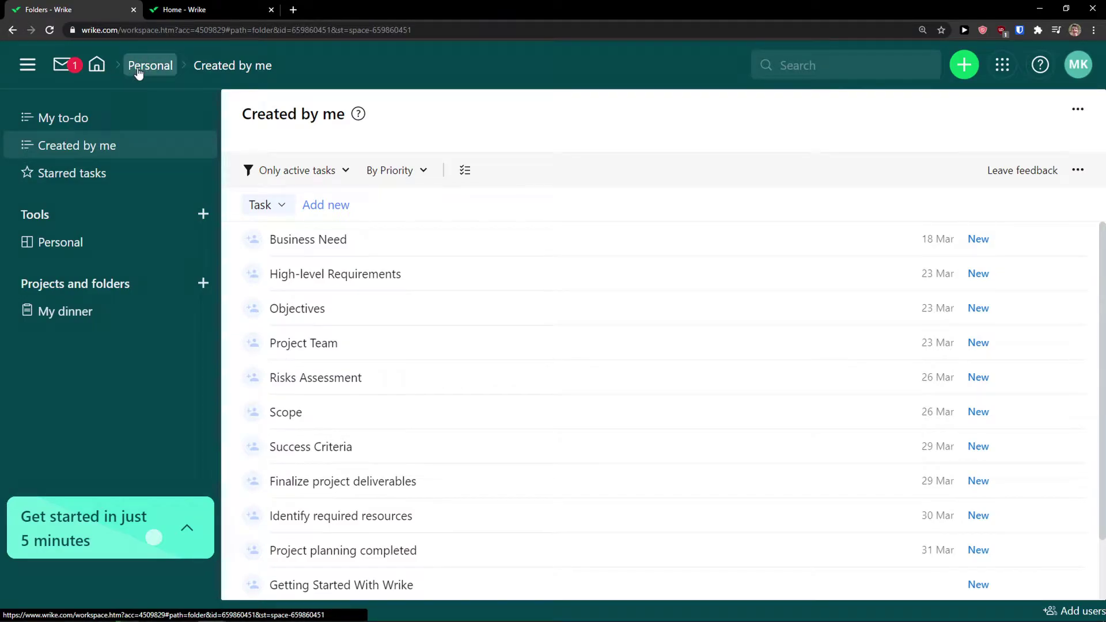
click(27, 69)
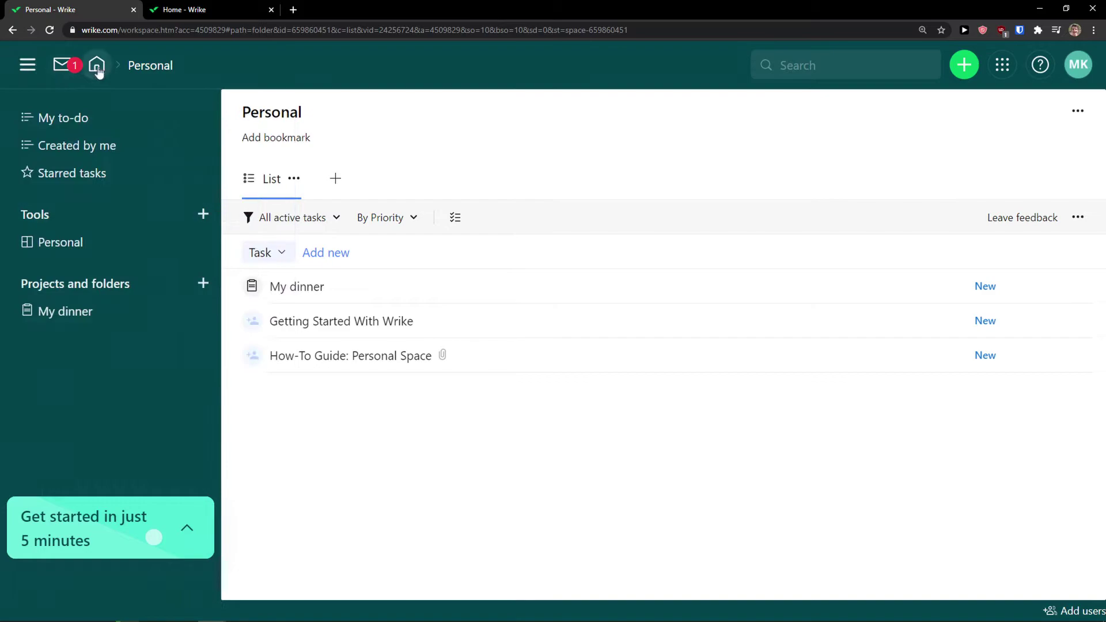
click(106, 73)
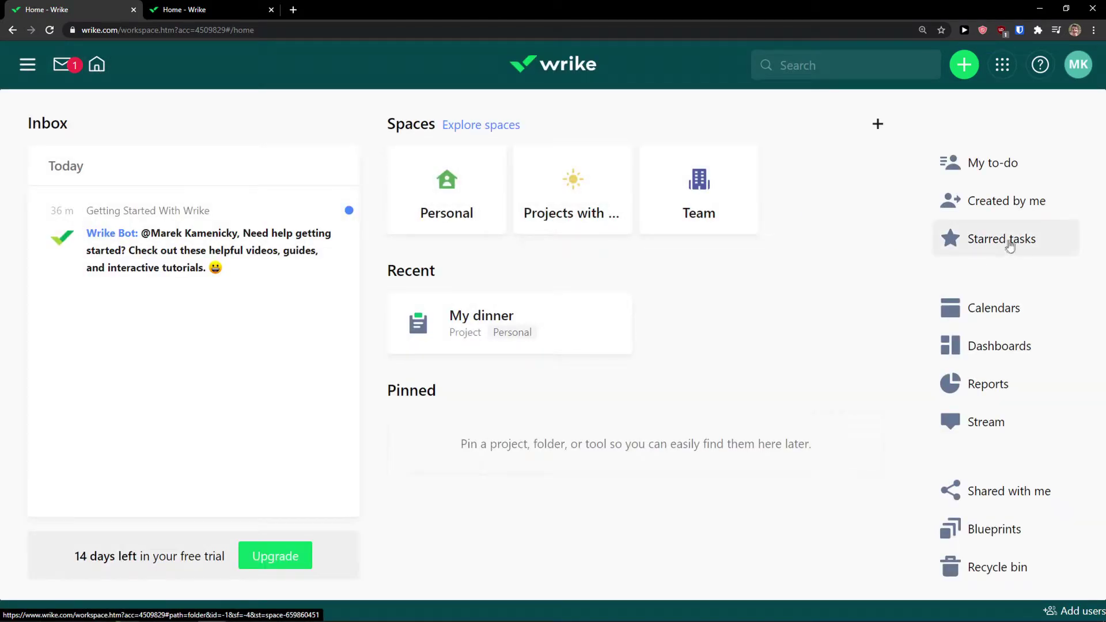
click(1006, 242)
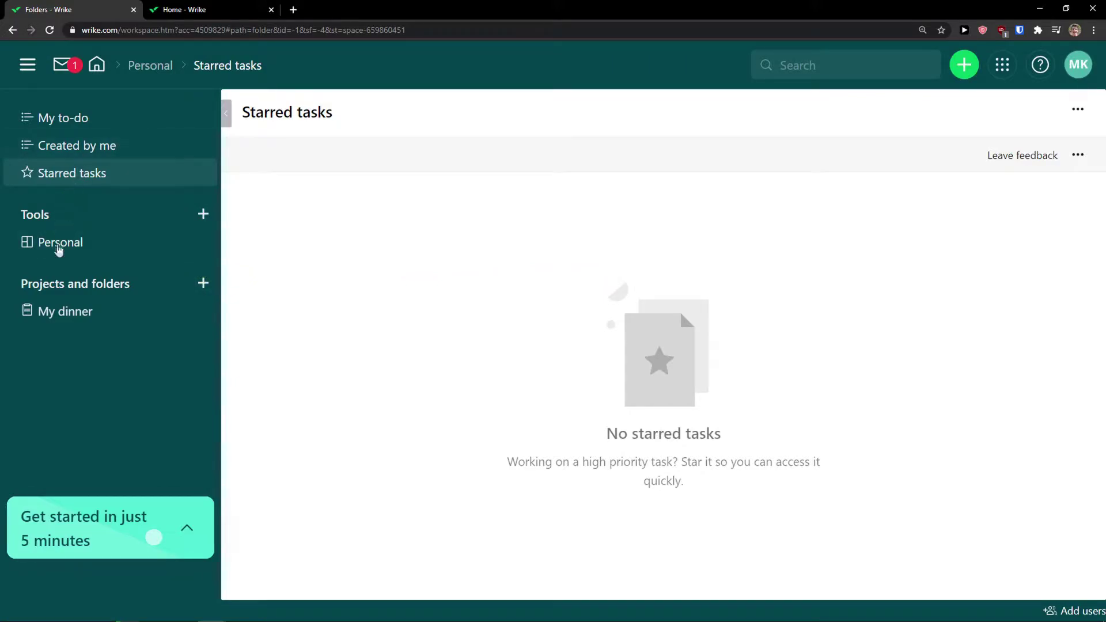
click(85, 123)
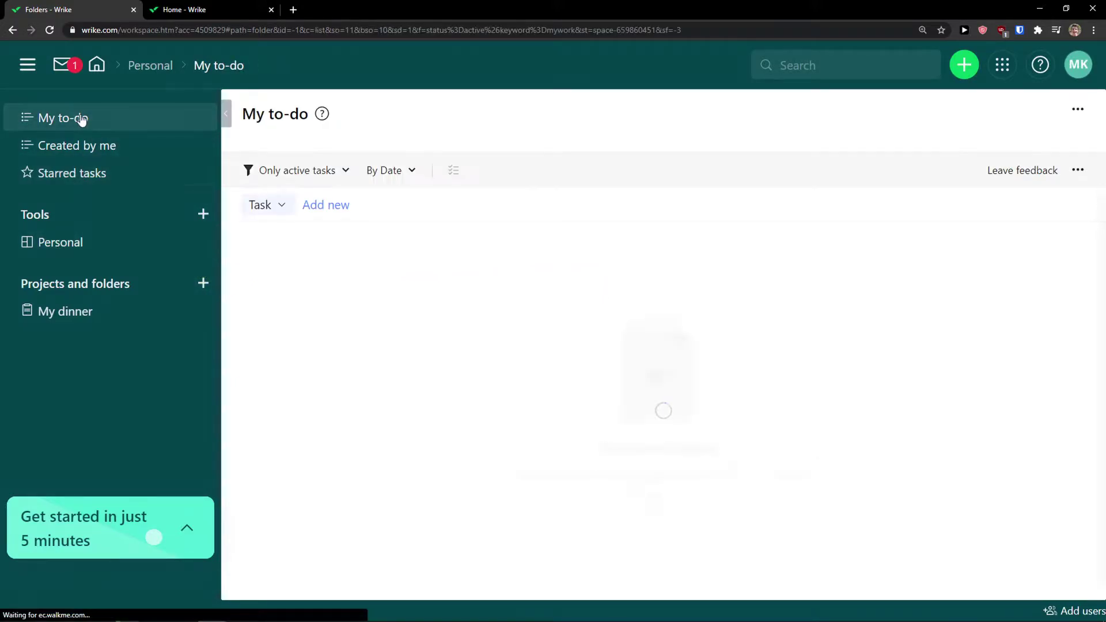
click(84, 151)
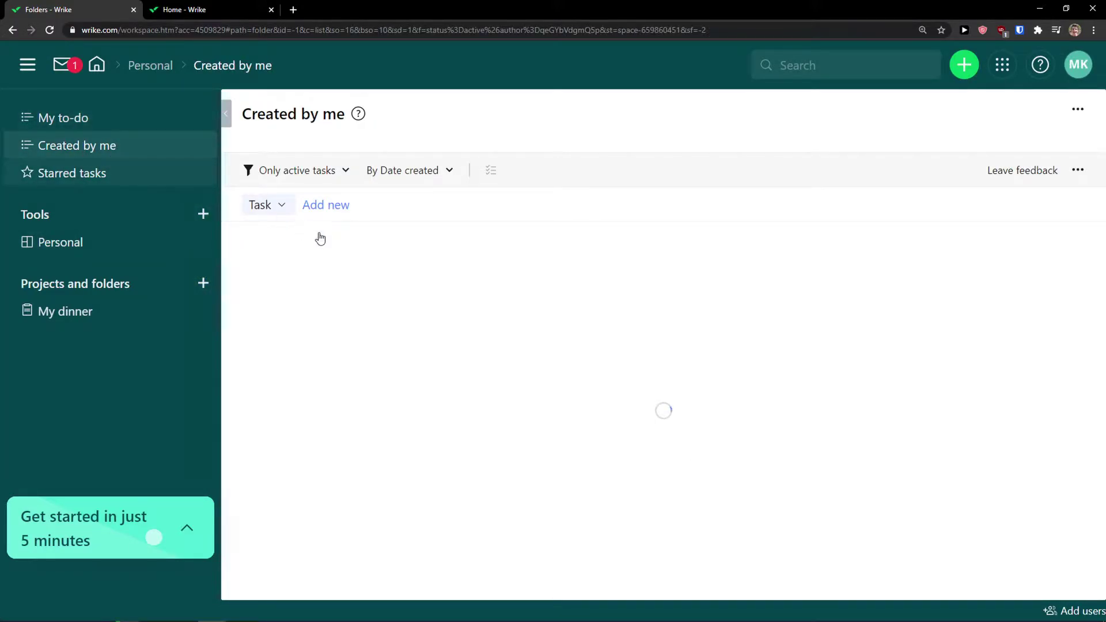
Star the Project planning completed task, confirm it under Starred tasks, and return Home
click(324, 243)
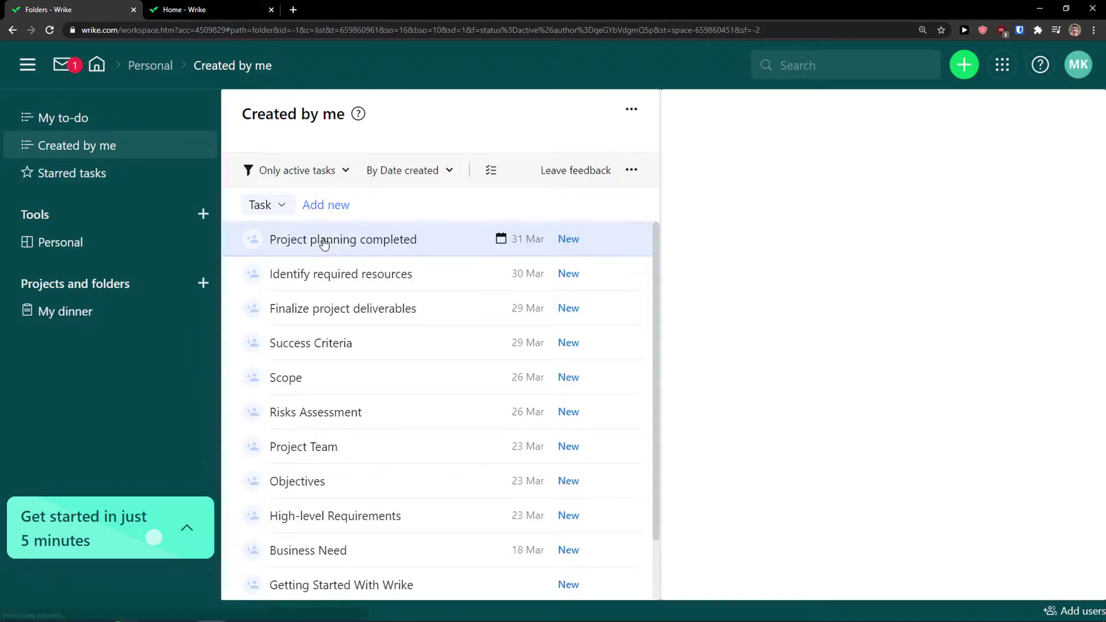
click(963, 110)
click(81, 173)
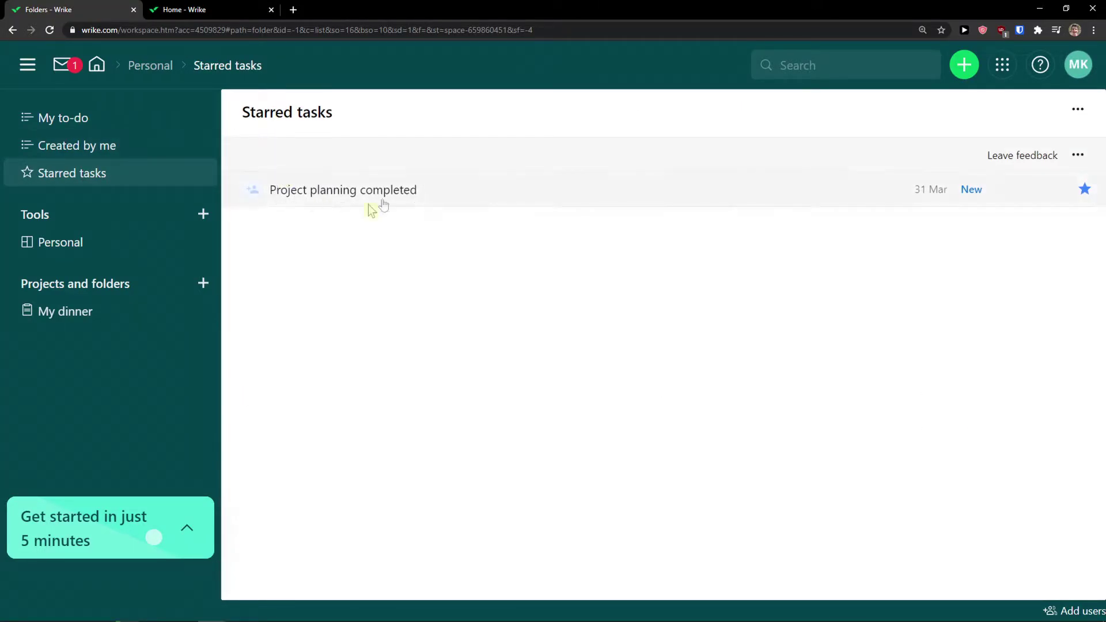
click(97, 75)
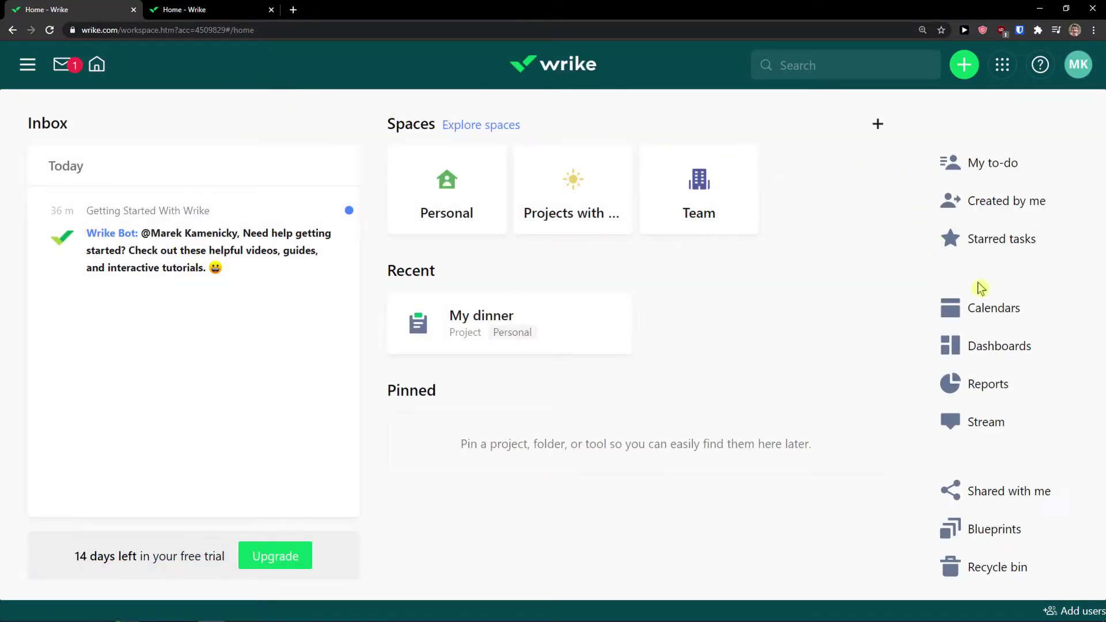
Open Calendars and skip through the introduction screens
click(986, 313)
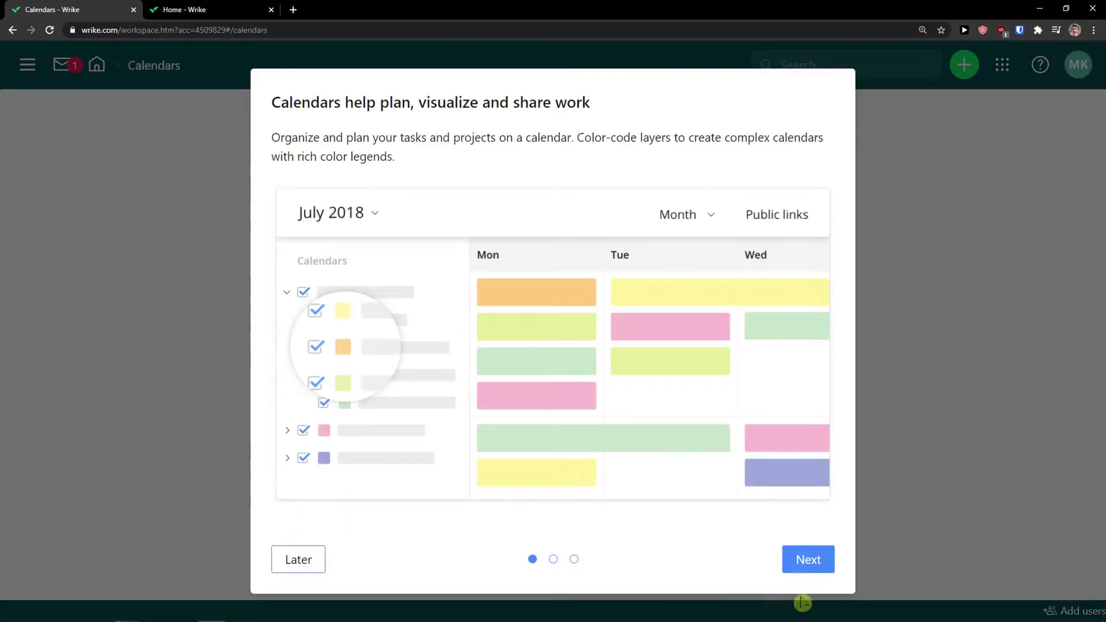
click(808, 560)
click(809, 561)
click(810, 561)
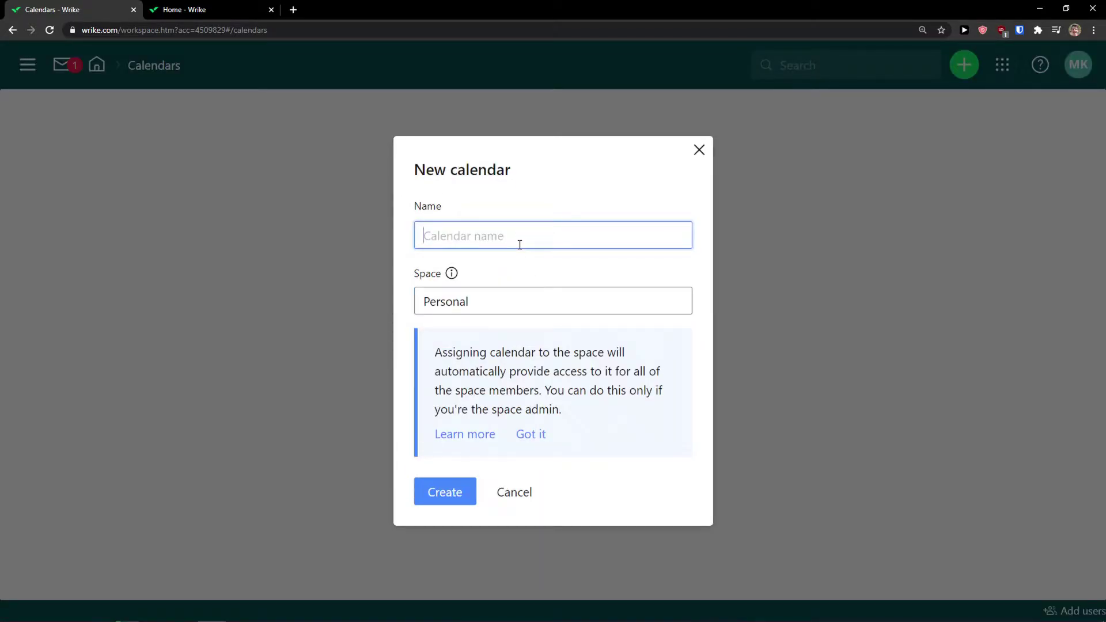
Create a calendar named 'My new calendar' in the Personal space
text(My new calendar)
click(541, 301)
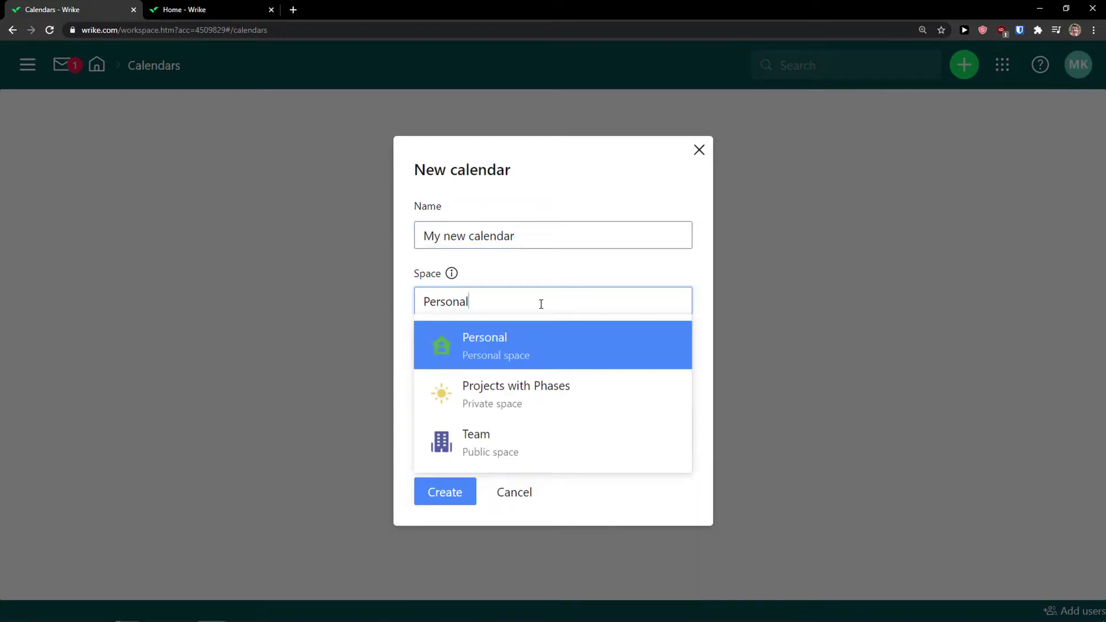
click(539, 282)
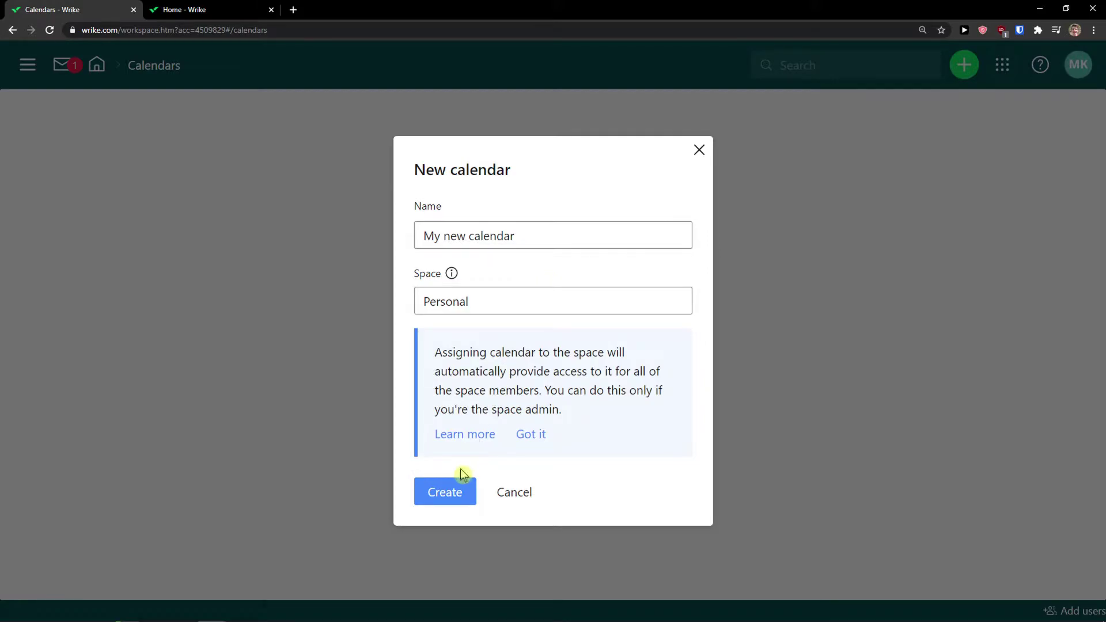
click(489, 311)
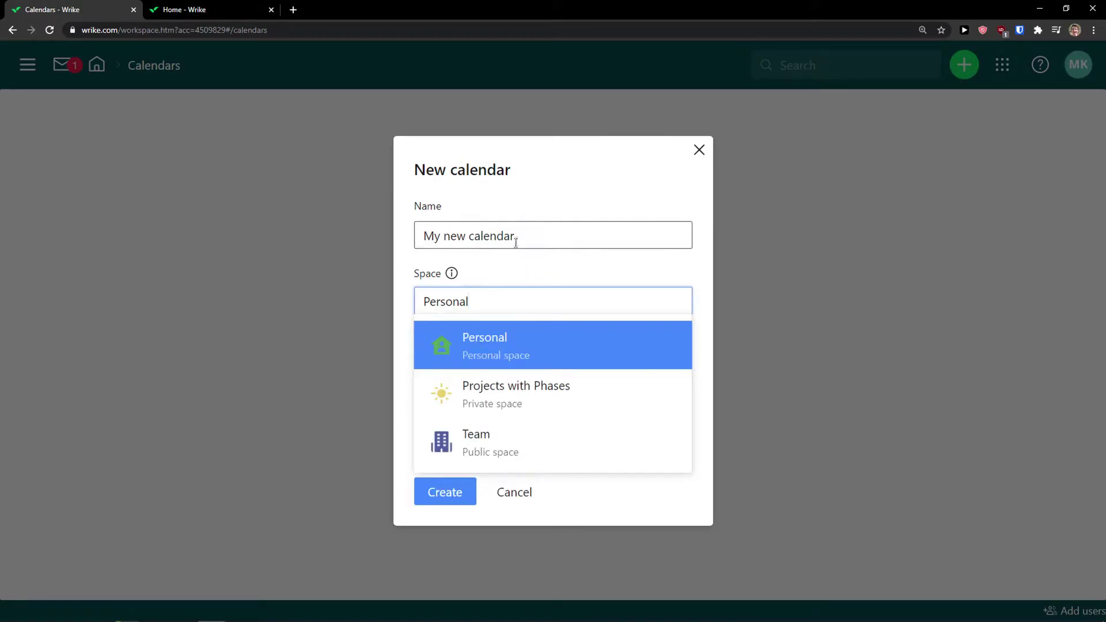
click(444, 503)
click(445, 502)
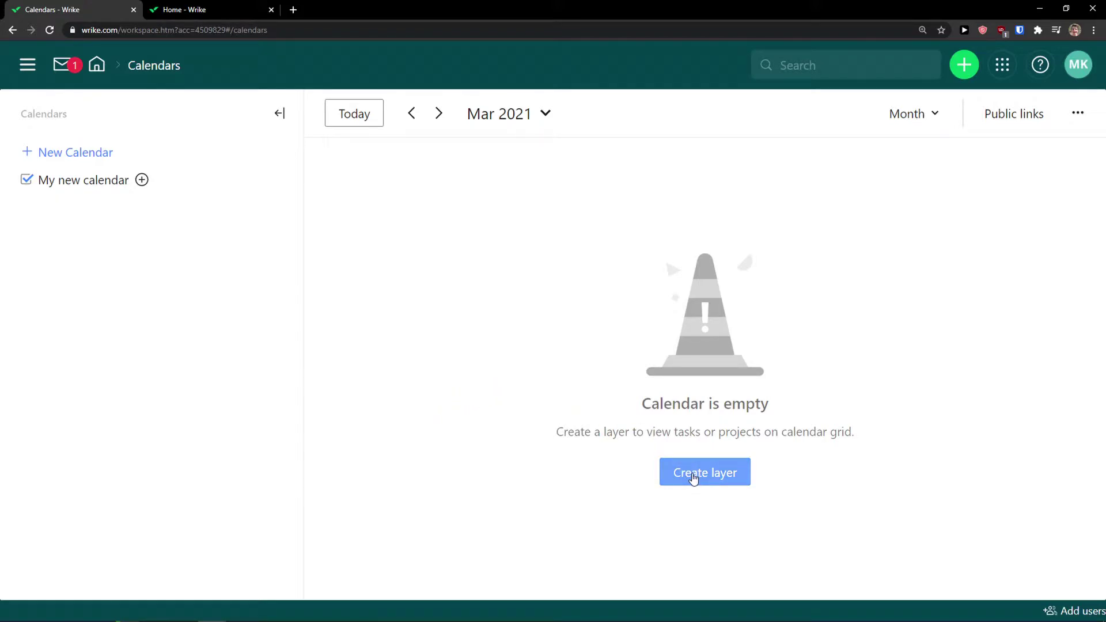
click(694, 478)
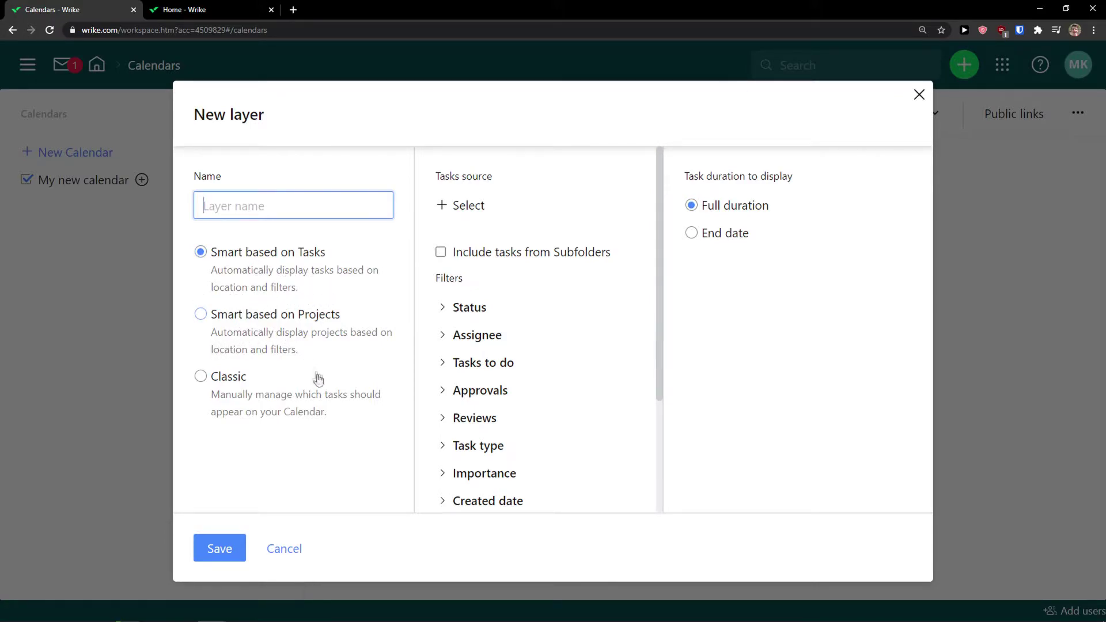
Save a Classic layer named 'New layer' for the calendar
click(298, 411)
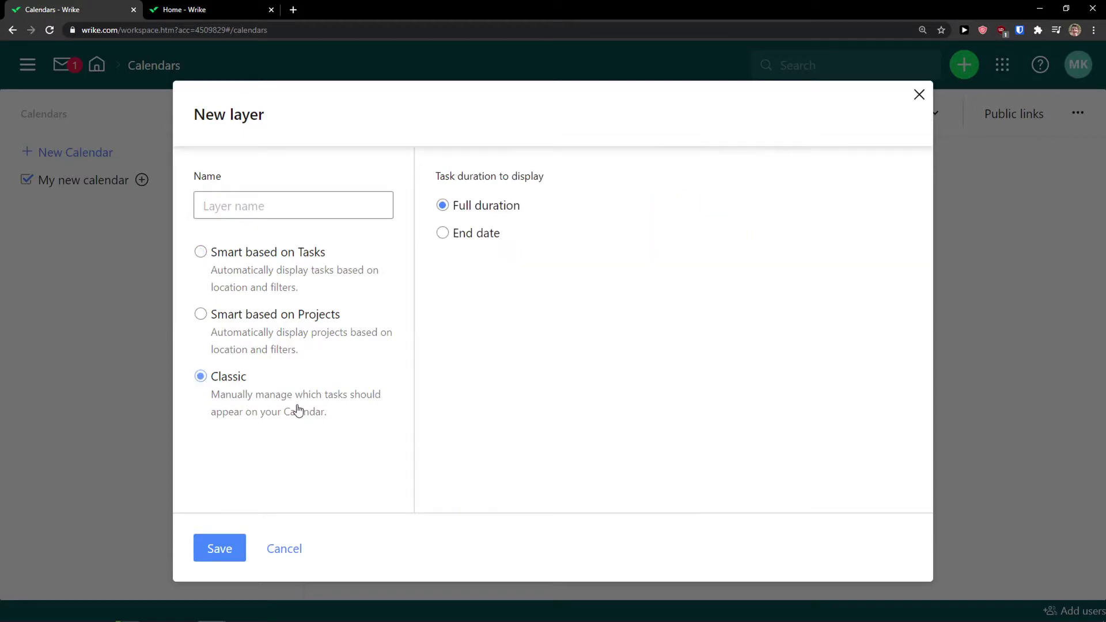
click(269, 271)
click(244, 385)
click(338, 206)
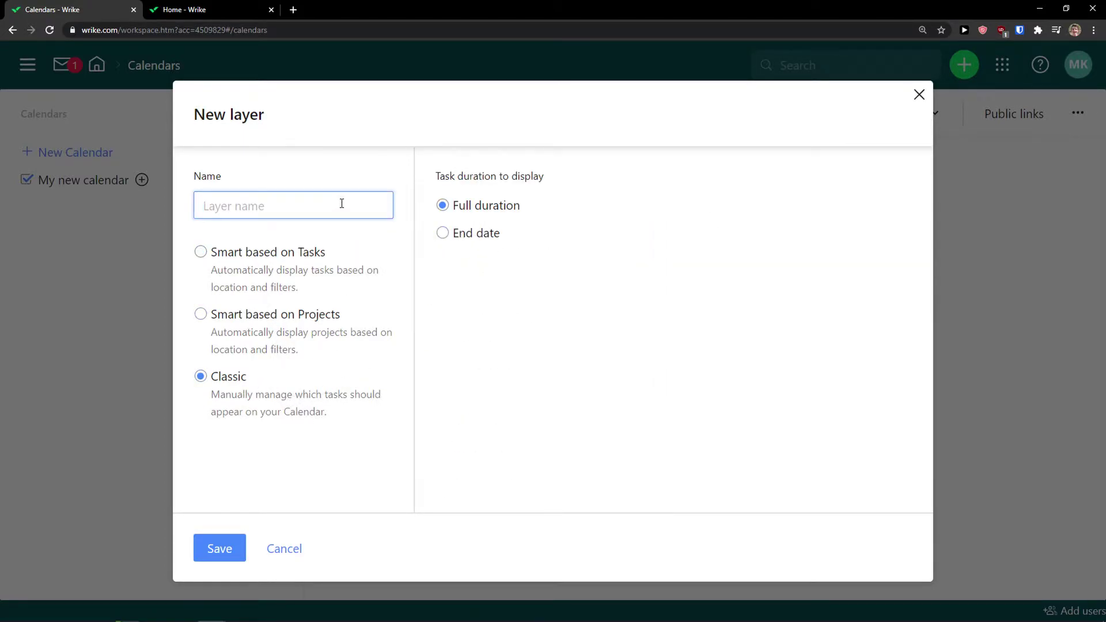
text(New layer)
click(220, 550)
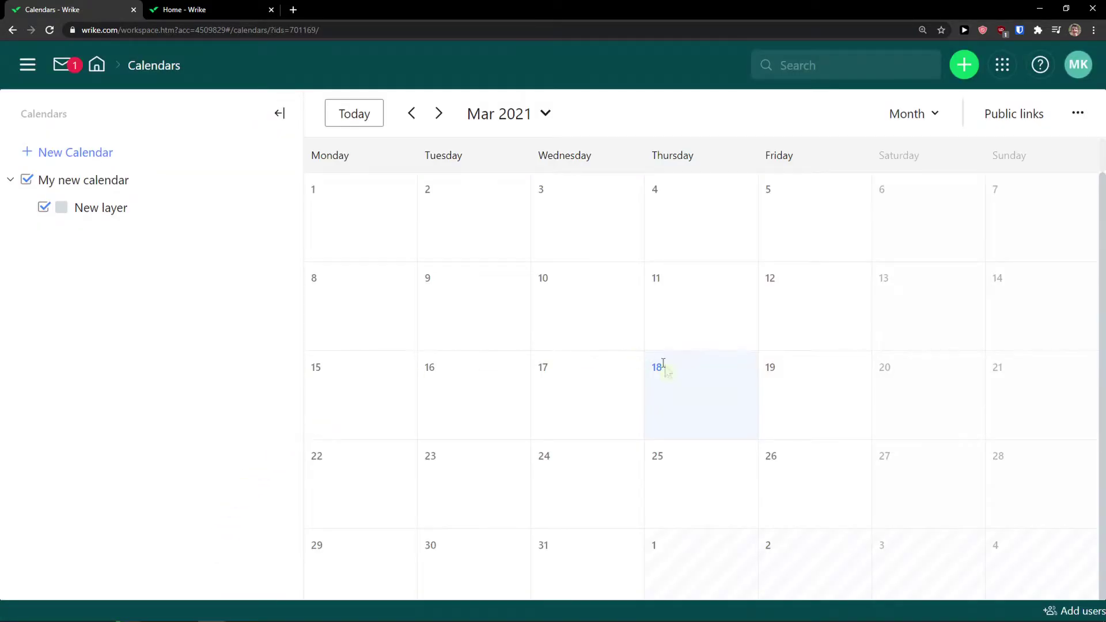
Start a draft task on March 9 titled 'THis is my new task'
scroll(661, 396, down, 1)
click(668, 311)
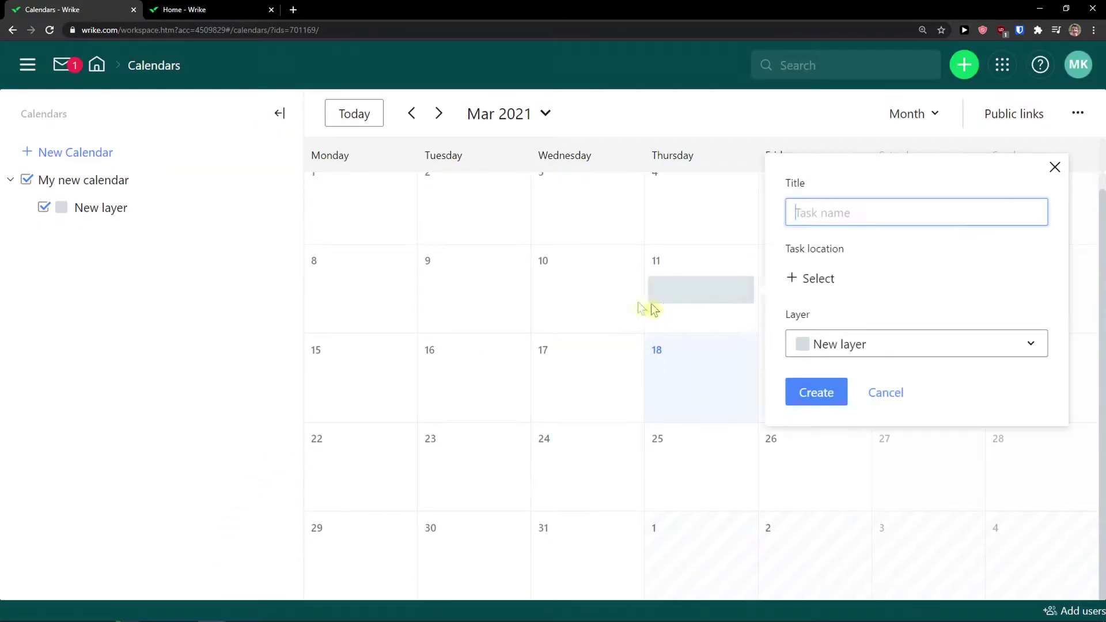
click(596, 302)
scroll(593, 302, up, 1)
click(550, 245)
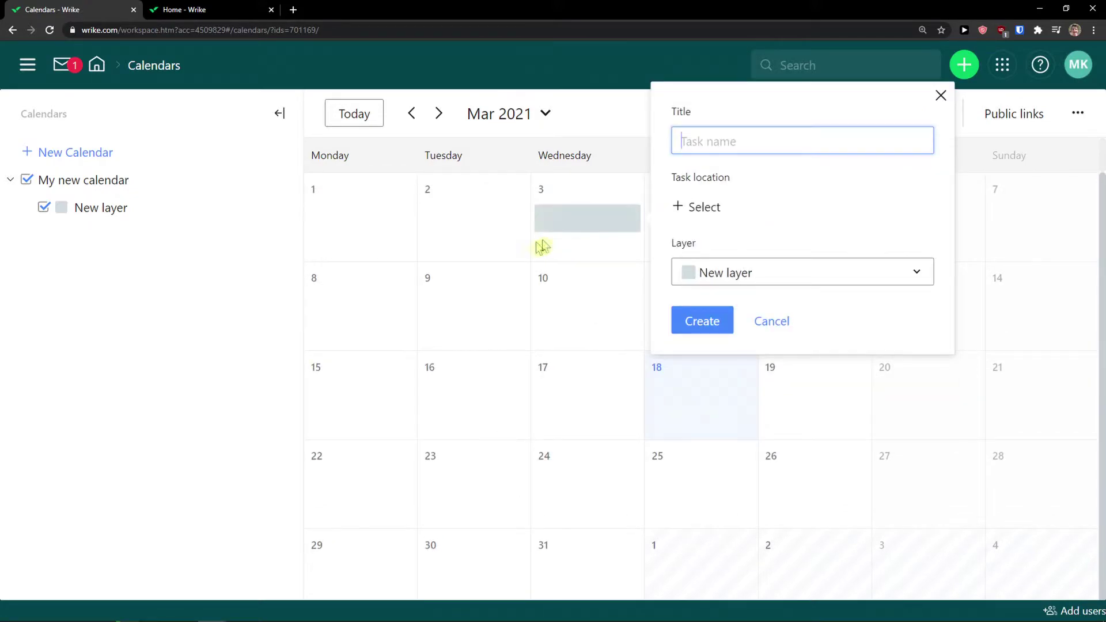
click(475, 256)
click(475, 305)
click(884, 300)
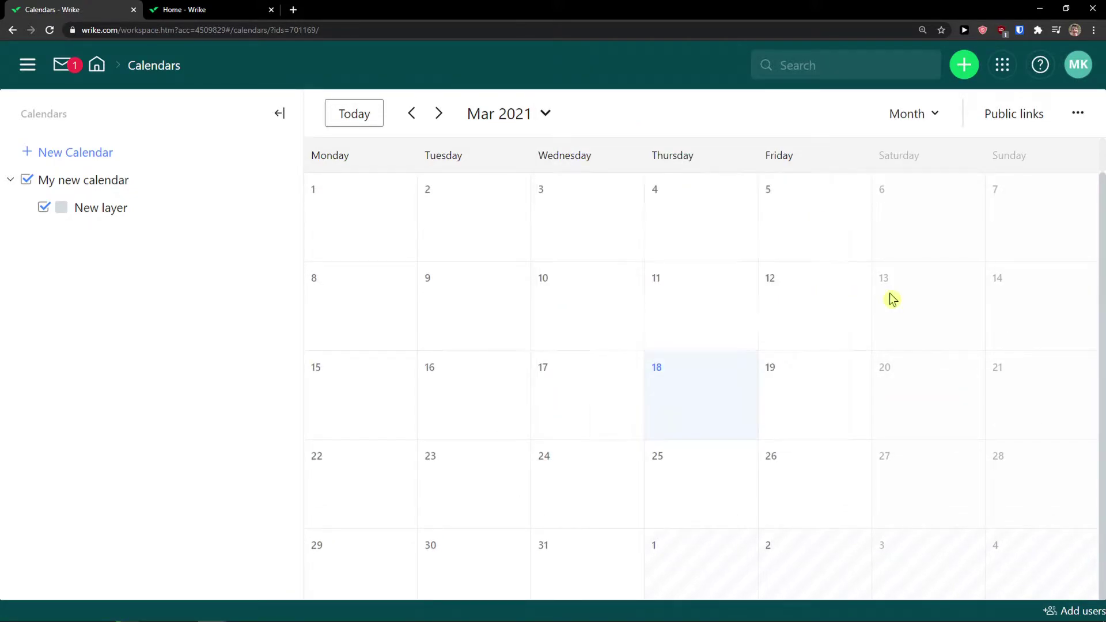
click(505, 334)
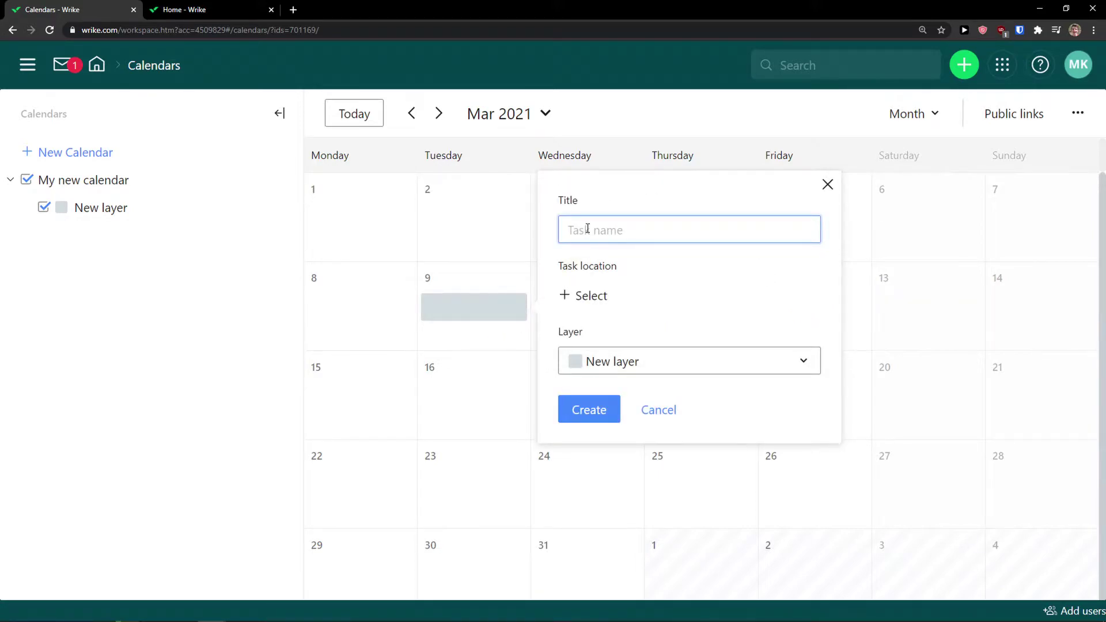
text(THis is my new task)
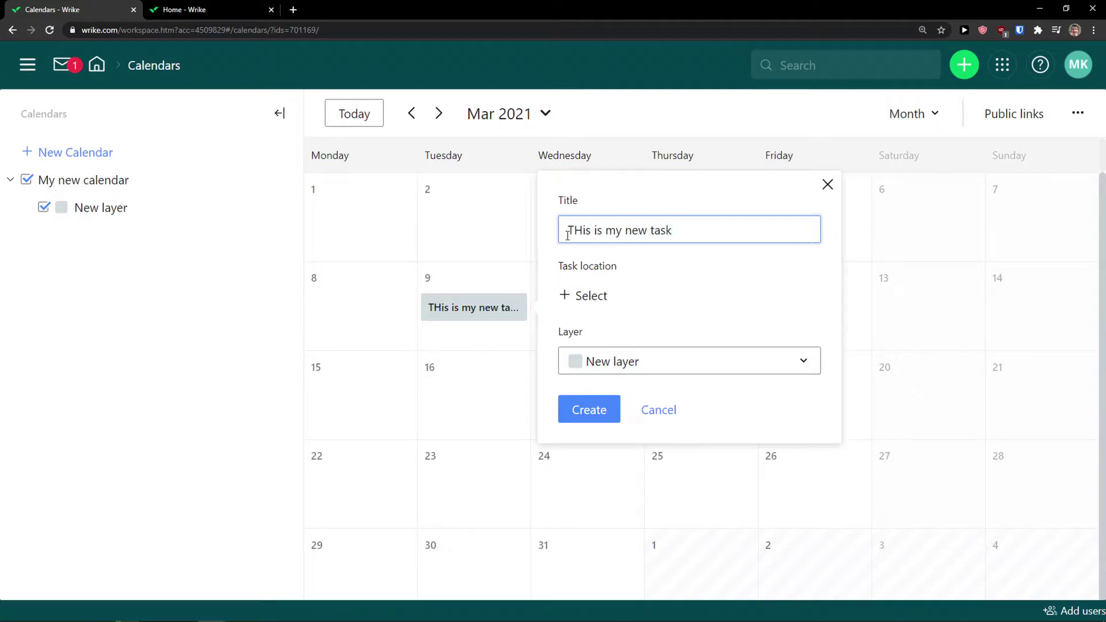
Set the draft task's location to the My dinner project
click(585, 303)
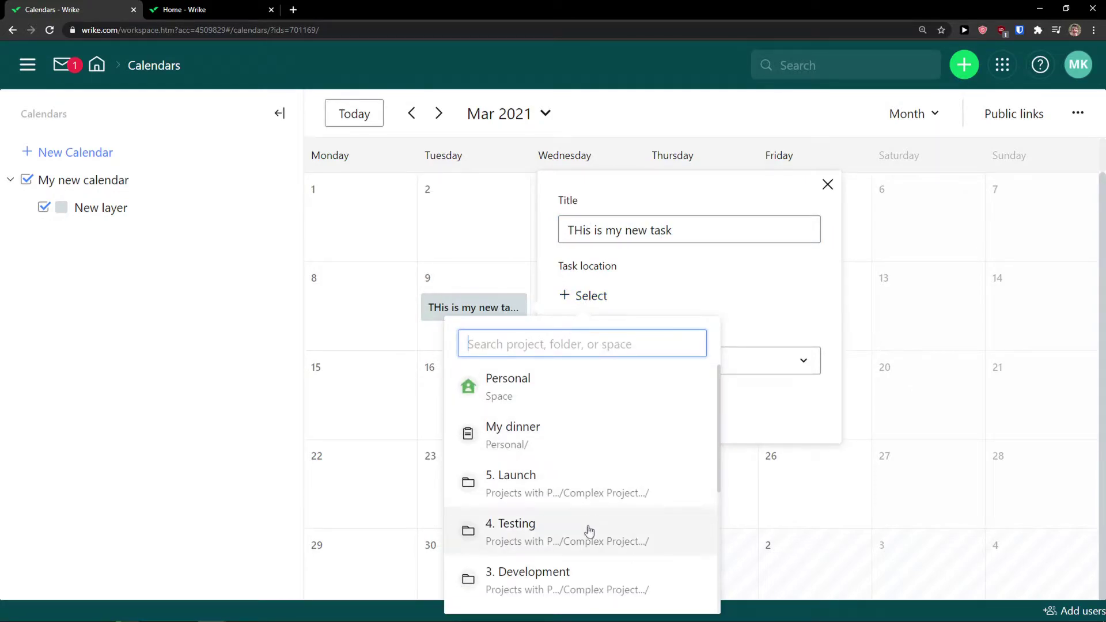
scroll(593, 518, down, 2)
scroll(570, 478, up, 2)
scroll(564, 444, down, 3)
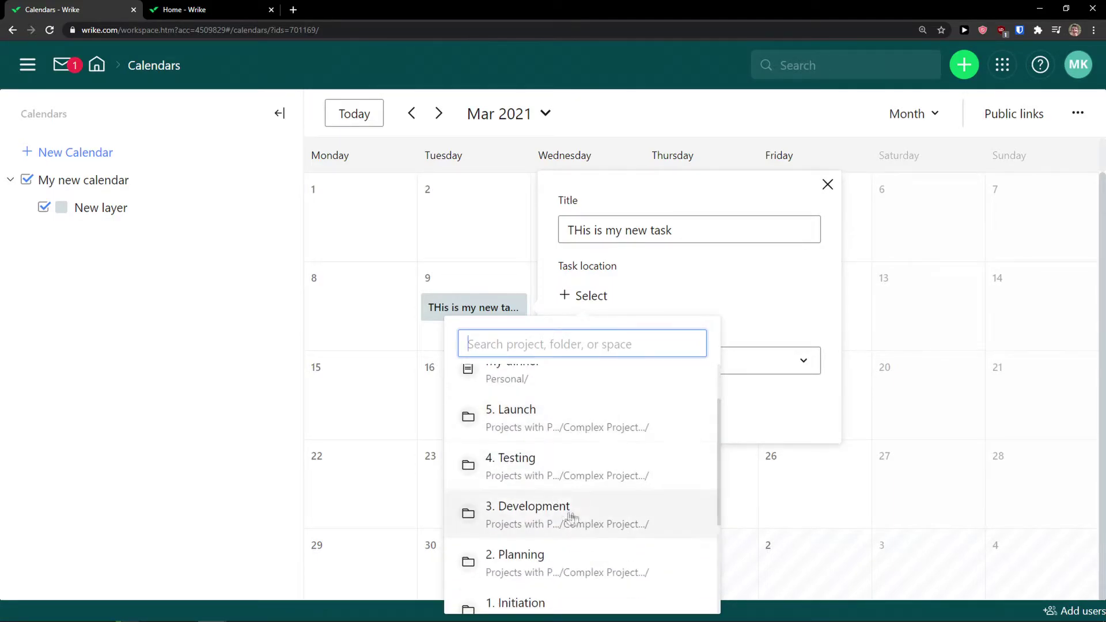
scroll(558, 573, up, 3)
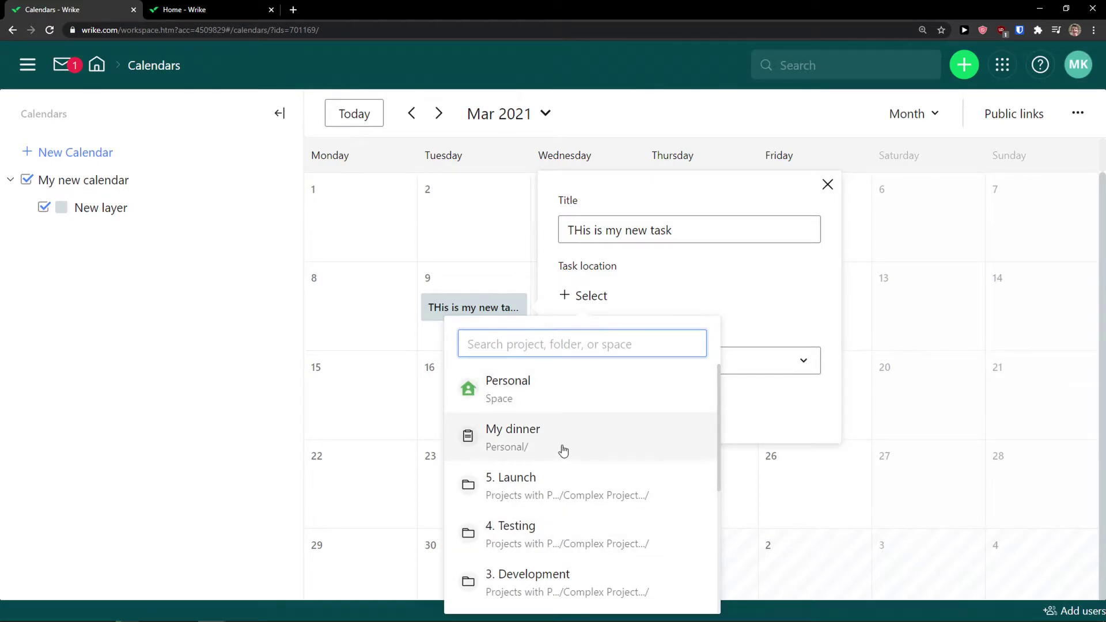
click(563, 449)
Retitle it 'Going to store', keep New layer, create it, then begin a second draft
triple_click(676, 236)
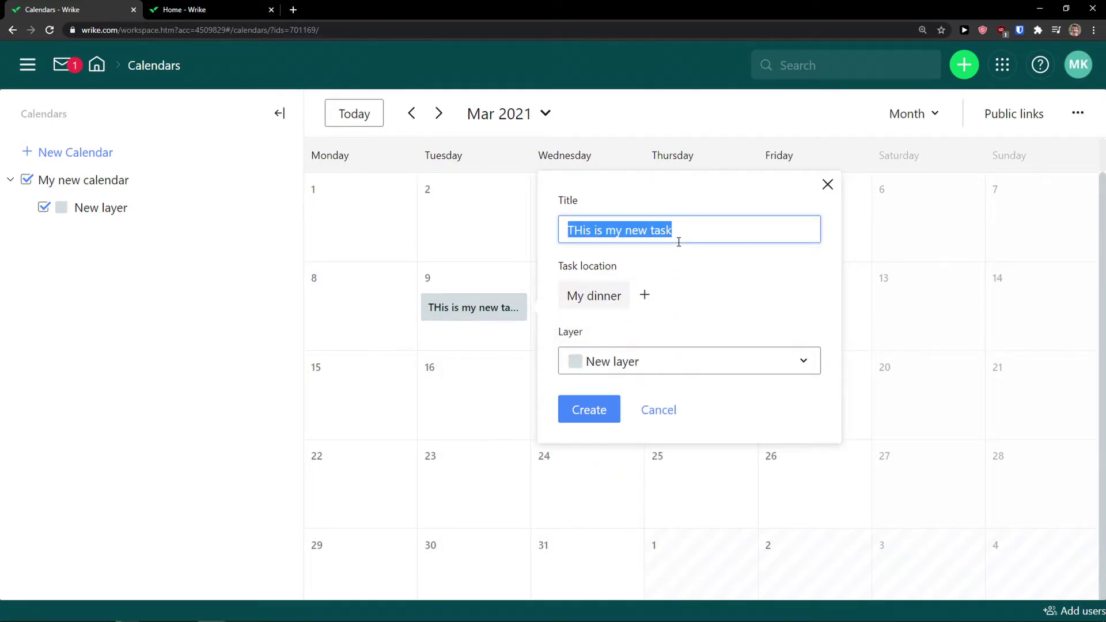
text(What is)
key(BackSpace)
key(BackSpace)
key(BackSpace)
key(BackSpace)
key(BackSpace)
key(BackSpace)
key(BackSpace)
text(Going to store)
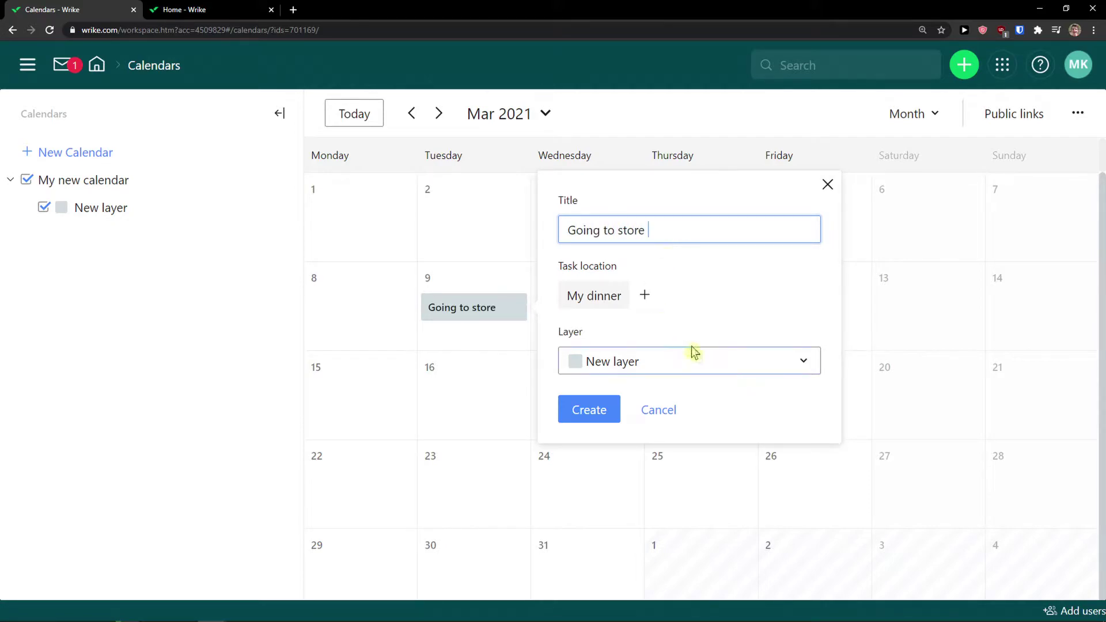
click(706, 360)
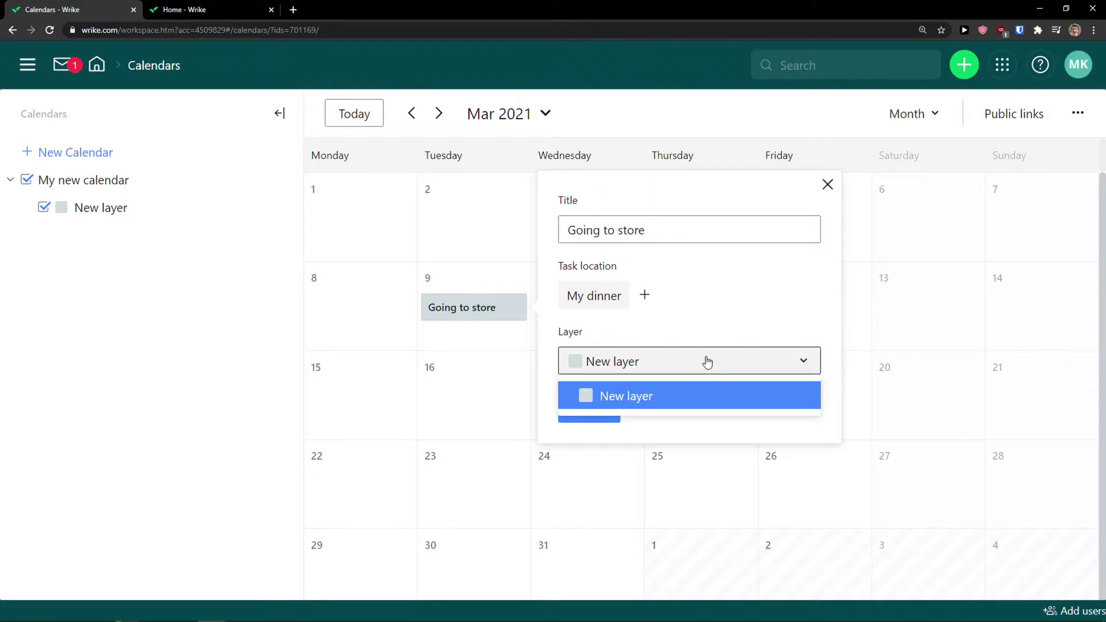
click(659, 397)
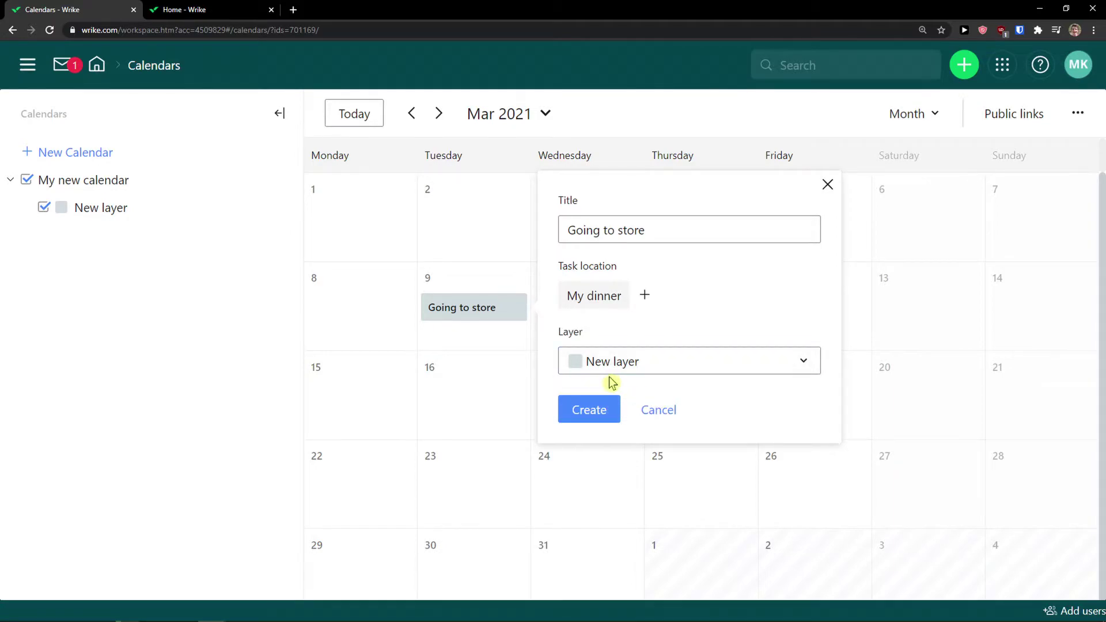
click(603, 407)
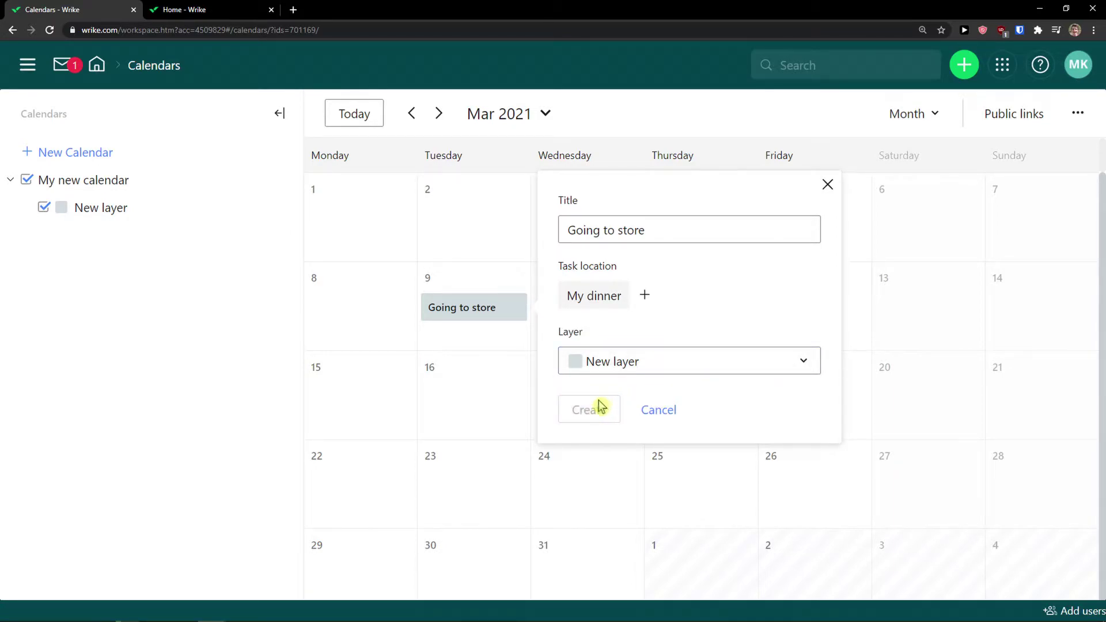
click(563, 375)
click(587, 331)
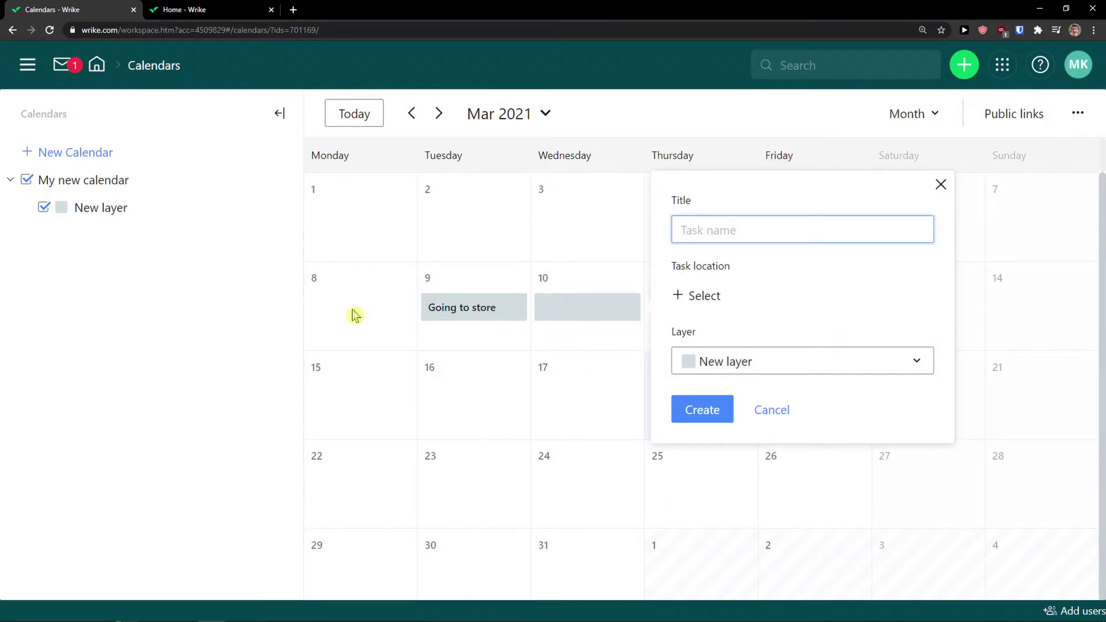
Discard the second draft, review the Month and '...' options, then go Home and open Dashboards
click(274, 332)
click(926, 118)
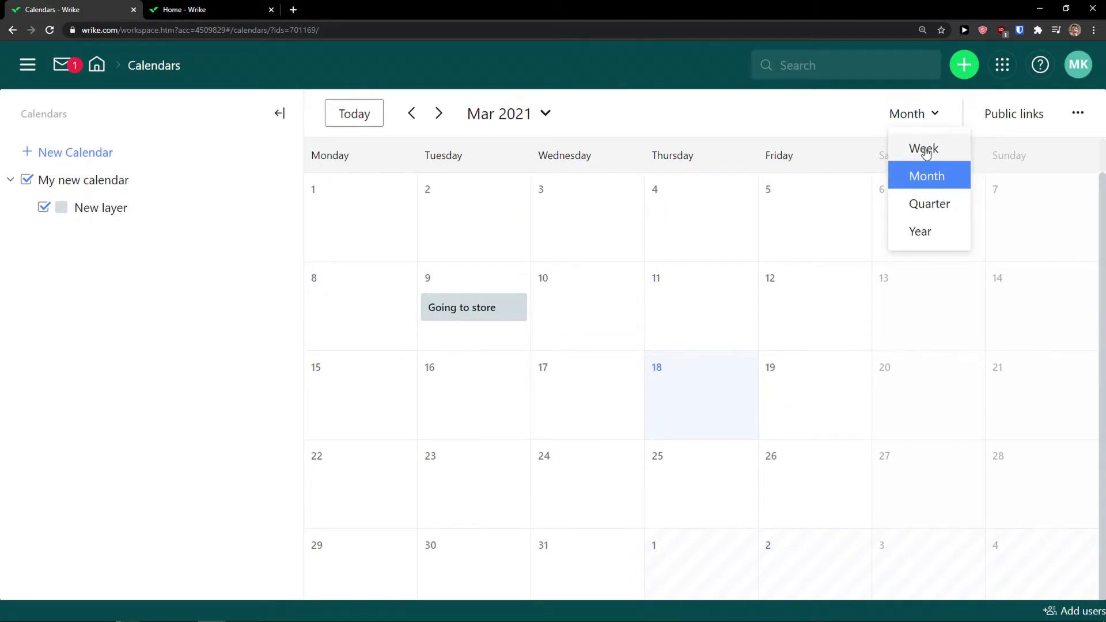
click(1077, 113)
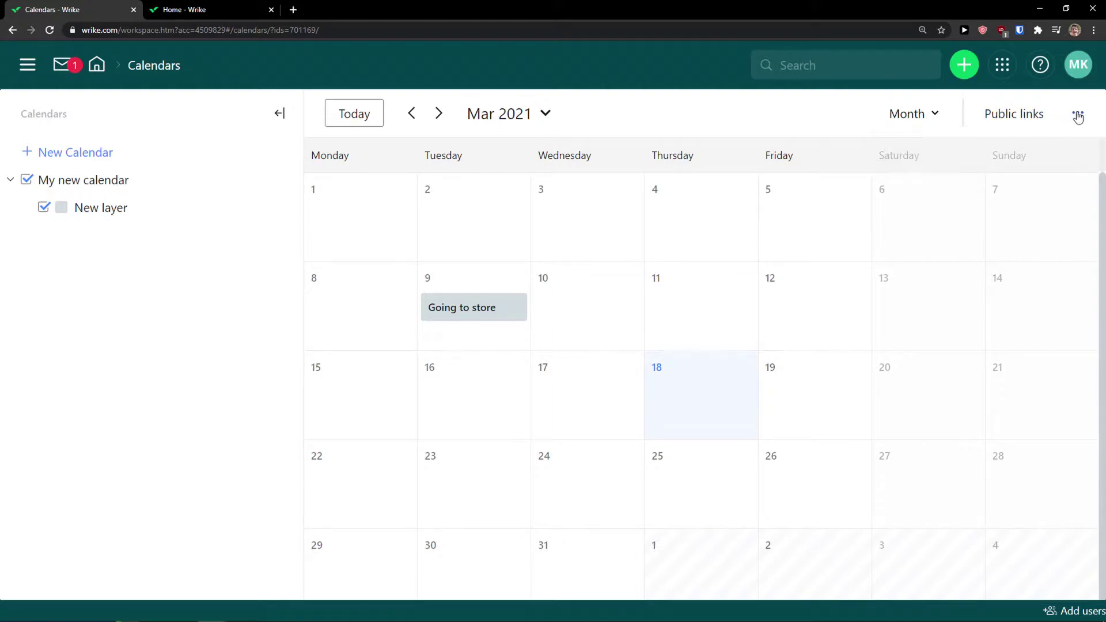
click(99, 67)
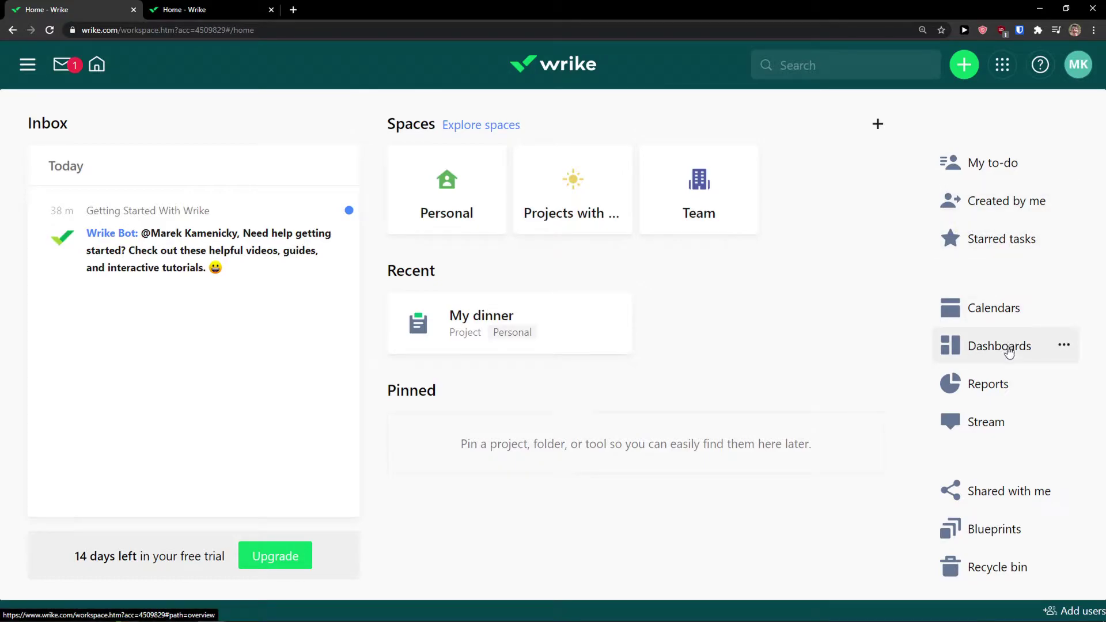
click(989, 357)
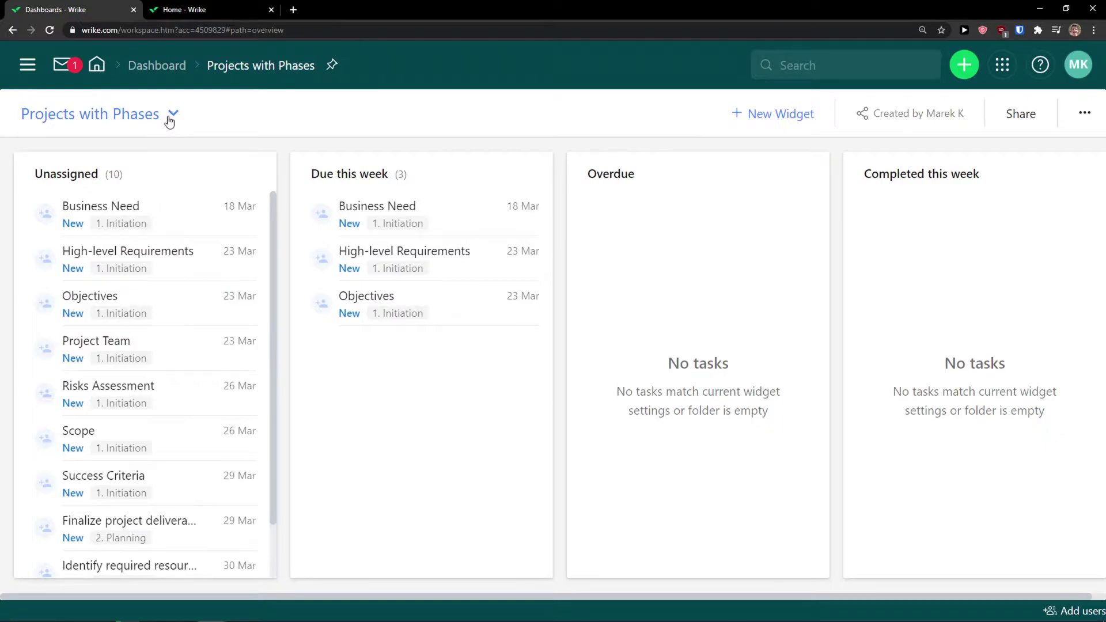
Switch the dashboard to My Team from the dashboard list
click(172, 115)
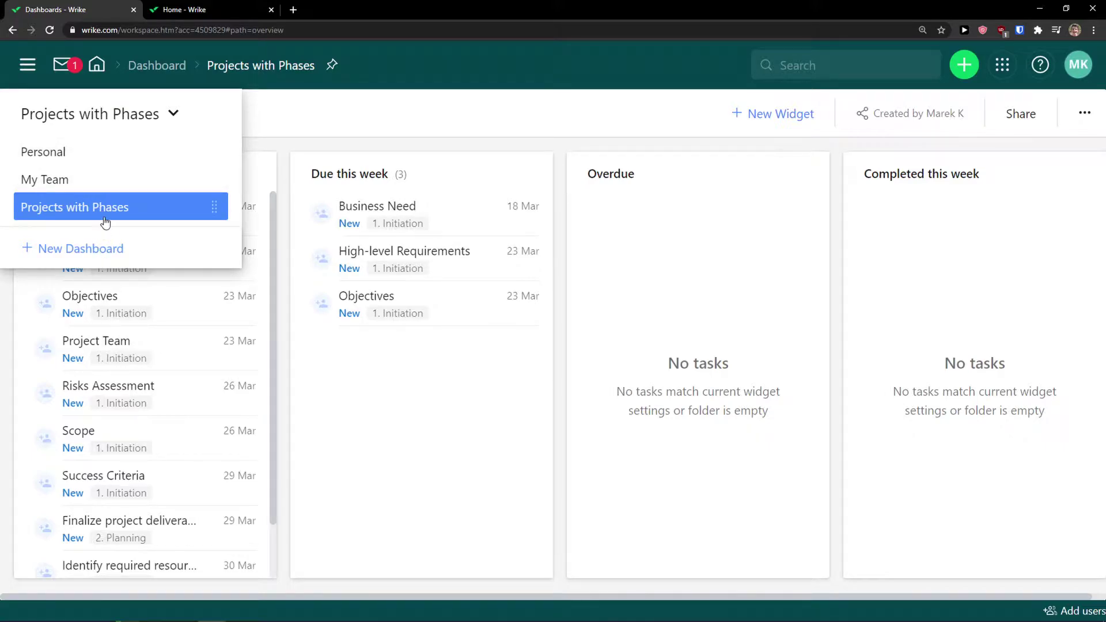
click(327, 117)
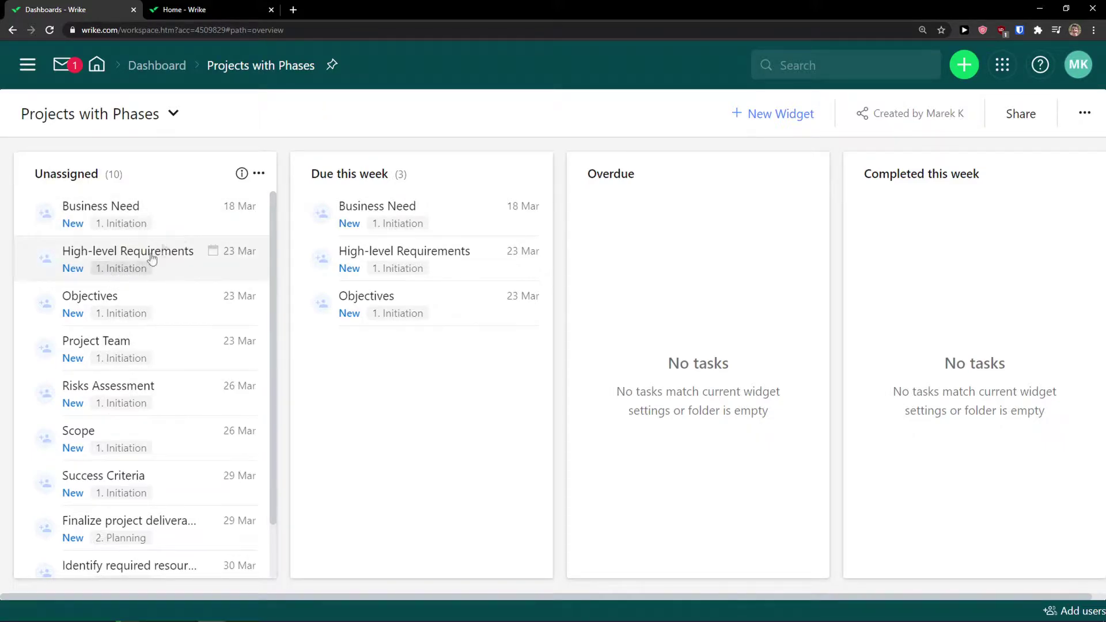
click(133, 114)
click(113, 181)
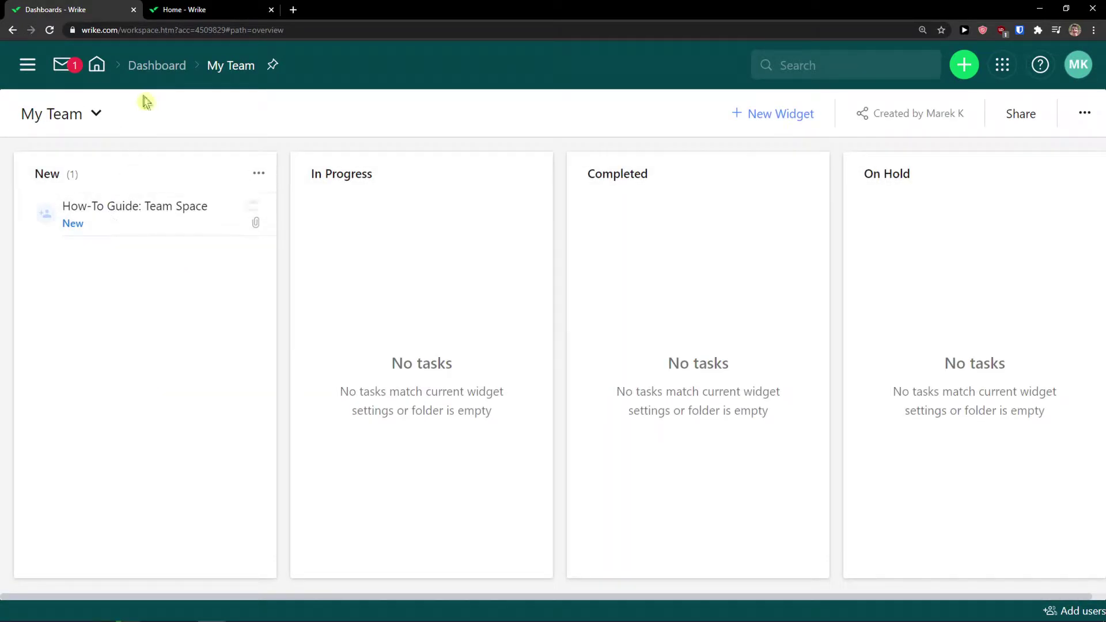
Move the How-To Guide: Team Space card from New into In Progress, then open its details
drag(101, 213, 700, 229)
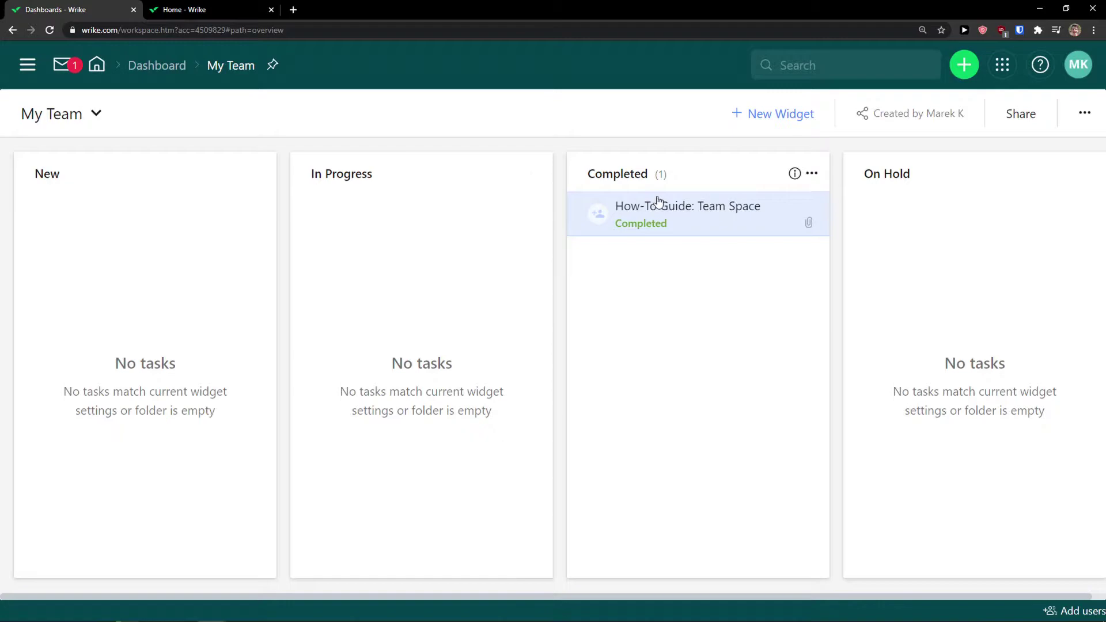
drag(655, 201, 390, 223)
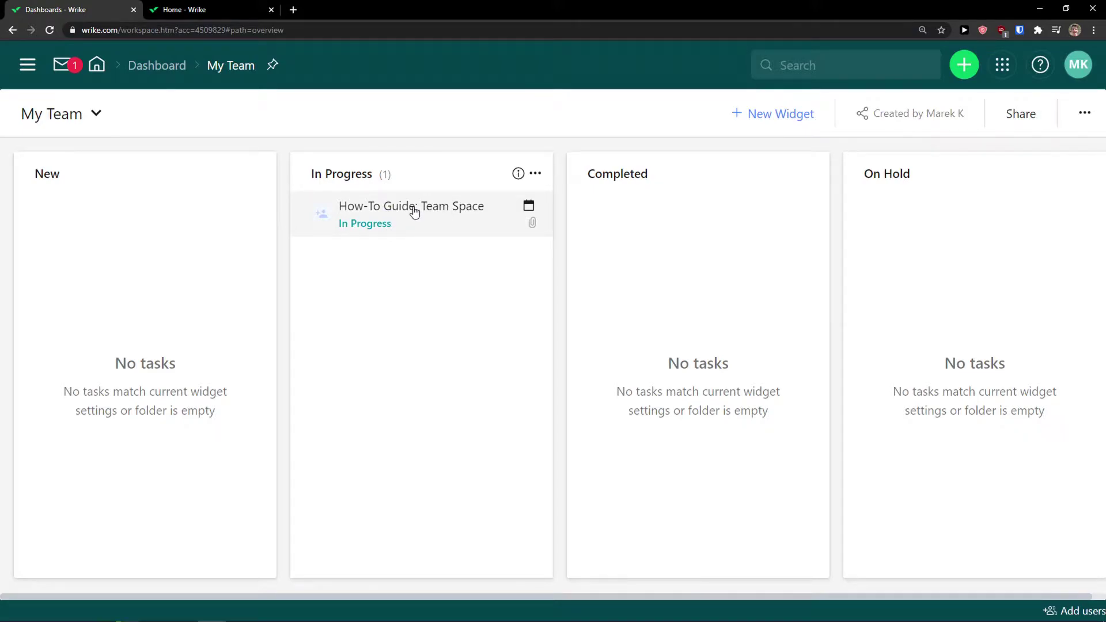
click(414, 211)
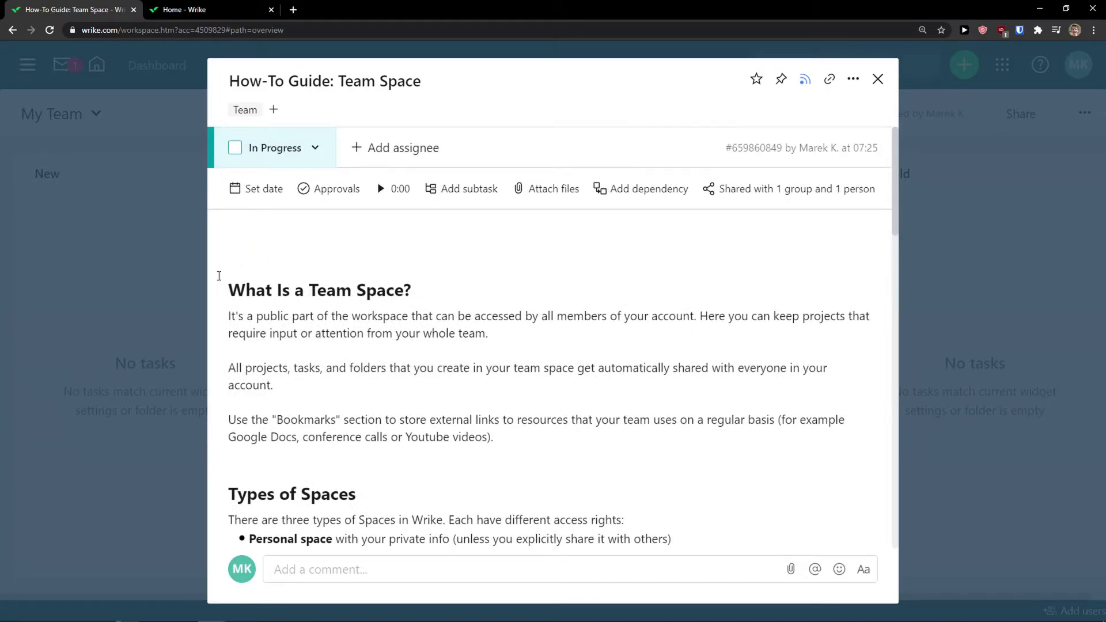
scroll(412, 354, down, 1)
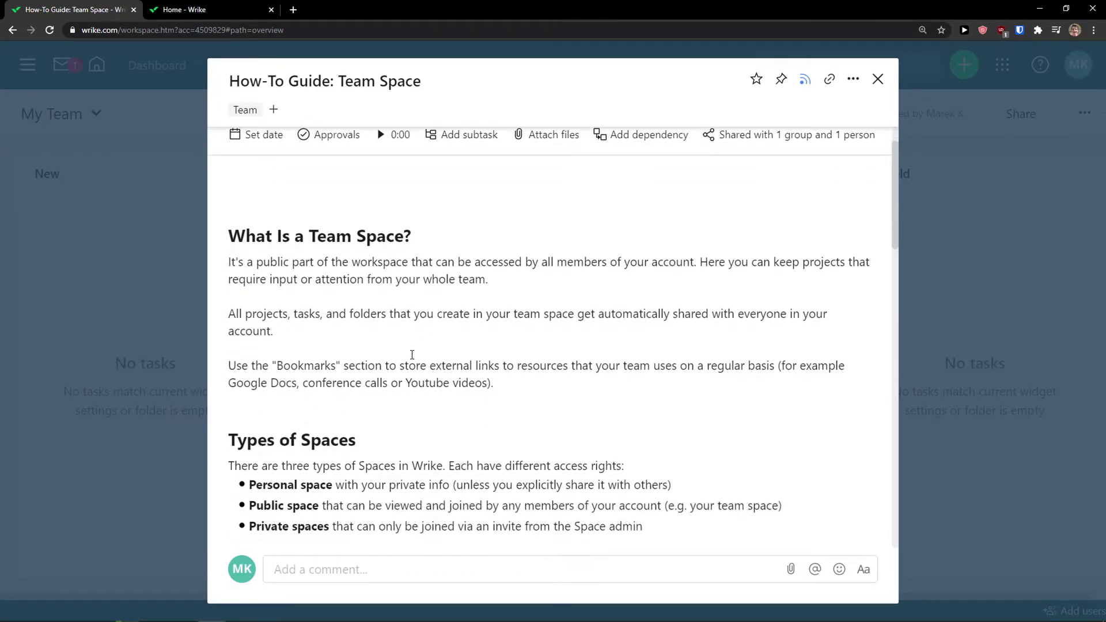
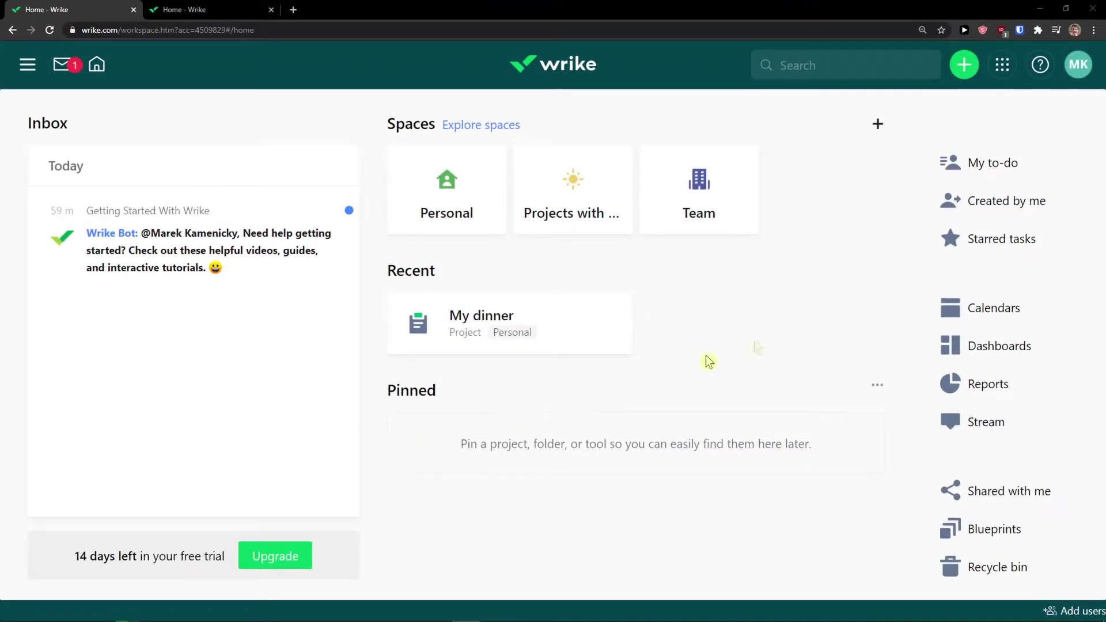
Start a new space named Youtube Channel
click(965, 66)
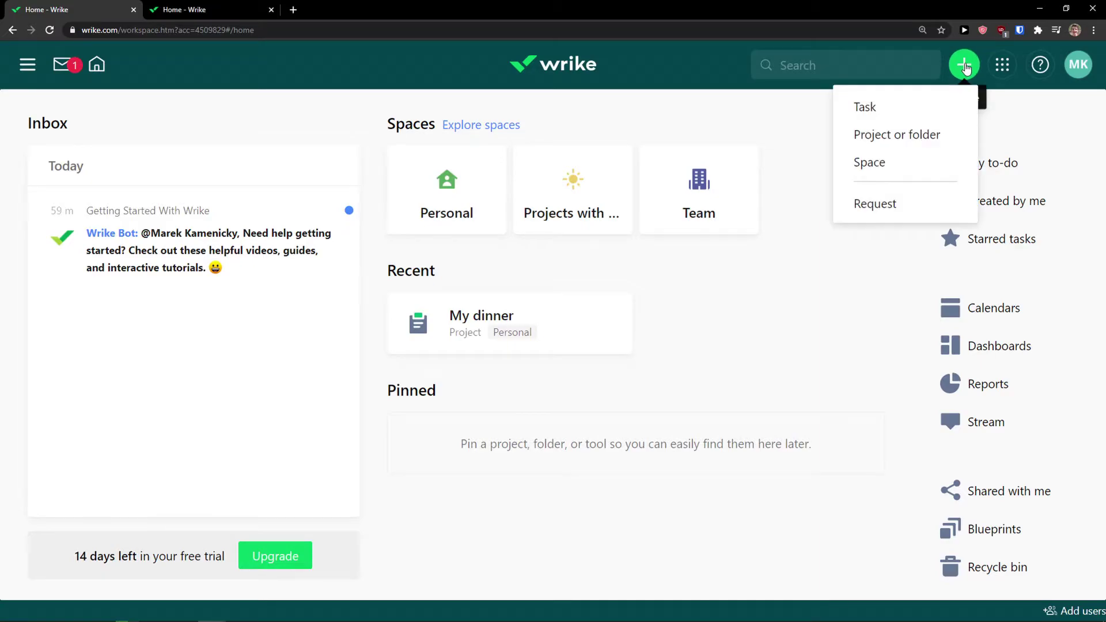
click(901, 170)
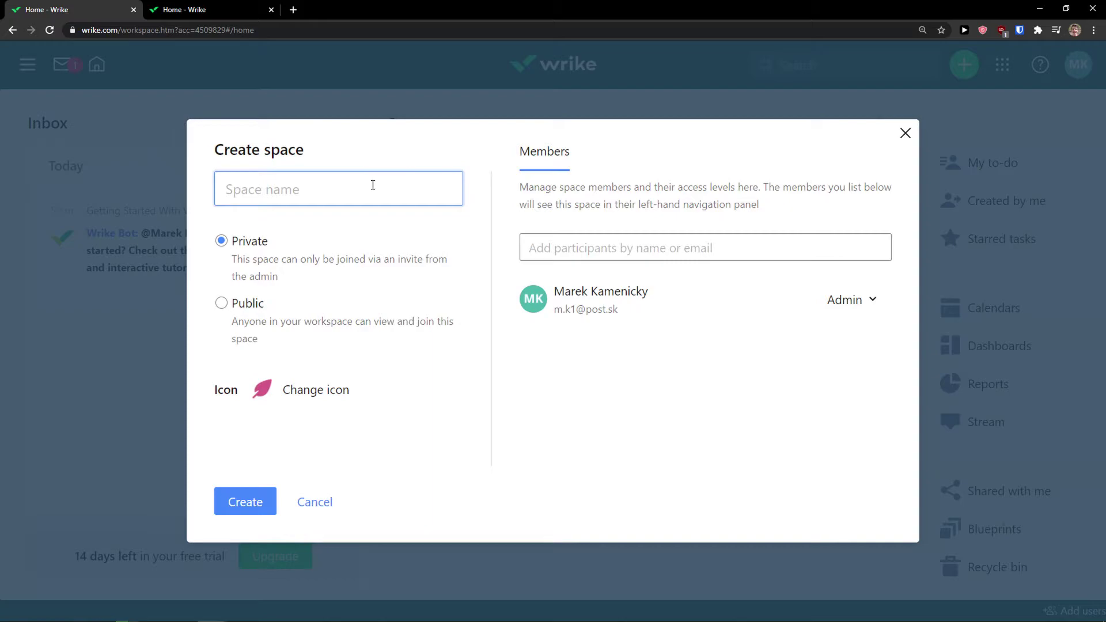
text(Youtube Channel)
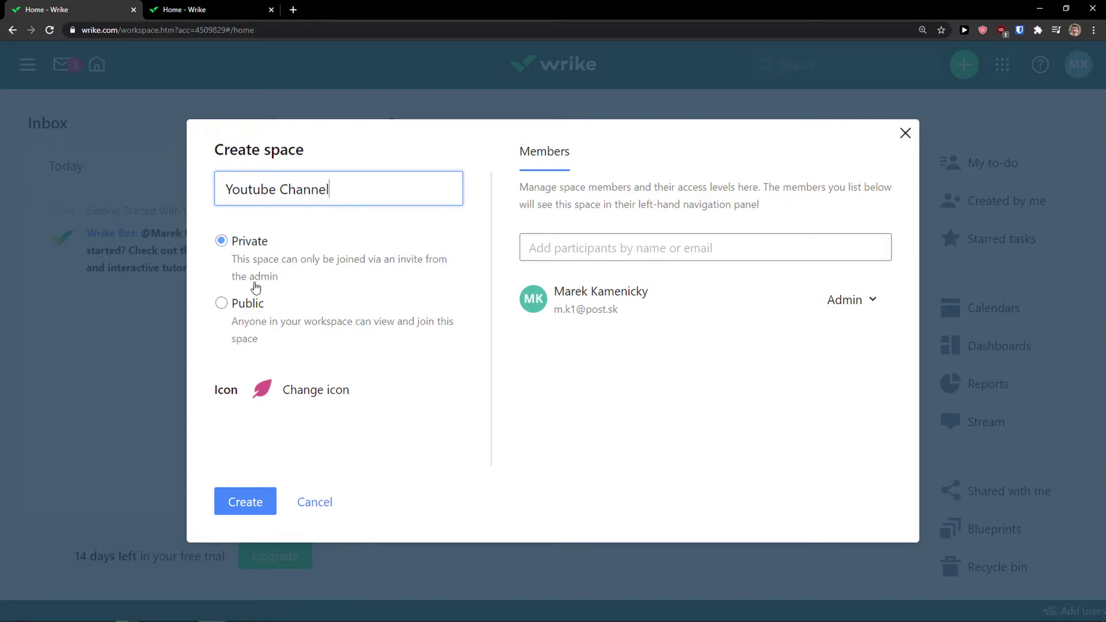
Keep the space Private and give it an indigo target icon
click(255, 315)
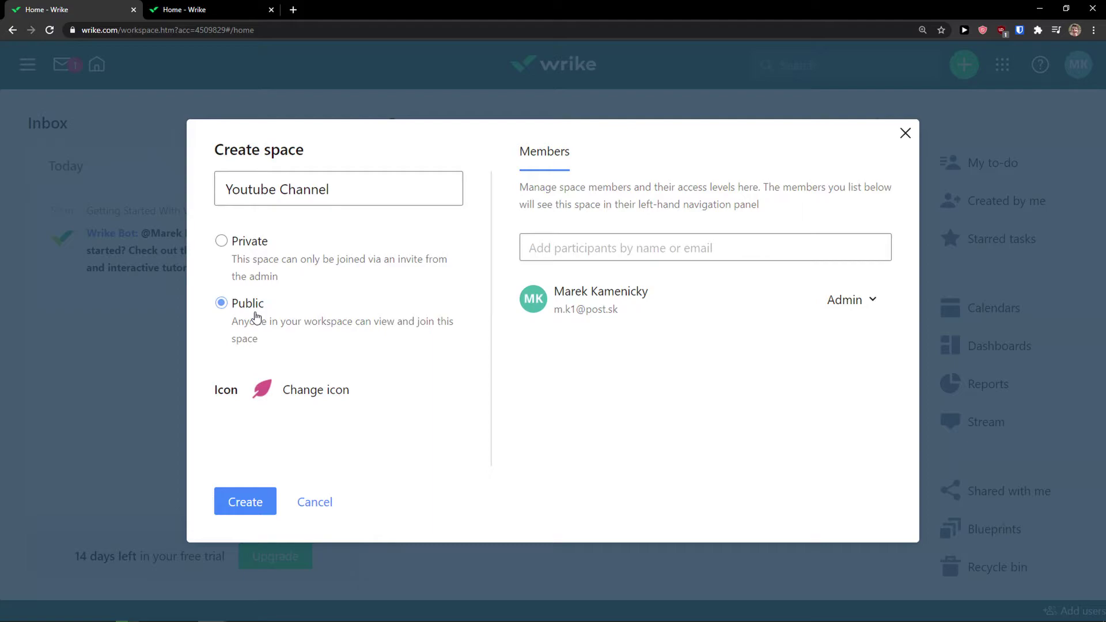
click(257, 268)
click(242, 305)
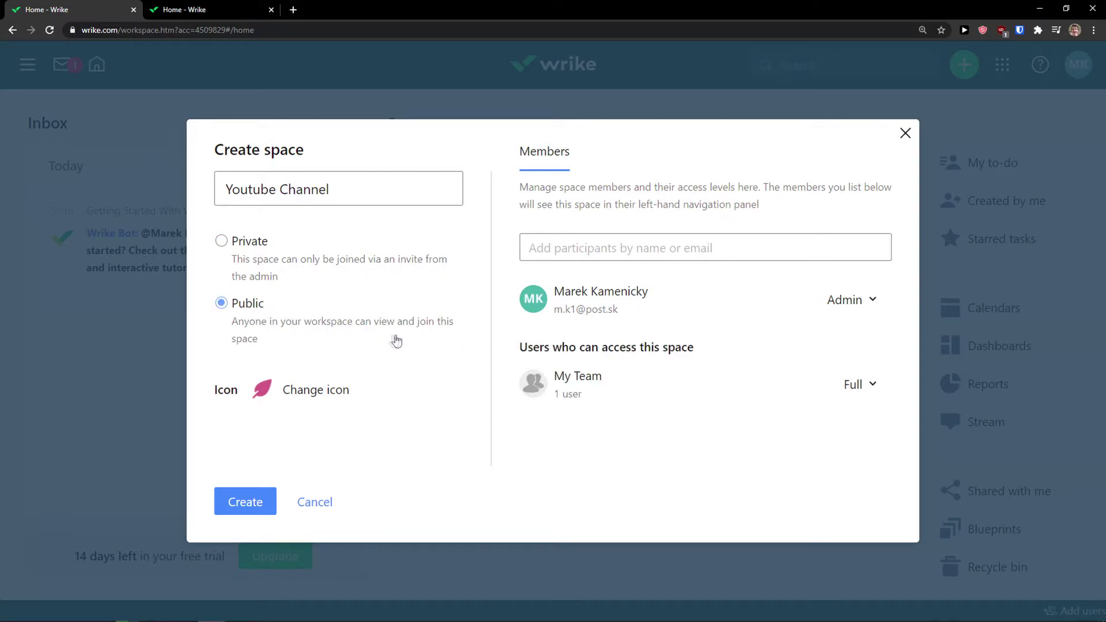
click(248, 265)
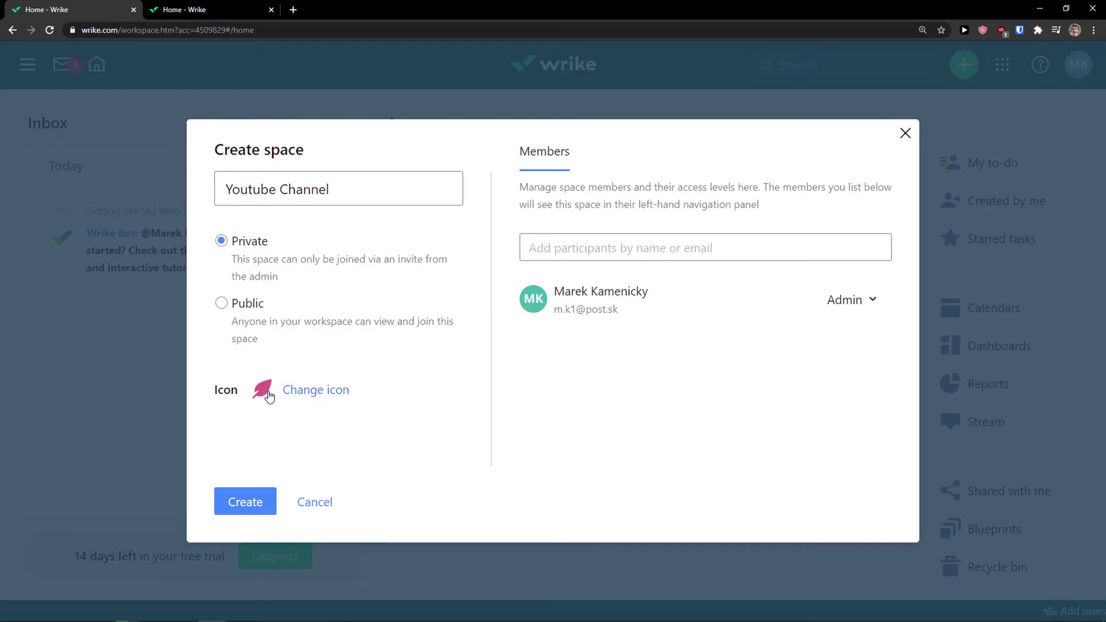
click(265, 394)
click(282, 411)
click(348, 414)
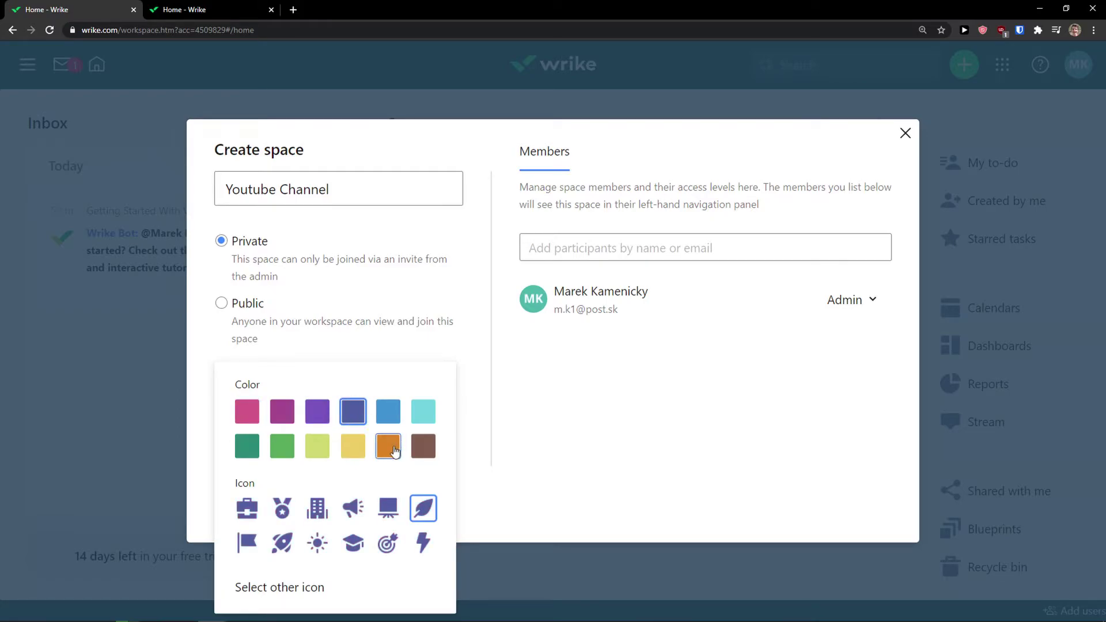
click(387, 543)
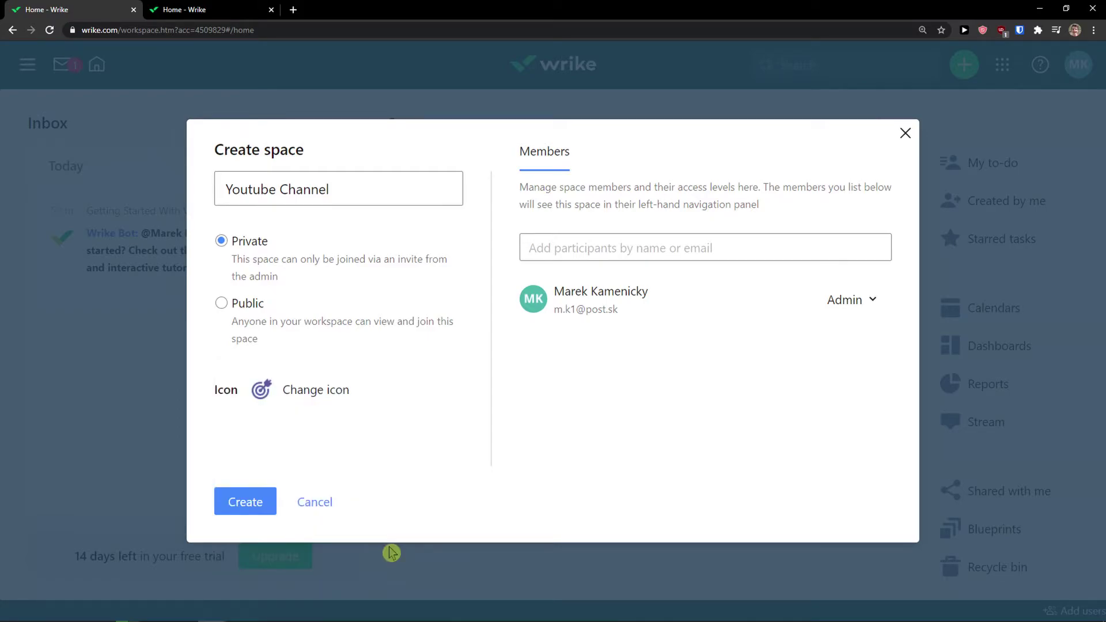
Invite a participant to the space by entering their e-mail address
click(691, 239)
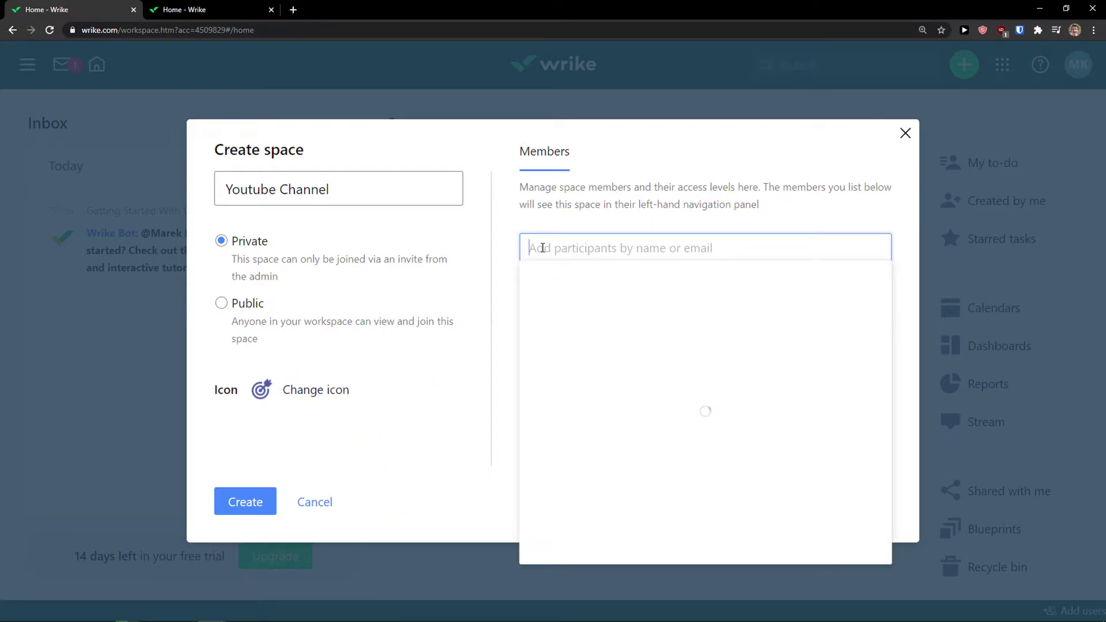
click(594, 248)
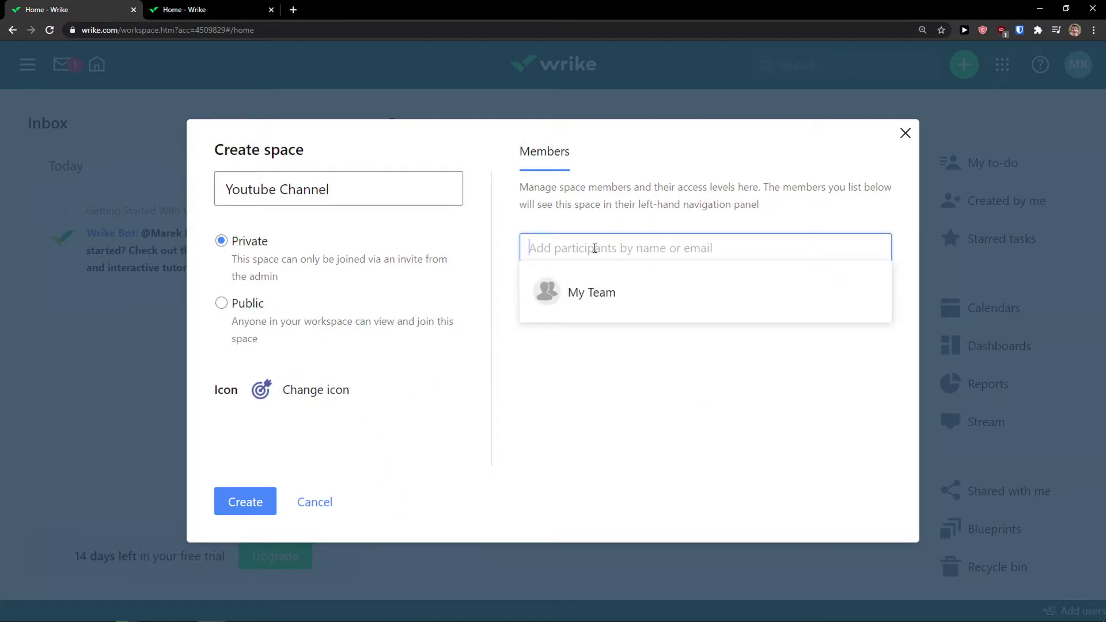
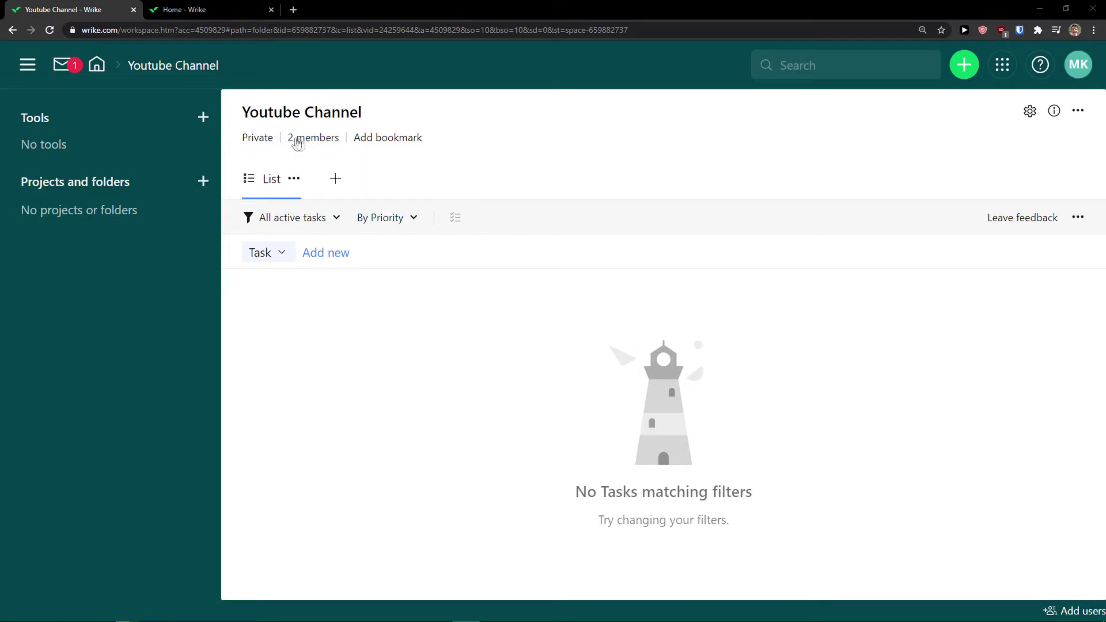
Review the space's two members in Space settings and close it without changes
click(303, 142)
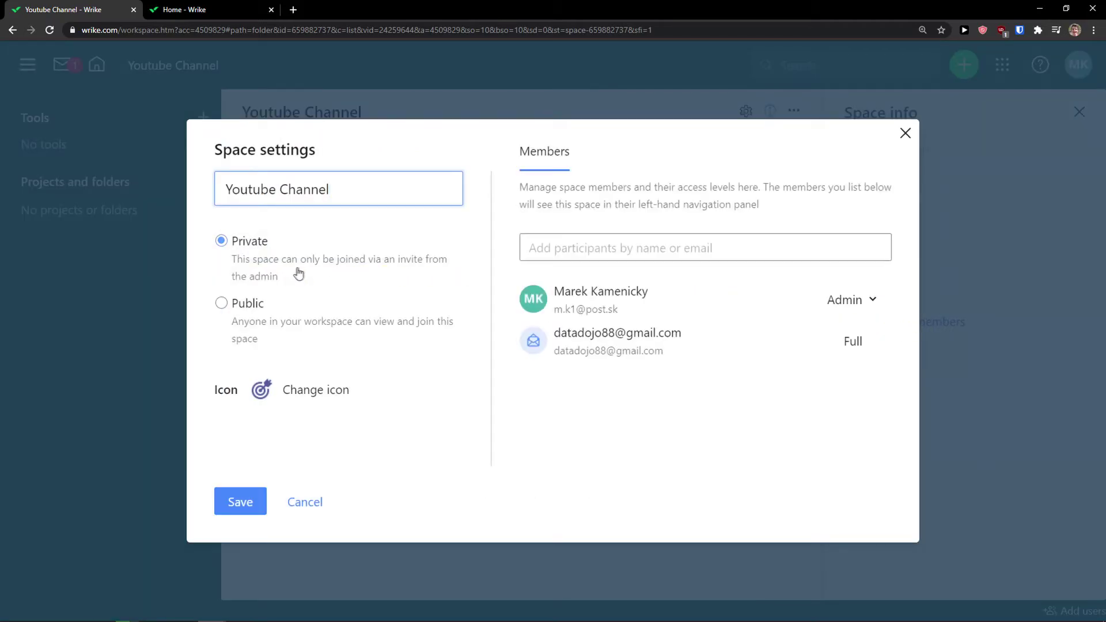
click(571, 249)
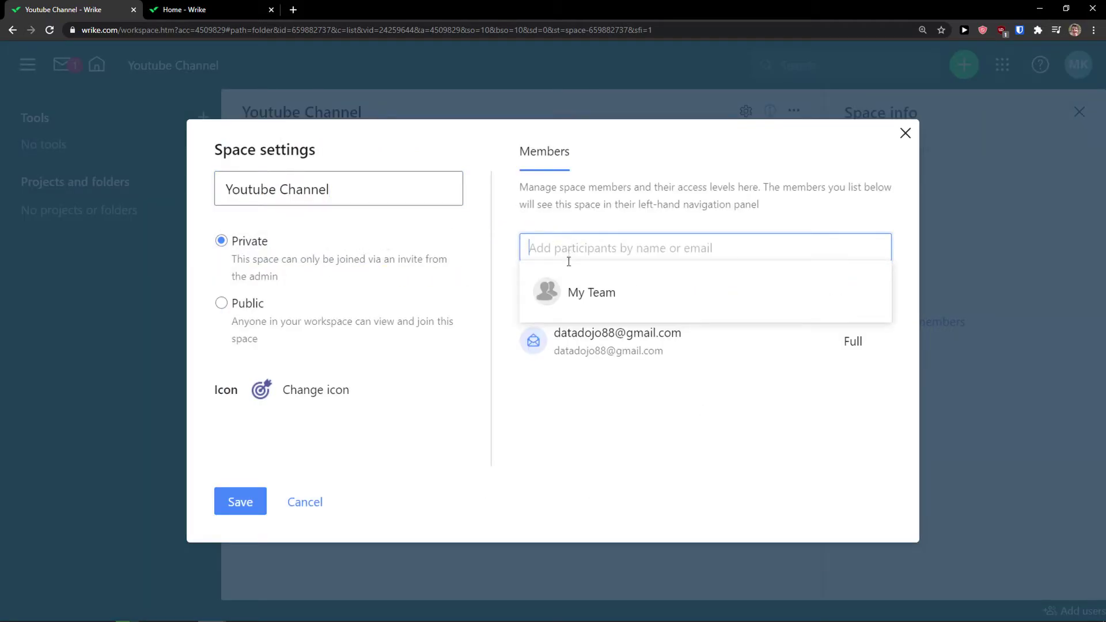
click(592, 432)
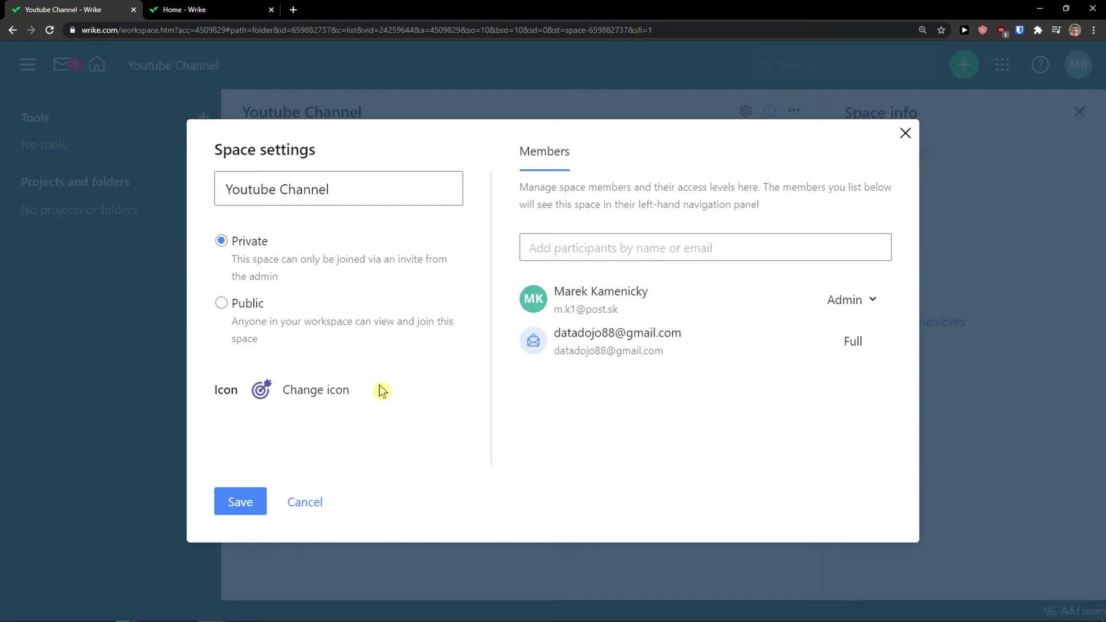
click(677, 252)
click(646, 224)
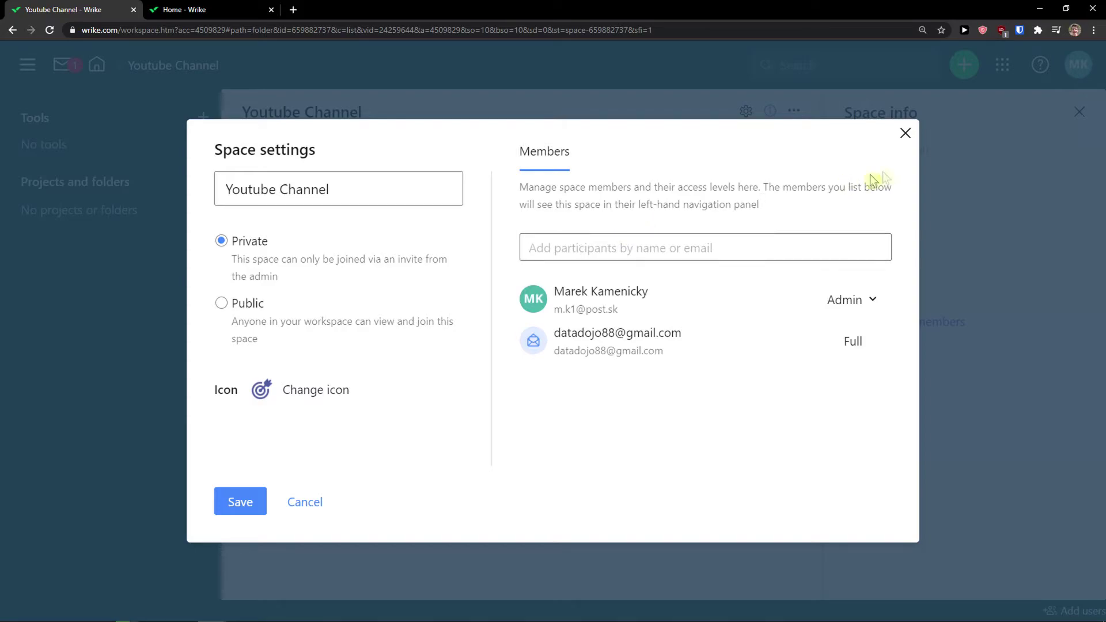
click(903, 134)
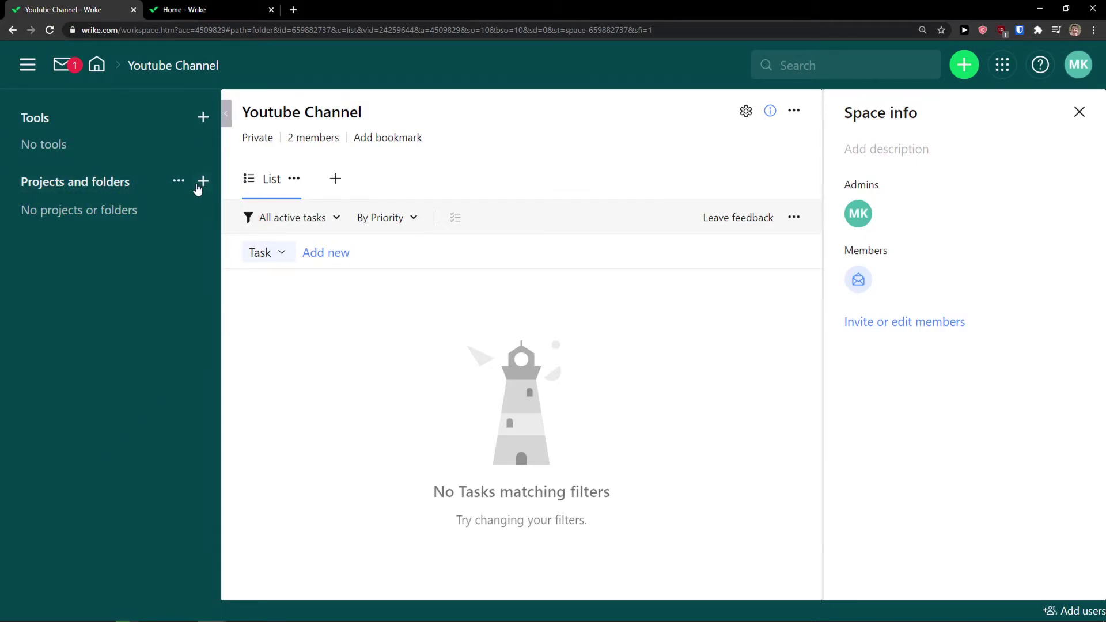
Create a folder named Youtube Videos inside the Youtube Channel space
click(201, 182)
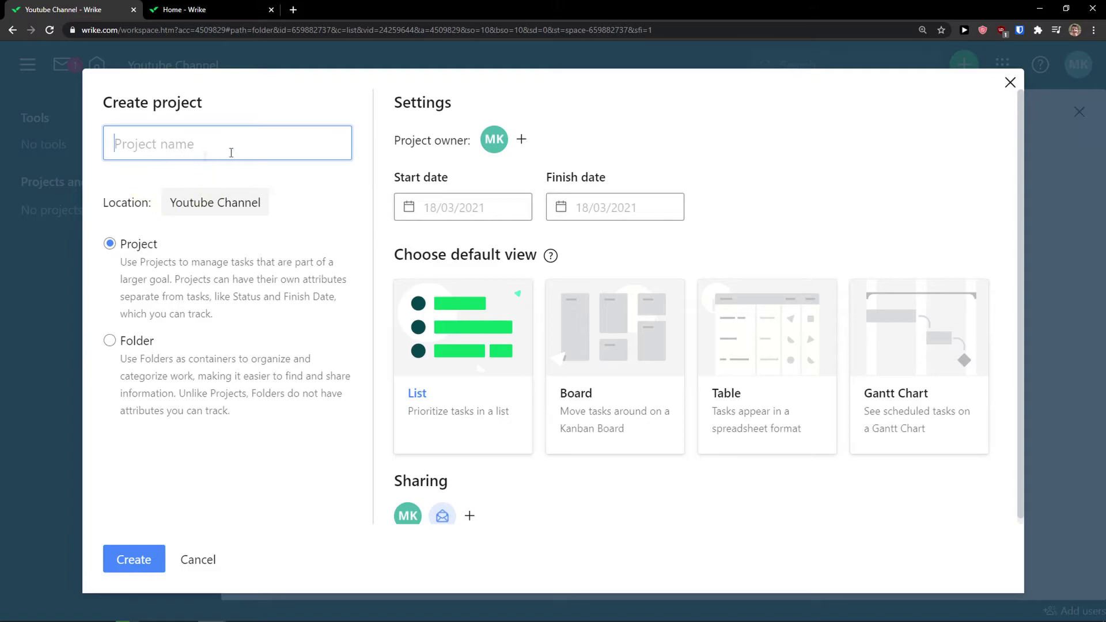
click(1009, 82)
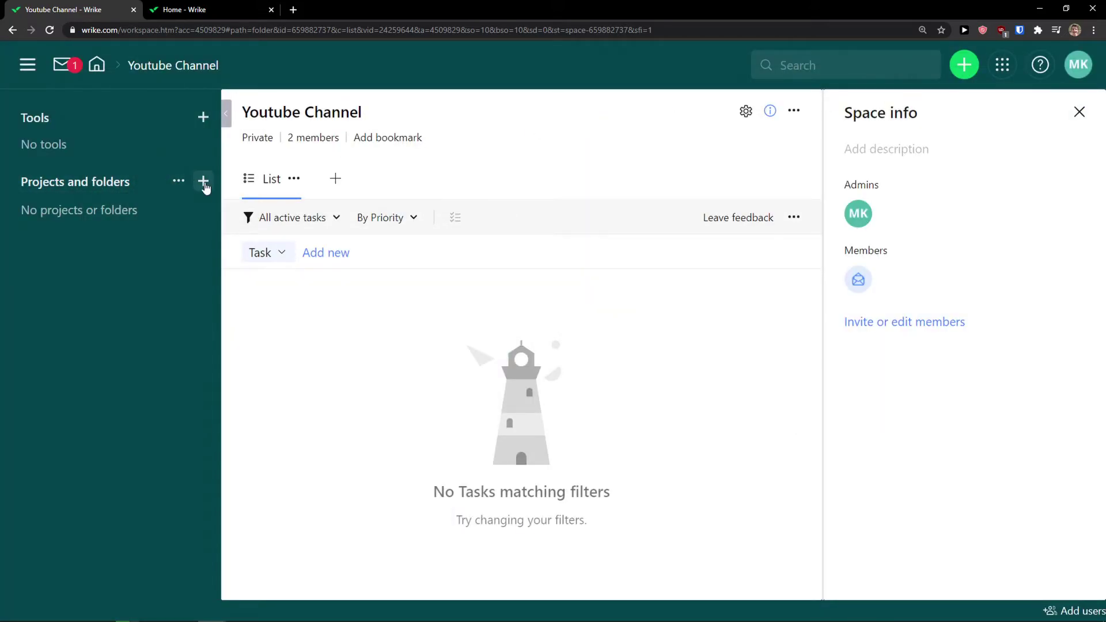
click(204, 182)
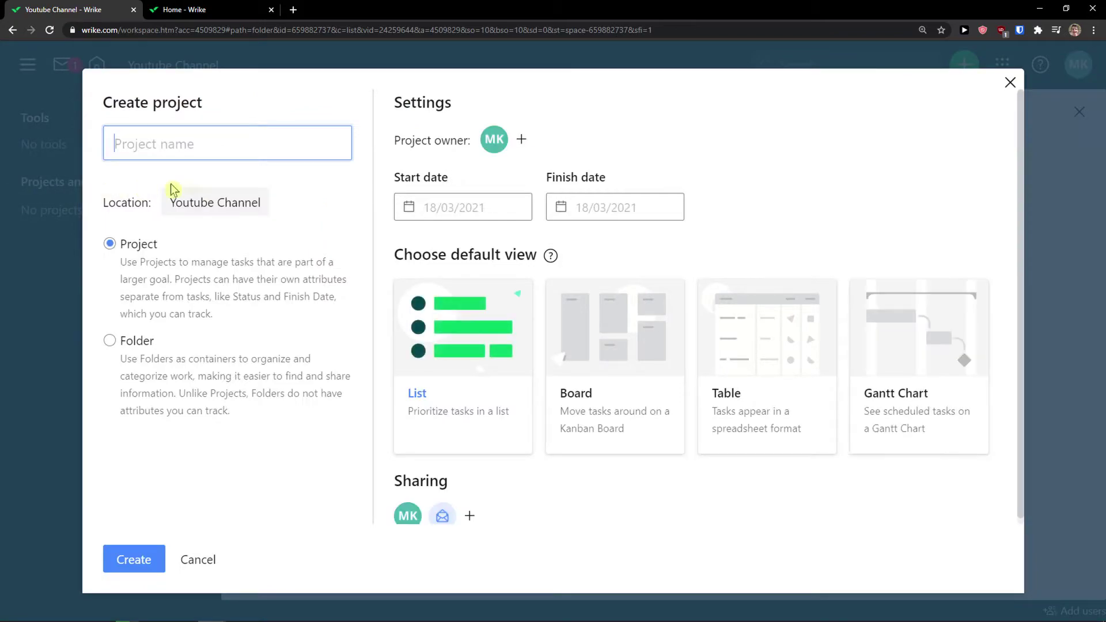
click(132, 346)
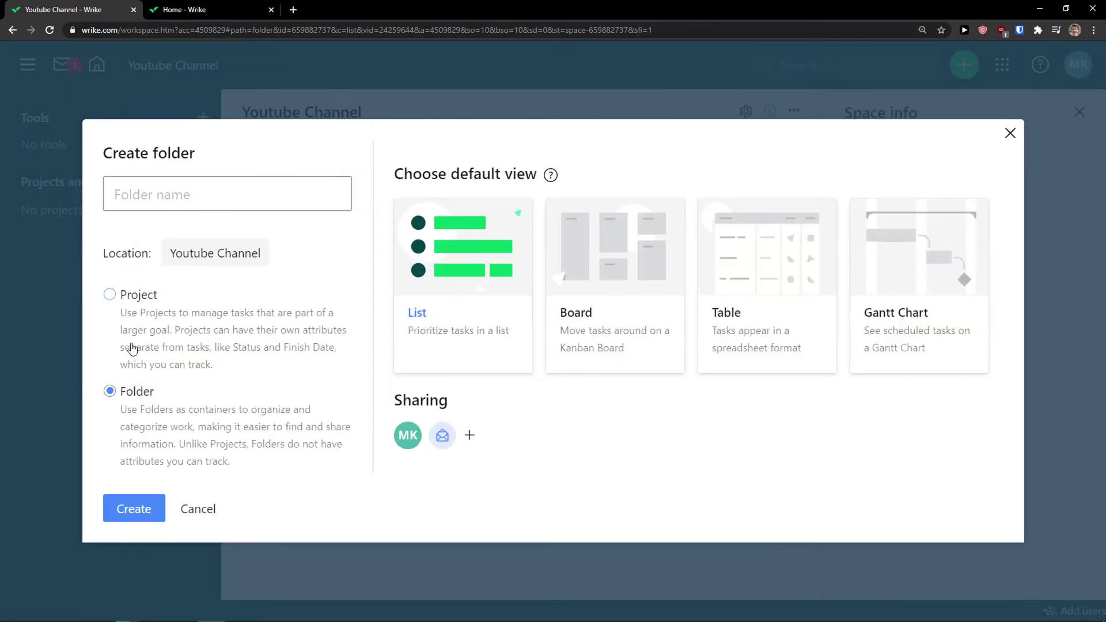
click(237, 199)
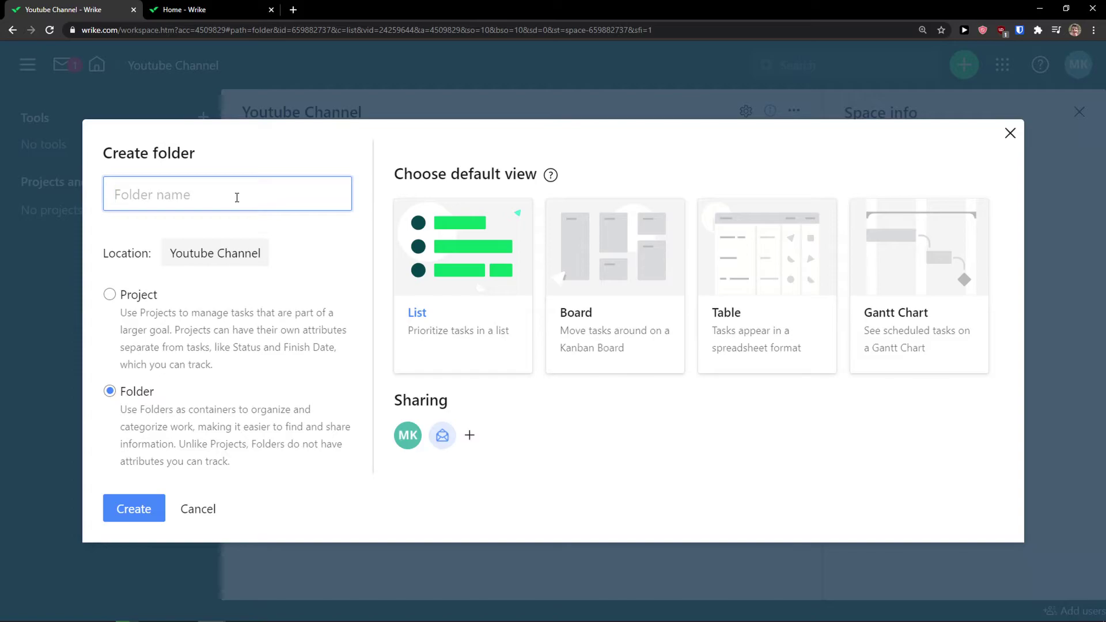
text(Youtube Channel)
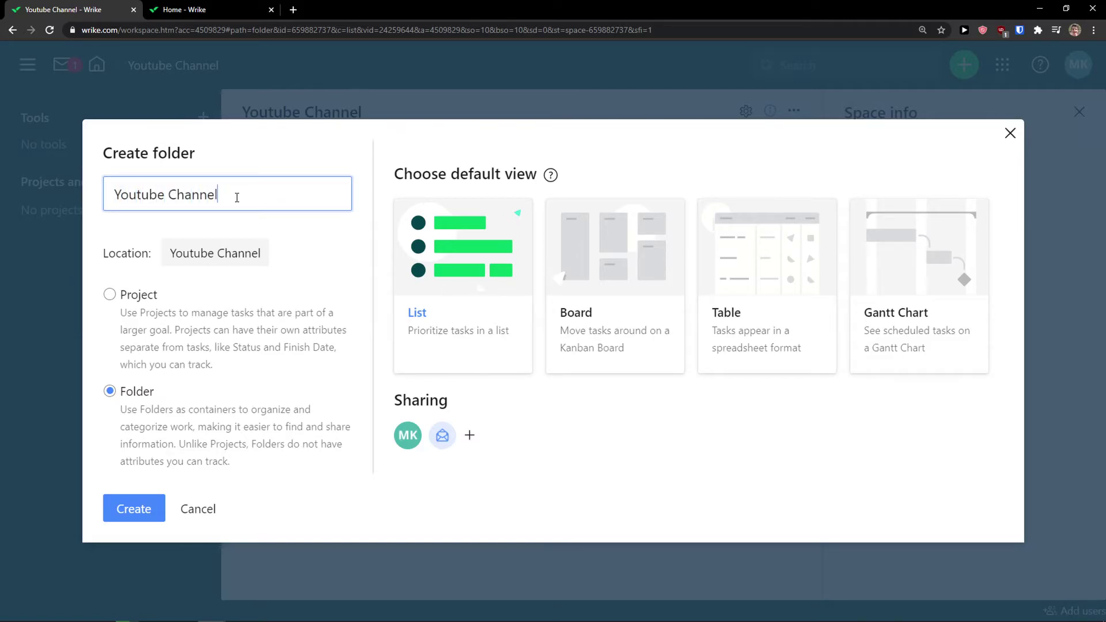
key(ctrl+BackSpace)
text(Videos)
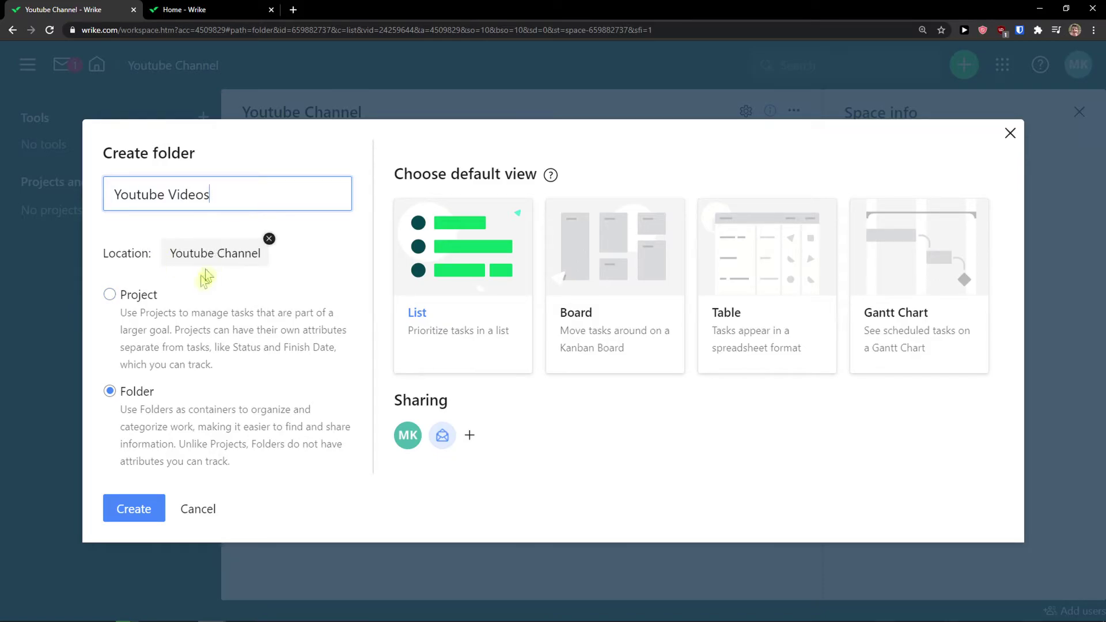
click(138, 508)
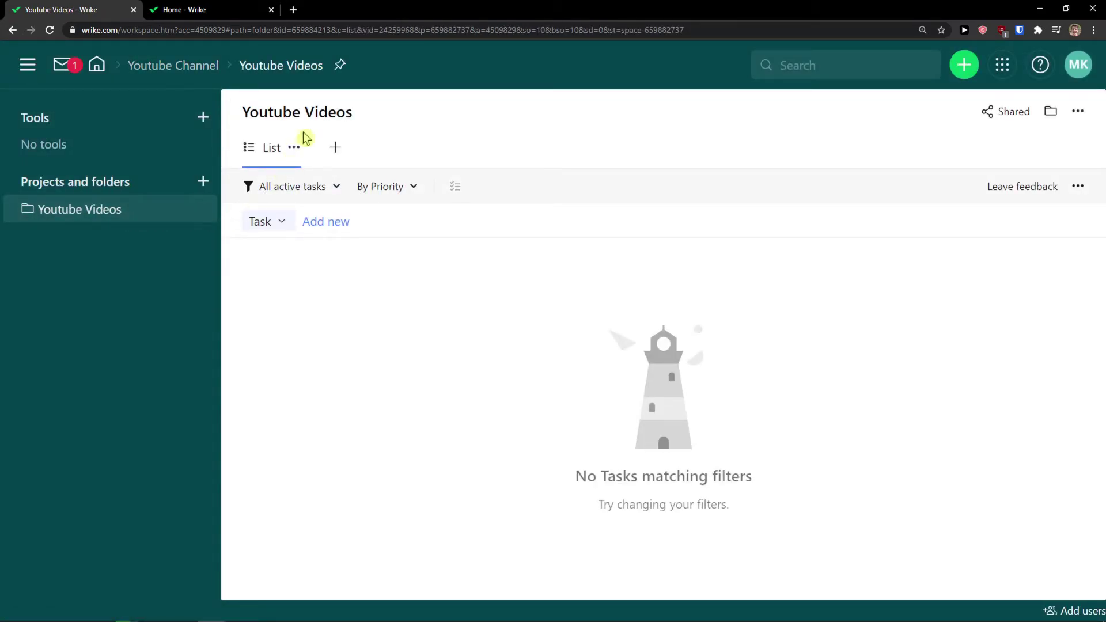
Start a new project named Youtube Yoga located in the Youtube Videos folder
click(202, 182)
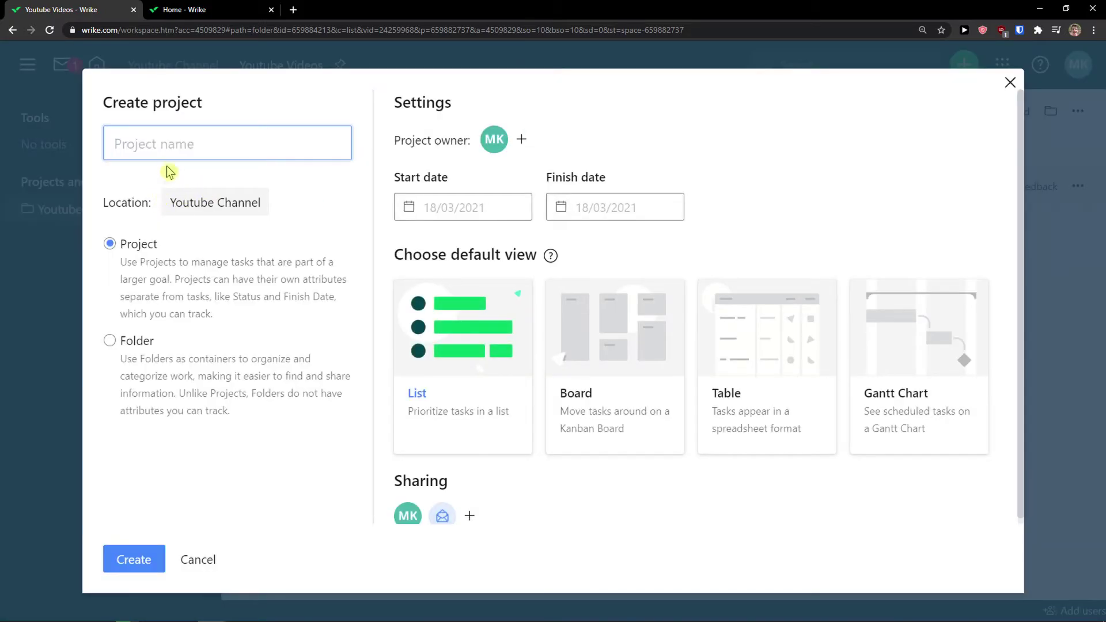
click(142, 242)
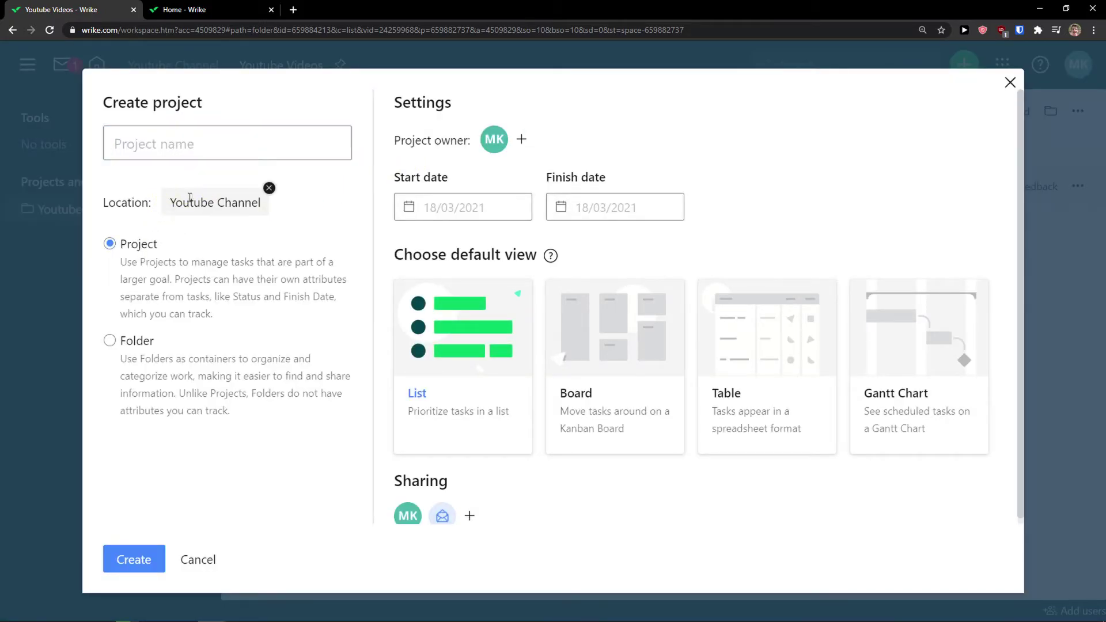
click(269, 189)
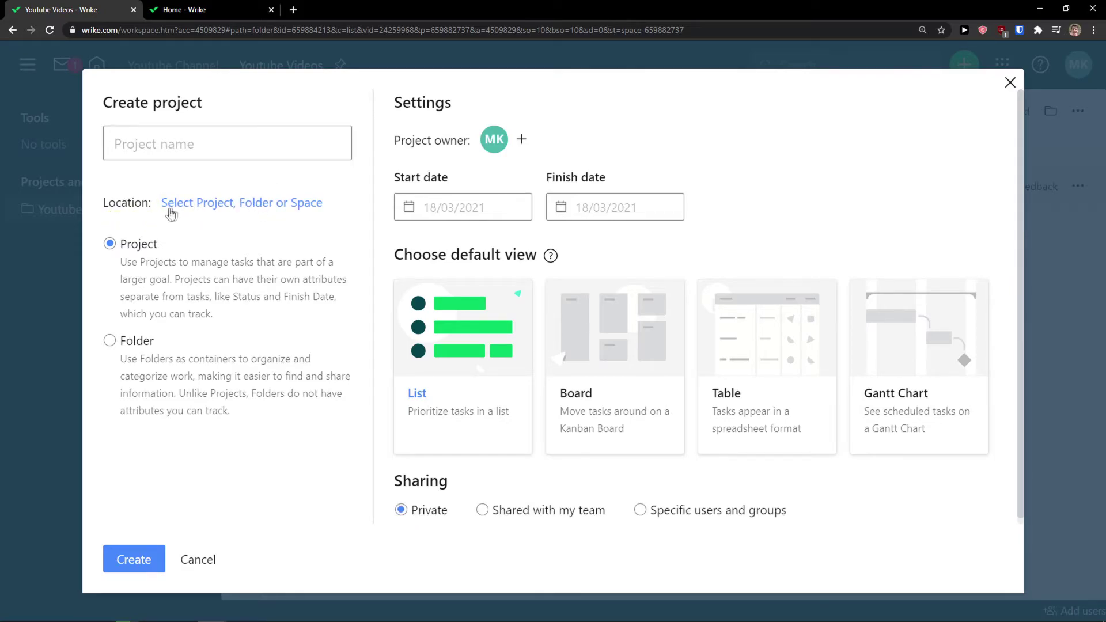
click(210, 207)
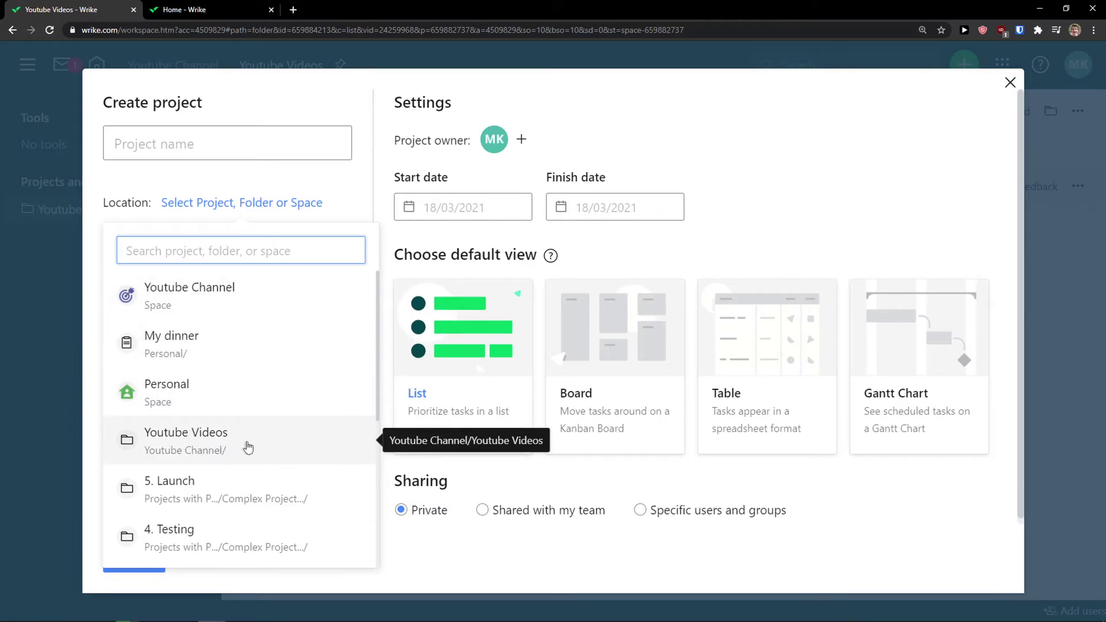
click(282, 448)
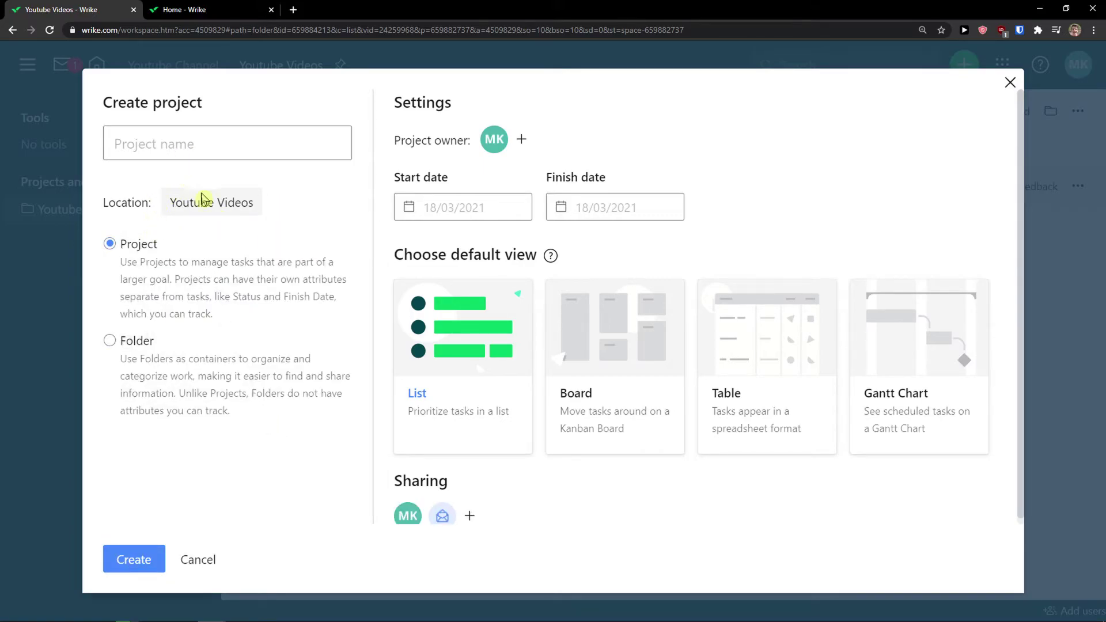
click(211, 154)
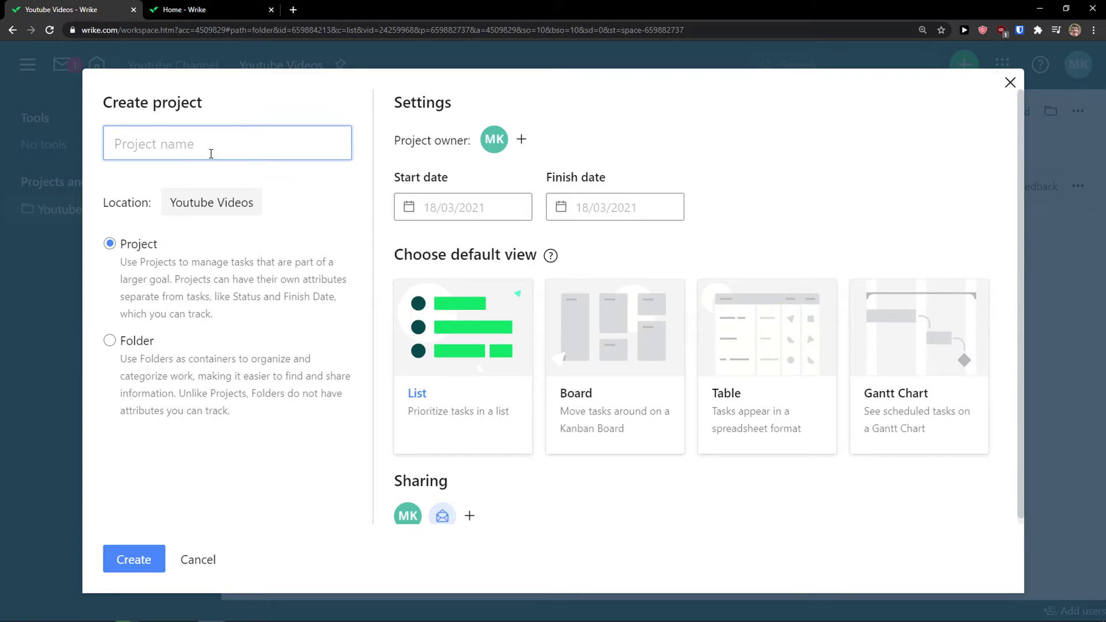
text(Youtube Yoga)
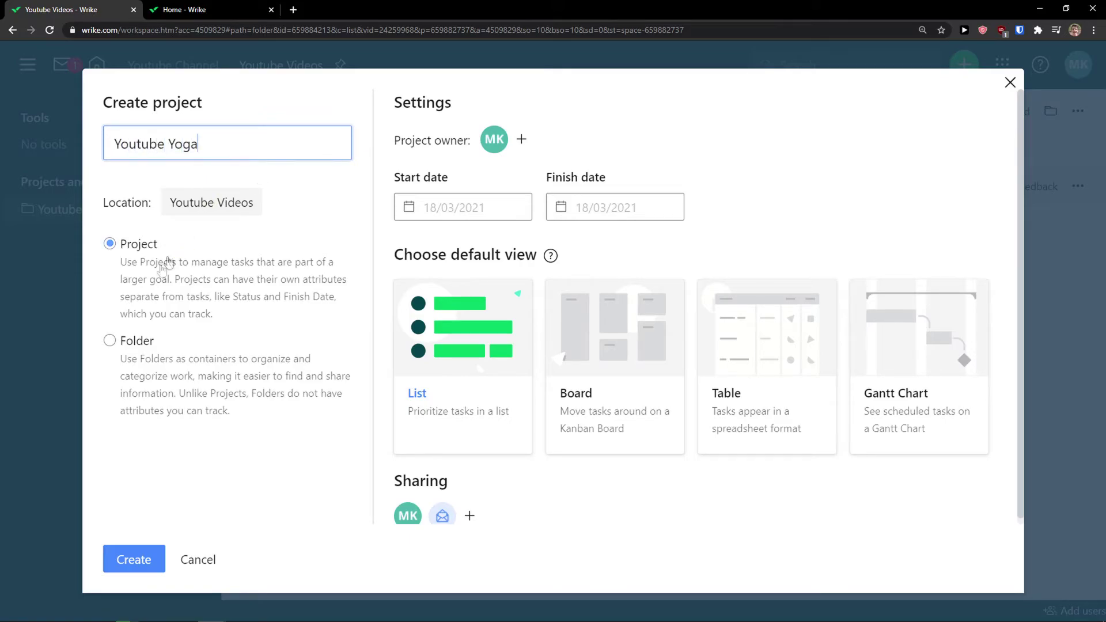
Schedule the project from 18/03/2021 to 31/07/2021 and create it
click(472, 202)
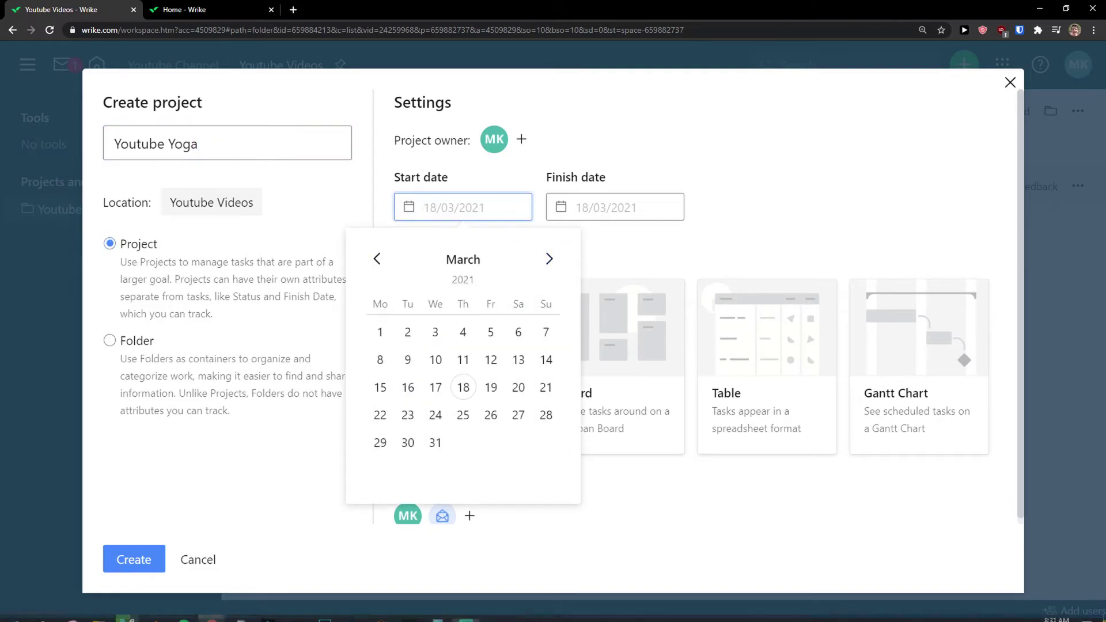
click(463, 387)
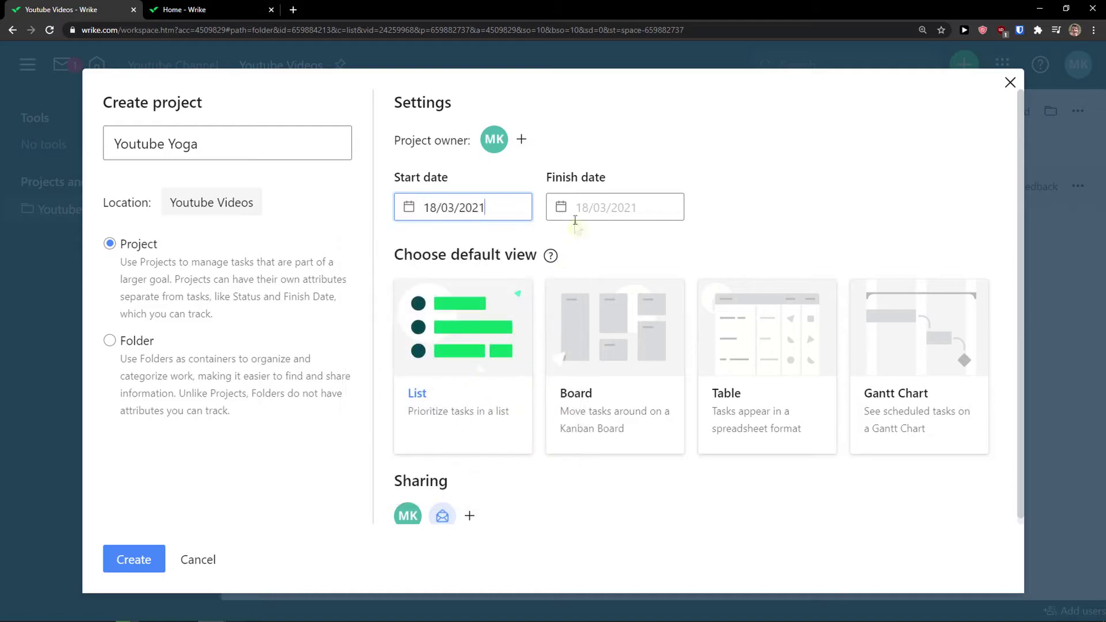
click(586, 207)
click(701, 259)
click(701, 259)
click(702, 259)
click(701, 259)
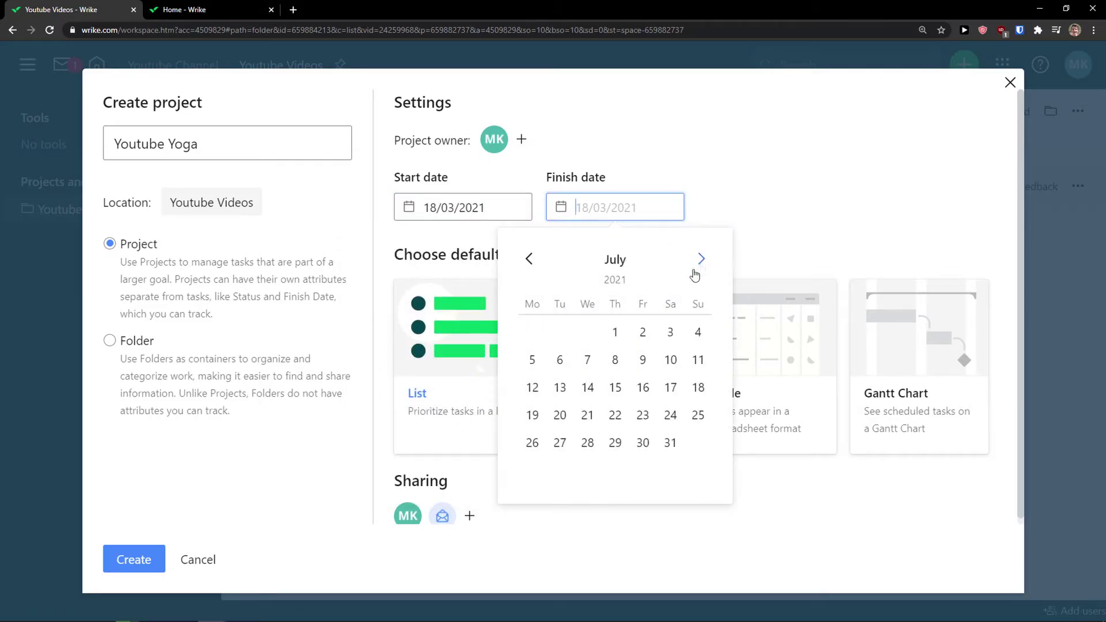
click(670, 443)
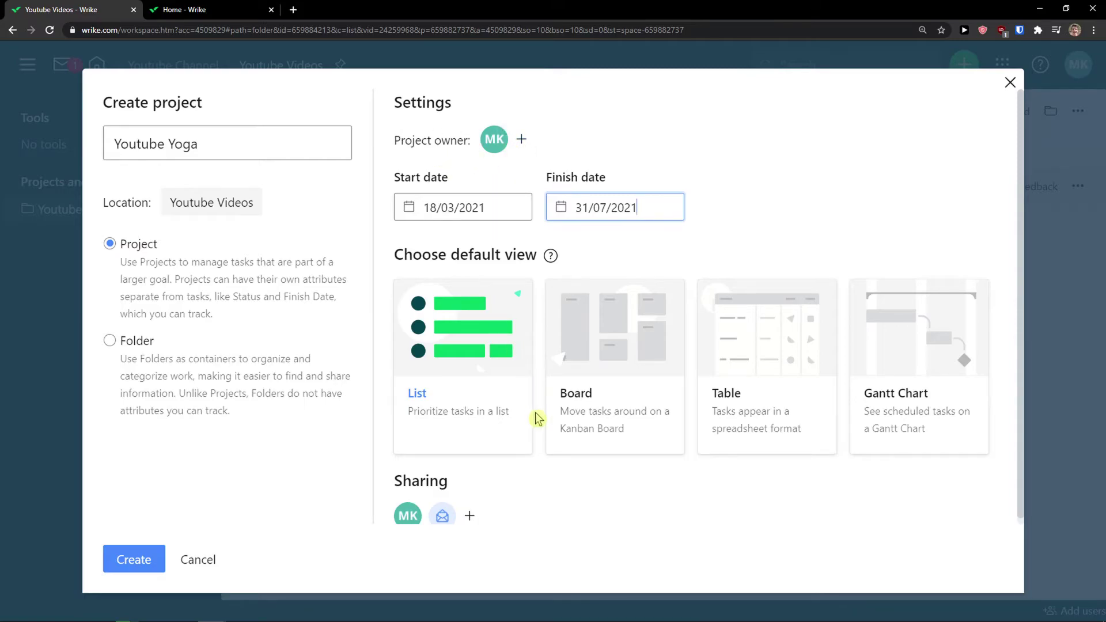
scroll(504, 519, down, 1)
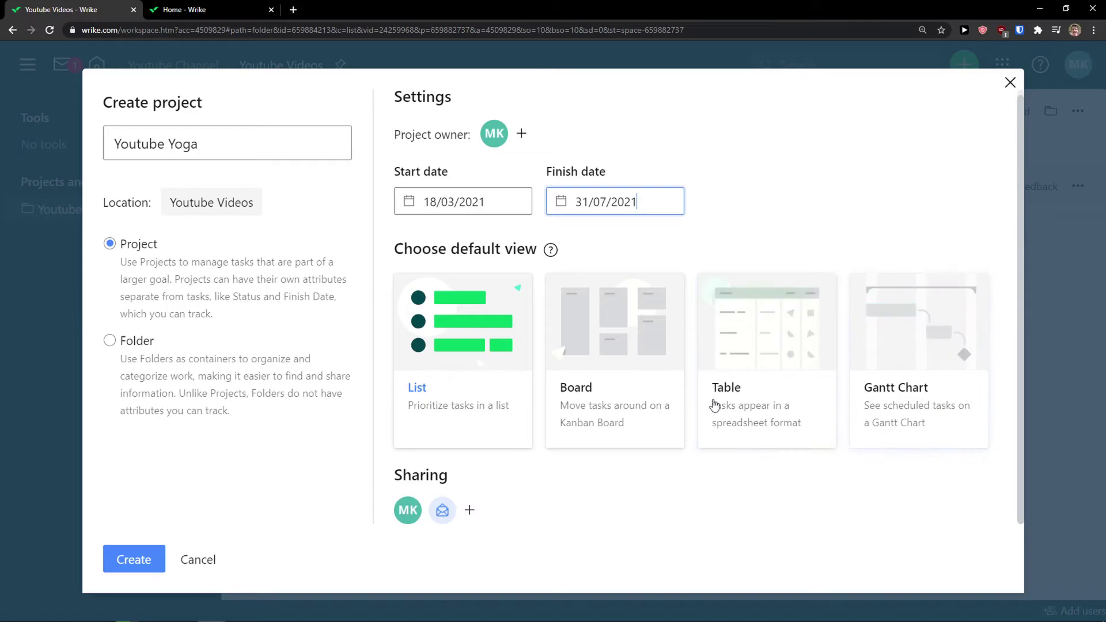
click(133, 565)
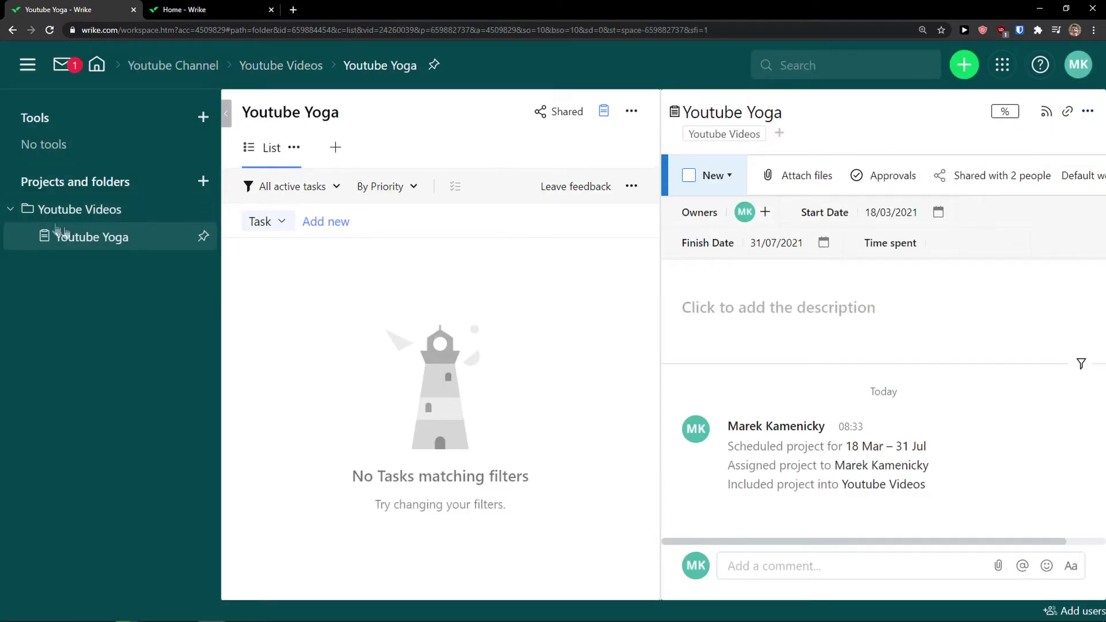
Open the Youtube Yoga project and close its details panel
click(97, 244)
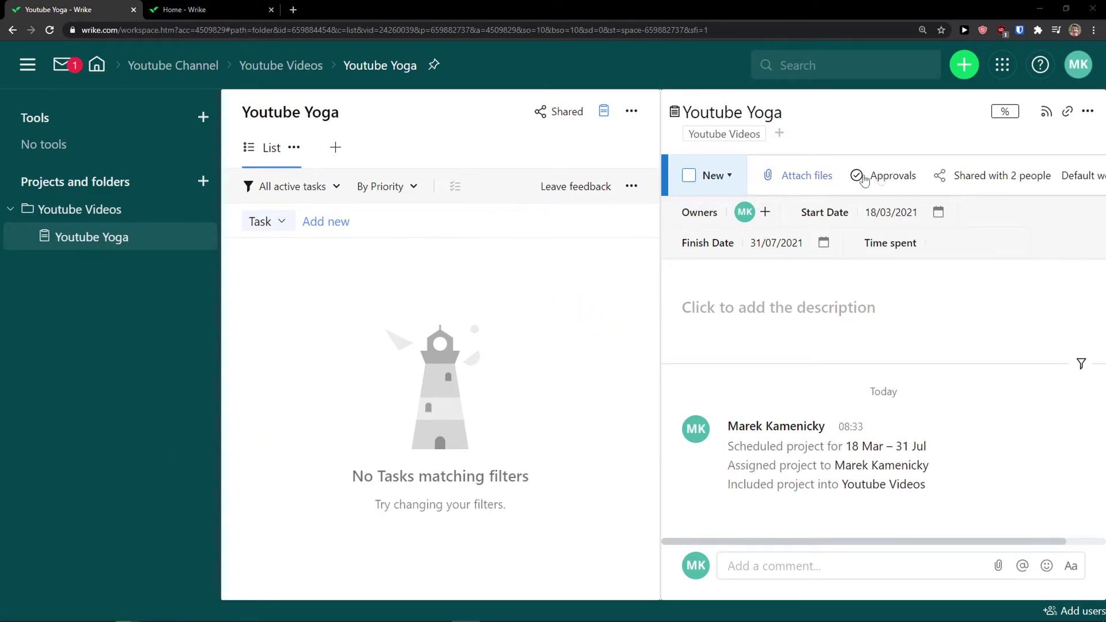
click(1087, 112)
click(1040, 224)
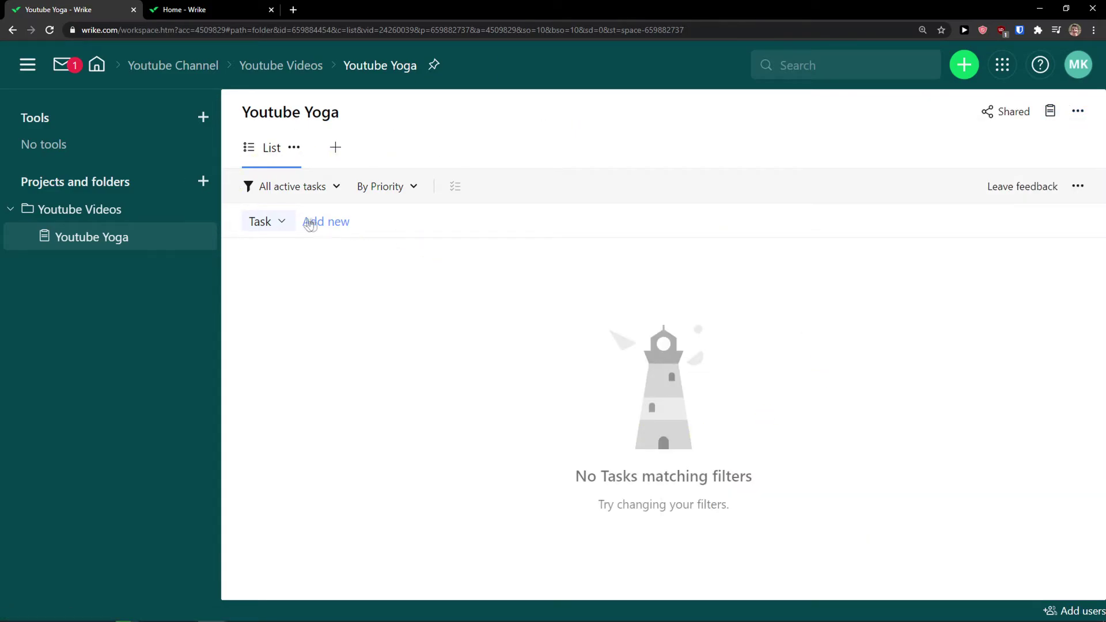
Add a task named Youtube Script and open its status options
click(272, 221)
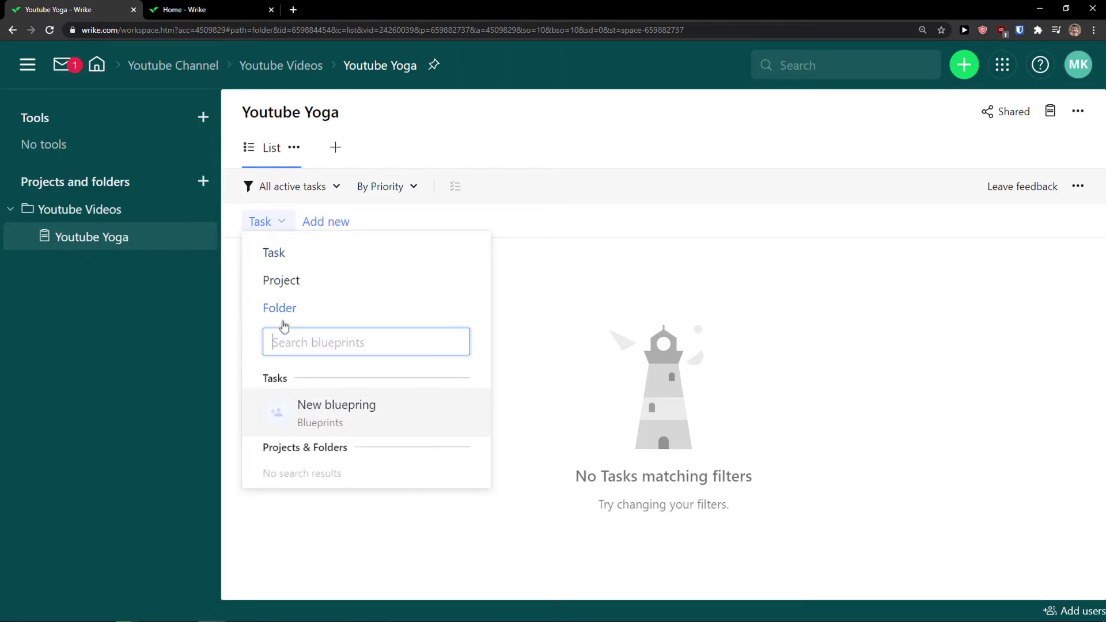
click(333, 222)
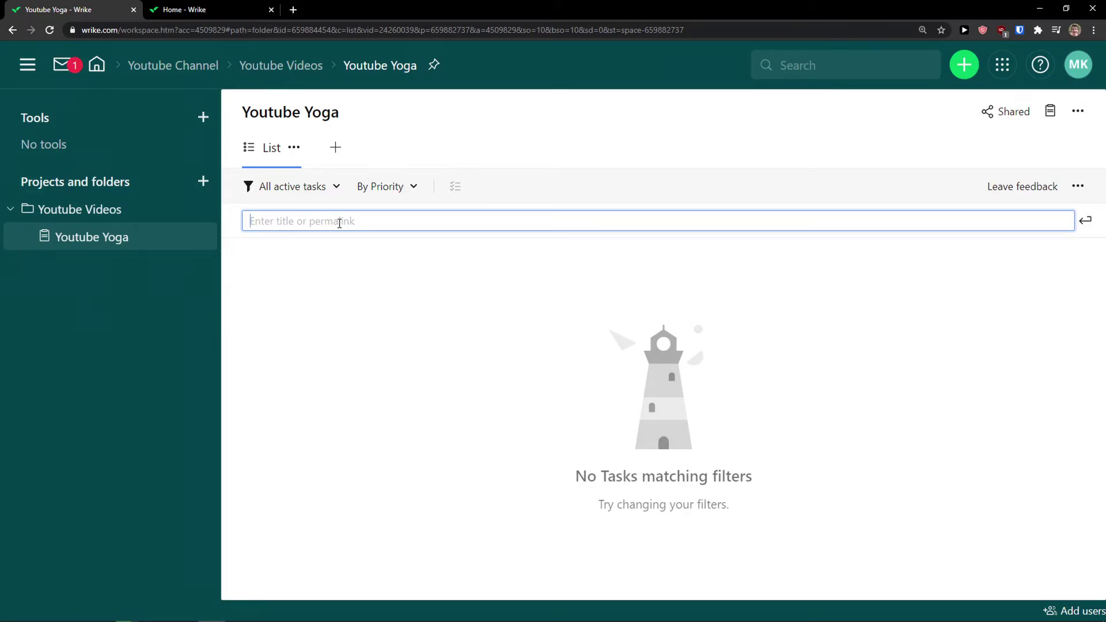
text(Youtube Script)
key(Return)
click(328, 286)
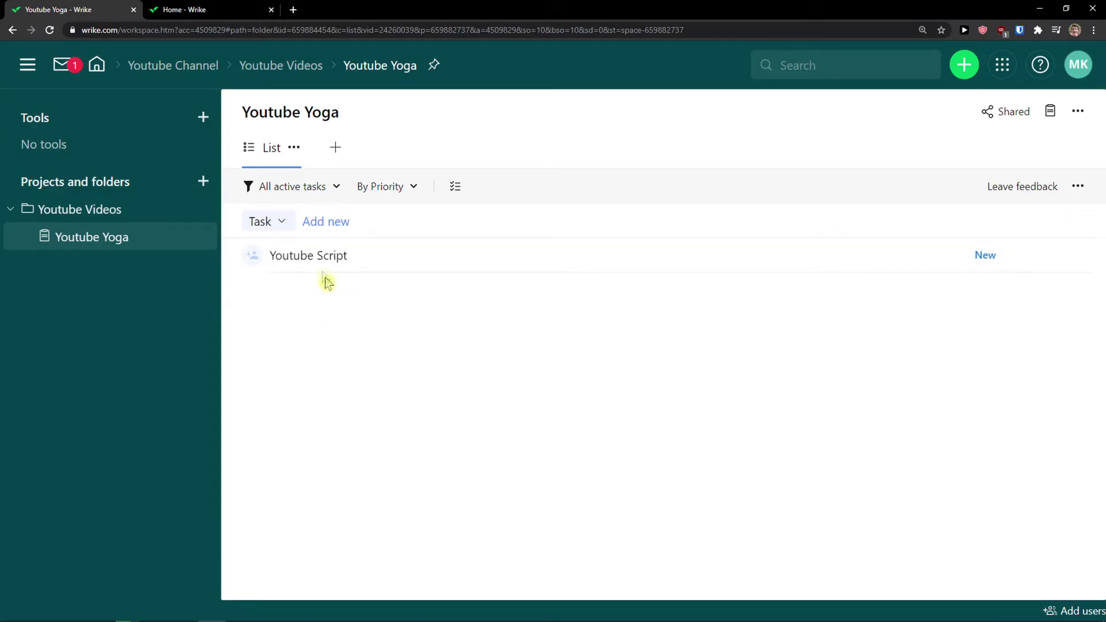
click(316, 260)
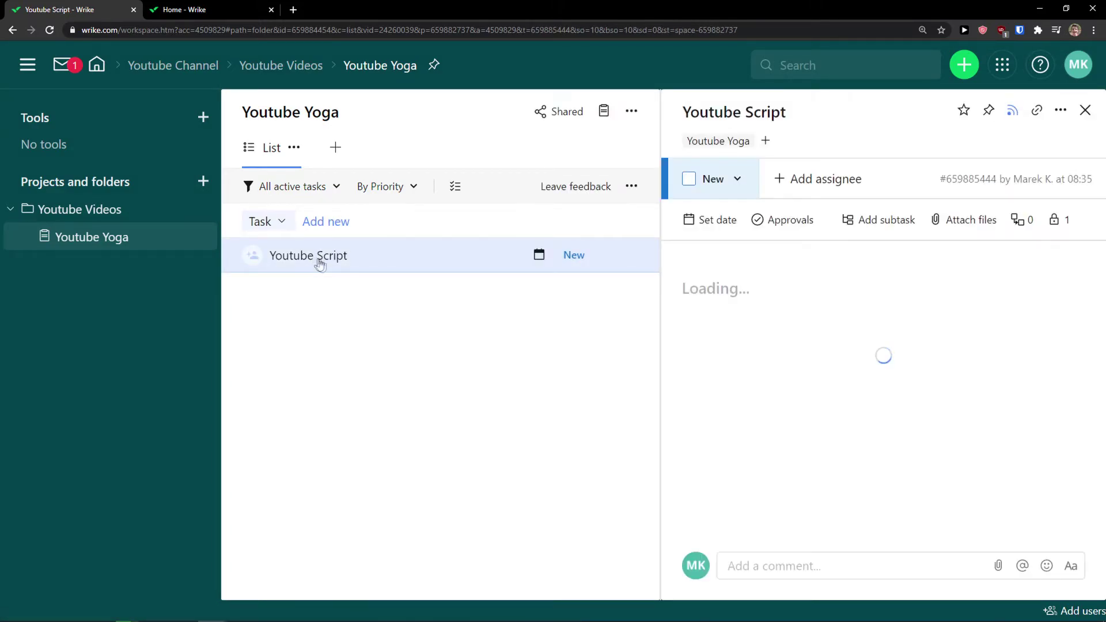
click(739, 183)
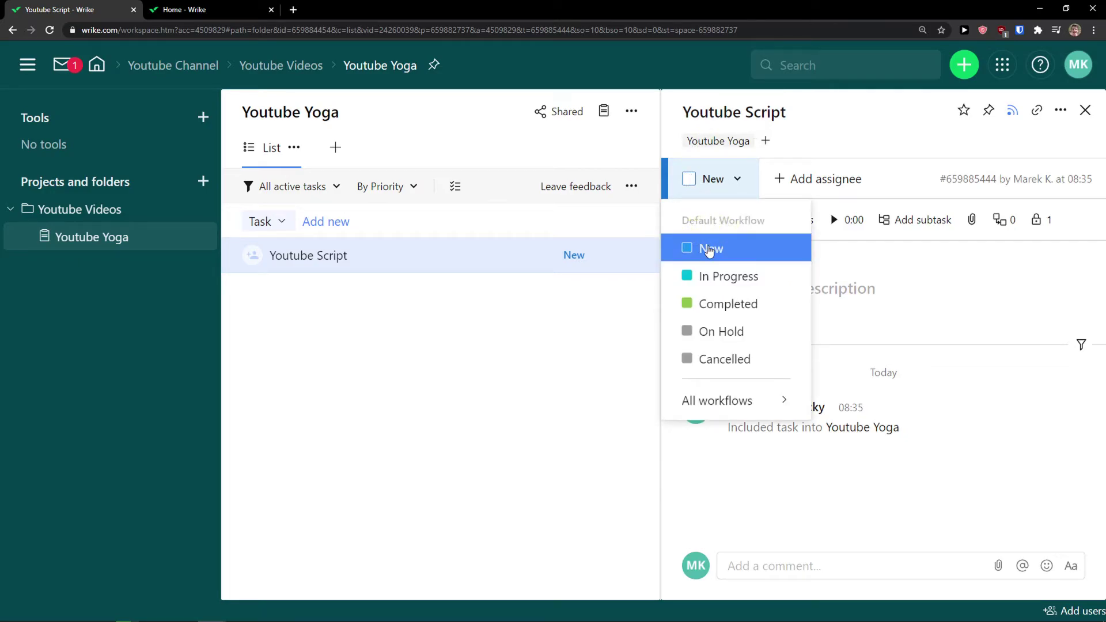
mouse_move(730, 416)
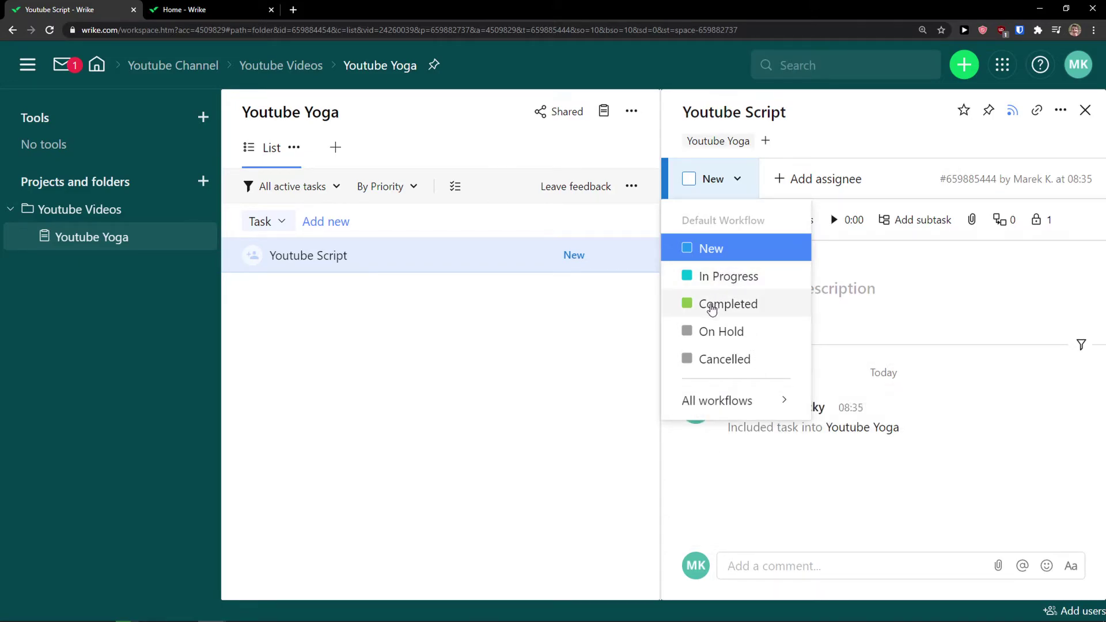
Set Youtube Script to In Progress and assign it to the project owner
click(714, 277)
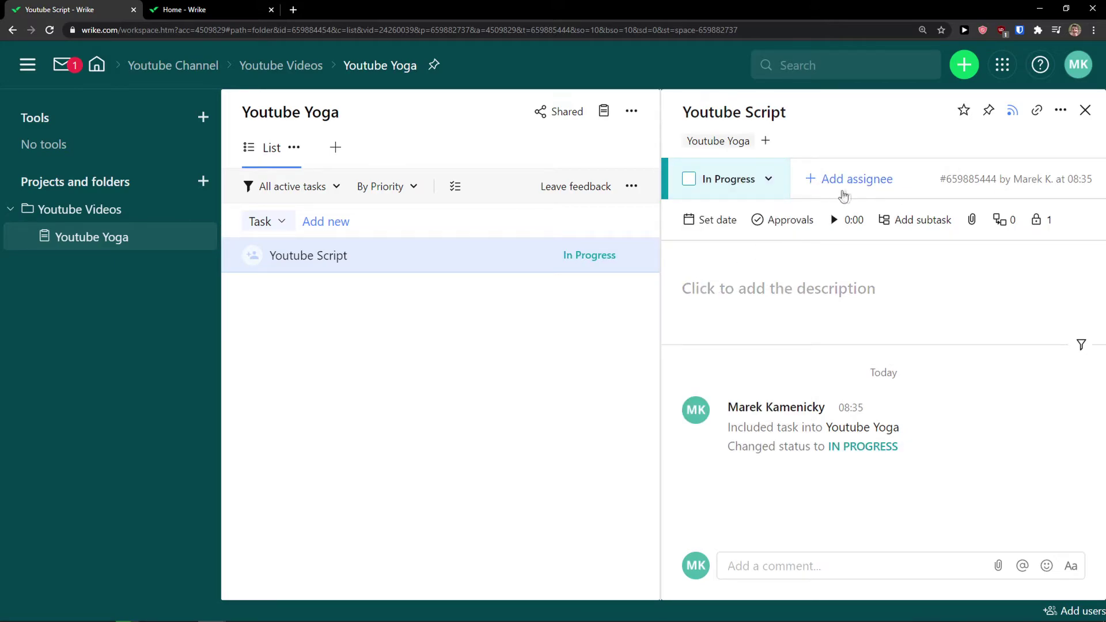
click(826, 183)
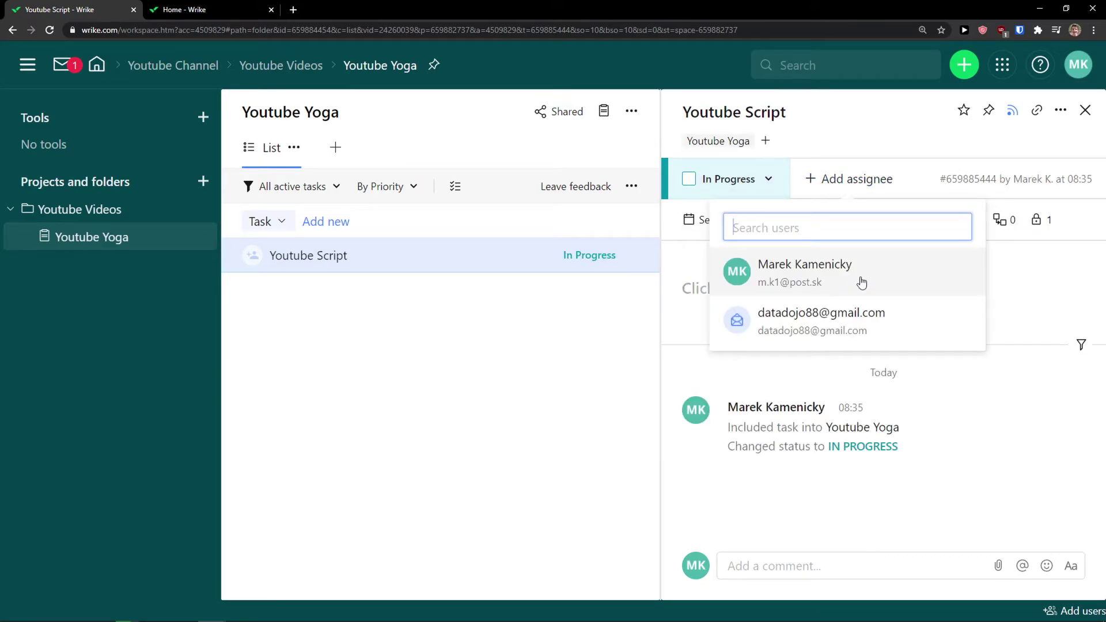
click(818, 284)
Schedule the task for 18 March with a one-day duration
click(719, 223)
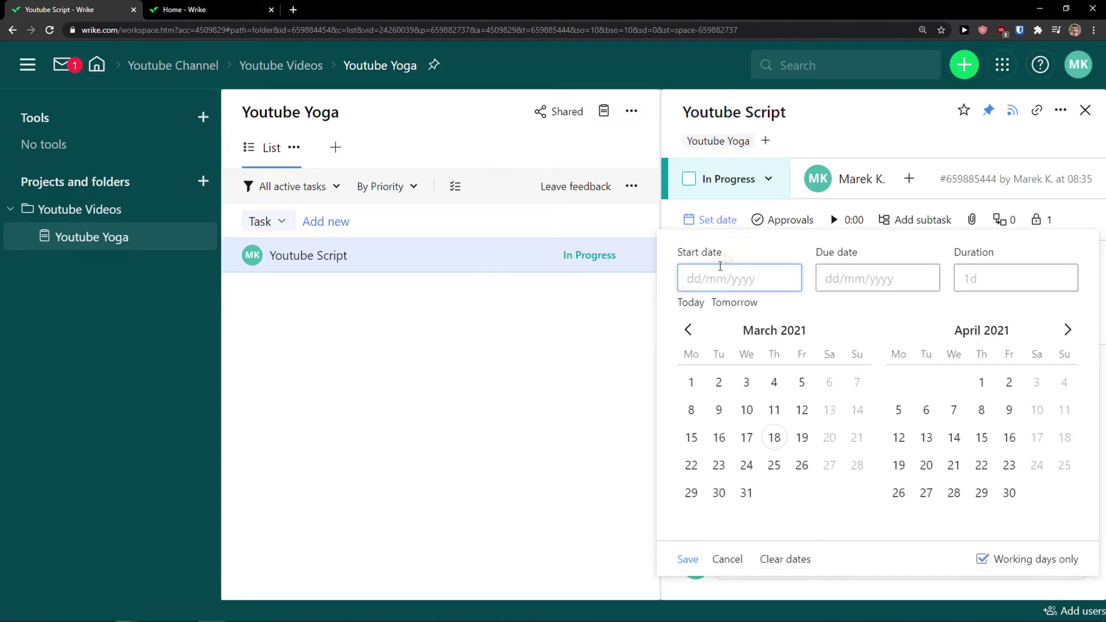
click(774, 439)
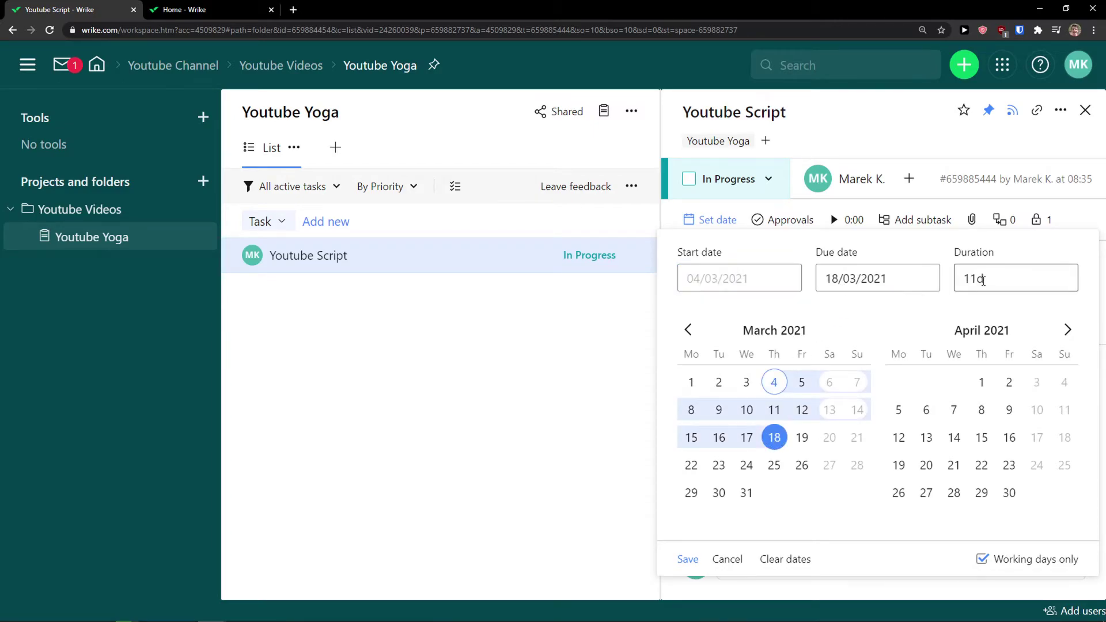
click(774, 438)
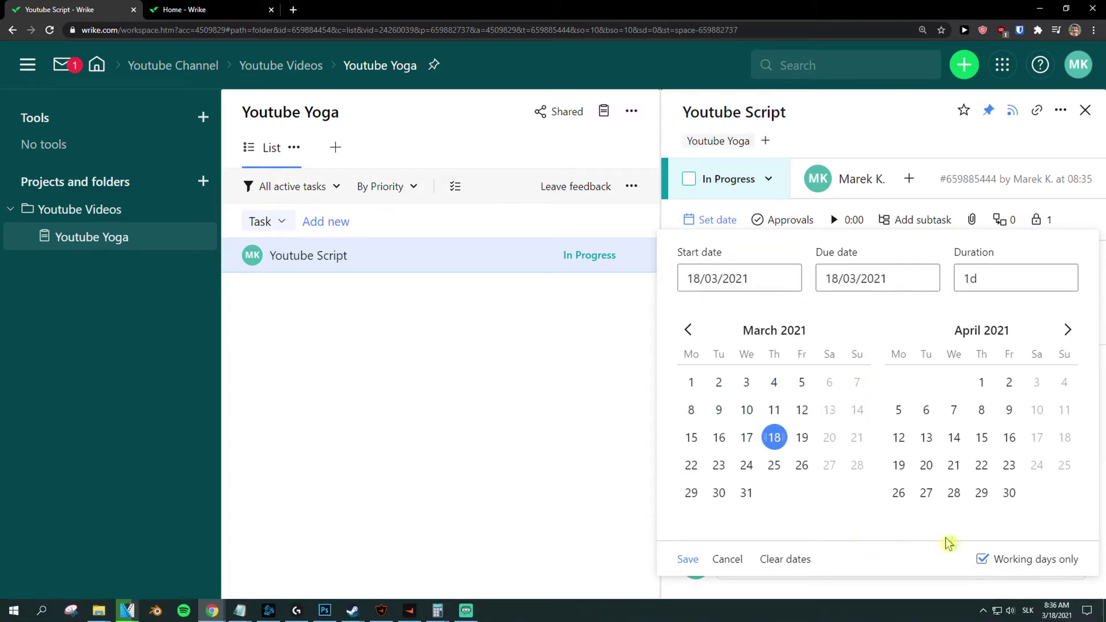
click(683, 560)
mouse_move(696, 570)
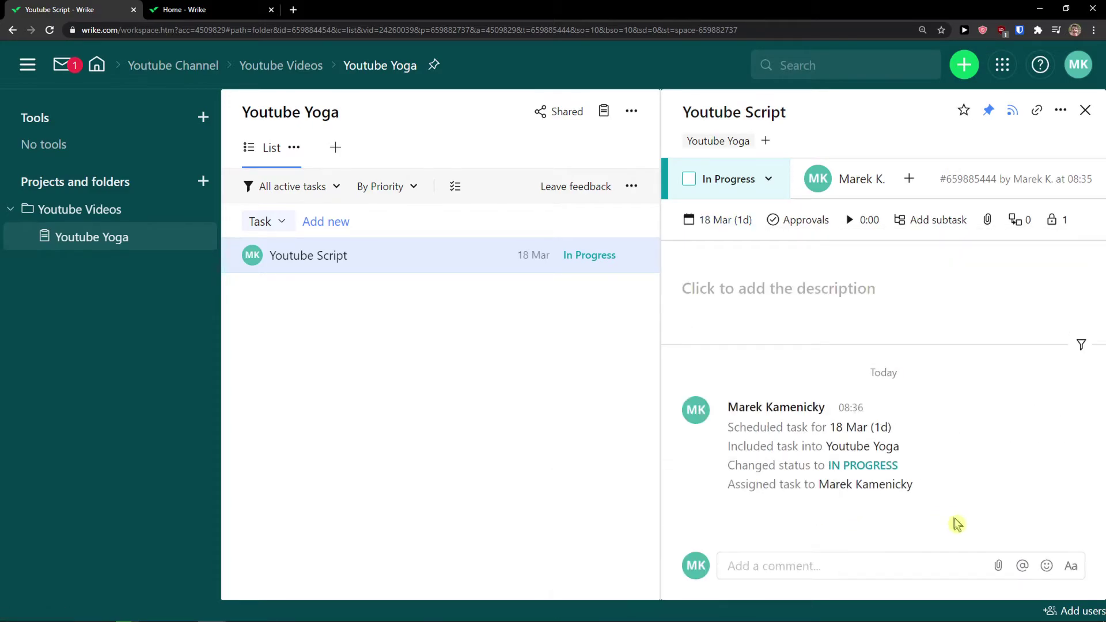
click(776, 219)
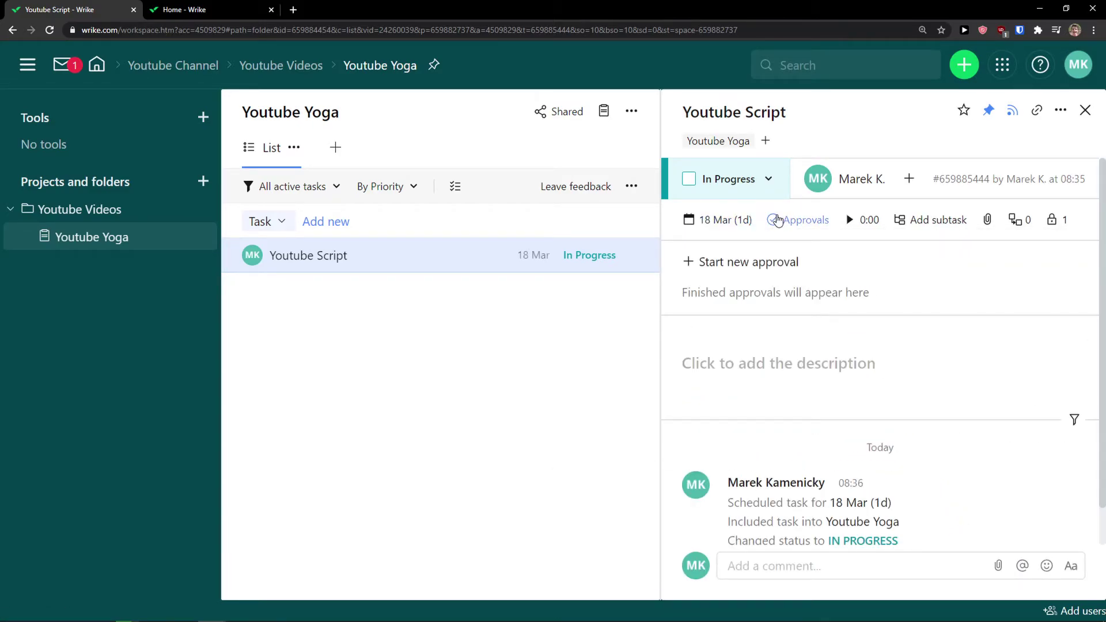
Add a Share ideas subtask to Youtube Script
click(776, 221)
click(783, 225)
click(832, 221)
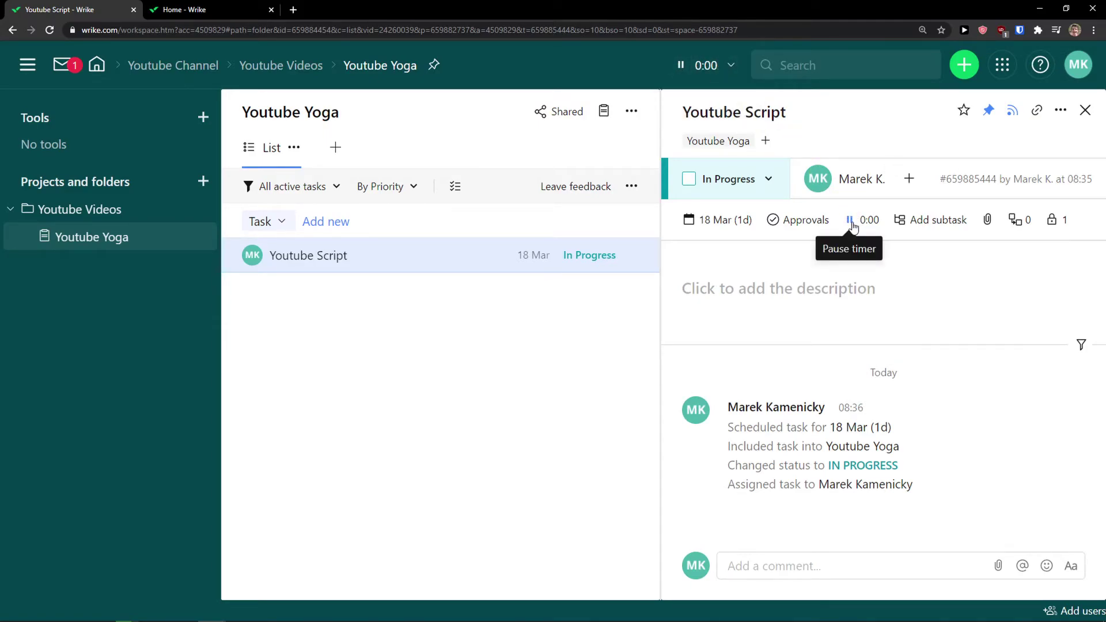
click(932, 225)
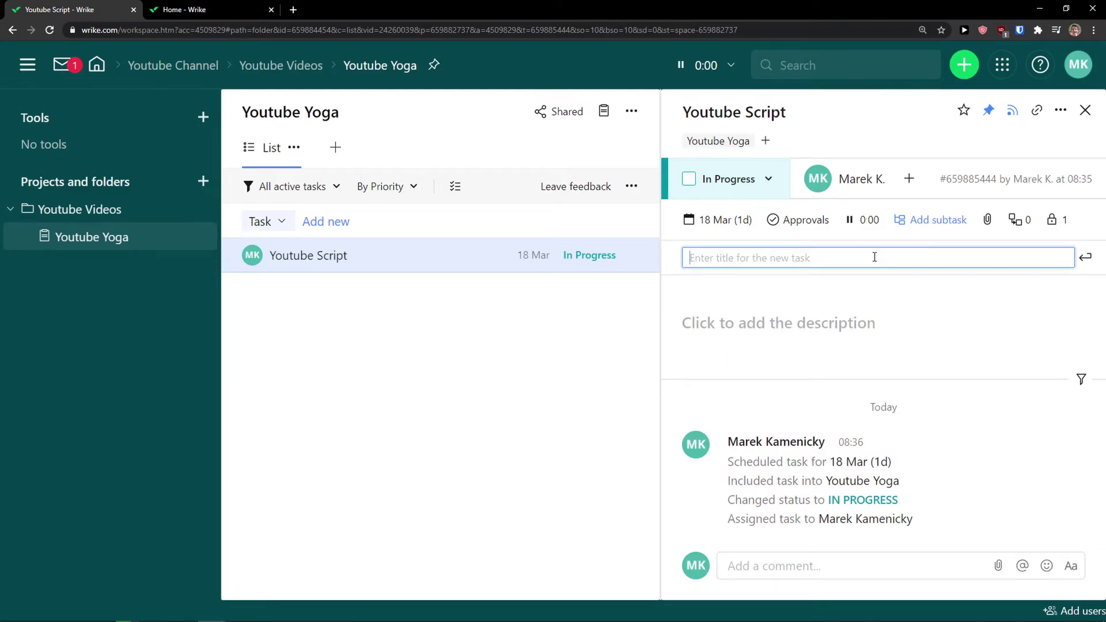
text(Share ideas)
key(Return)
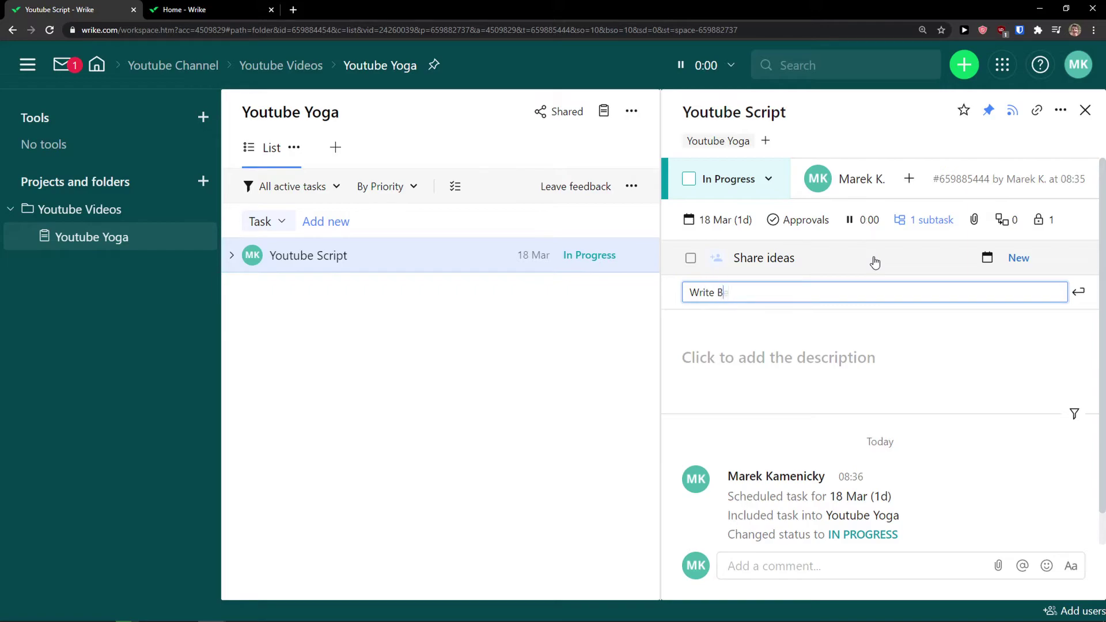
Add a Write Beginning of Script subtask and open the task's sharing settings
text(ipt)
key(Return)
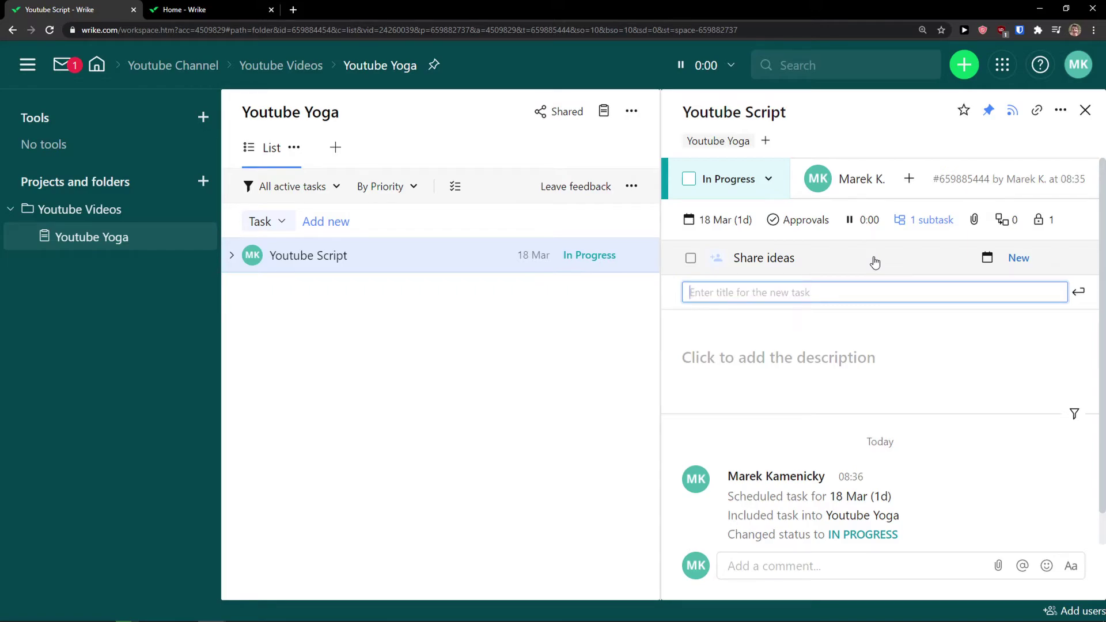
click(978, 221)
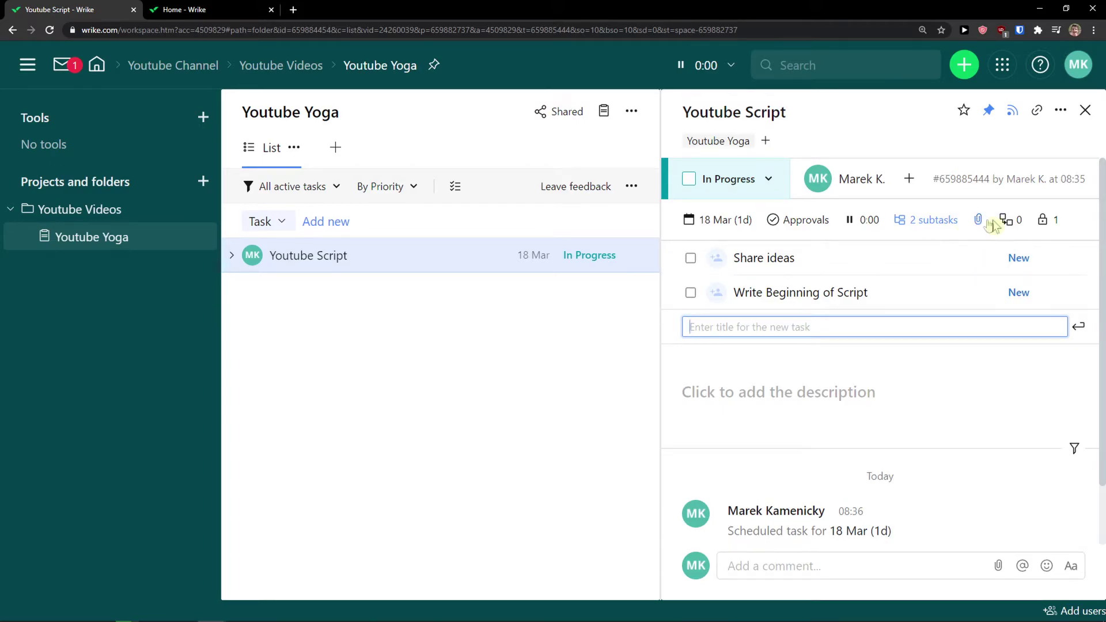
click(1047, 222)
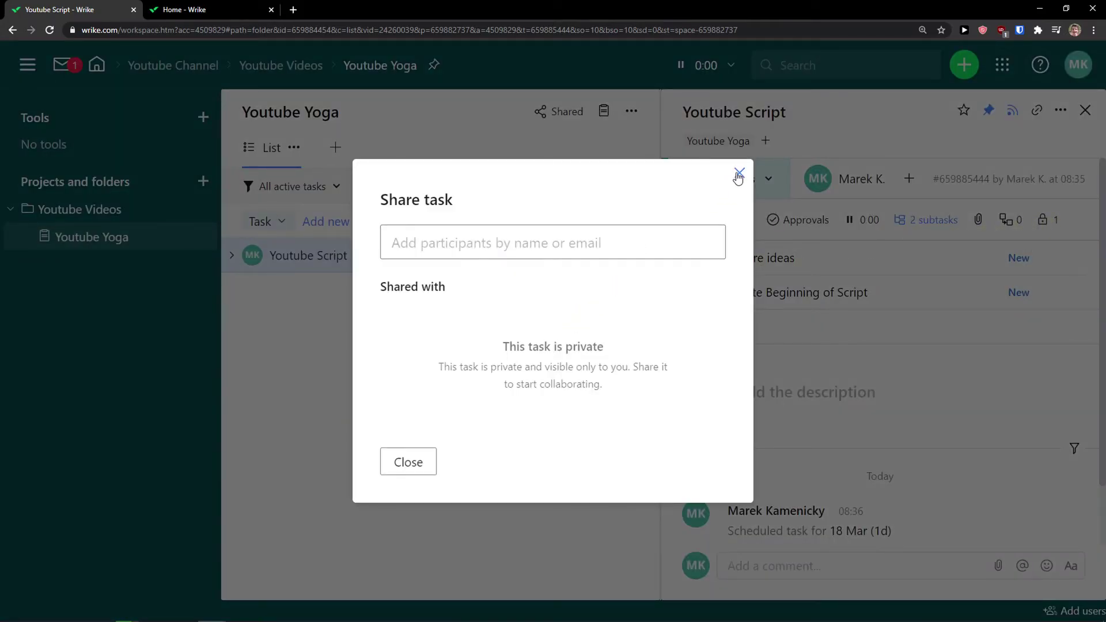
Close the Share task dialog and the Youtube Script details panel
click(738, 174)
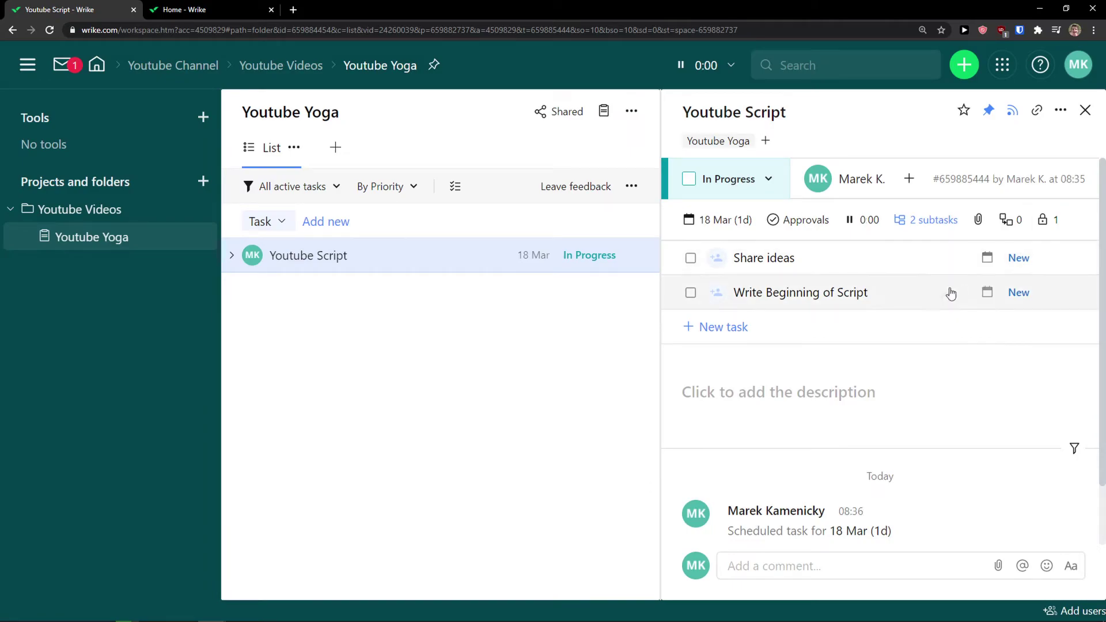
scroll(795, 366, down, 1)
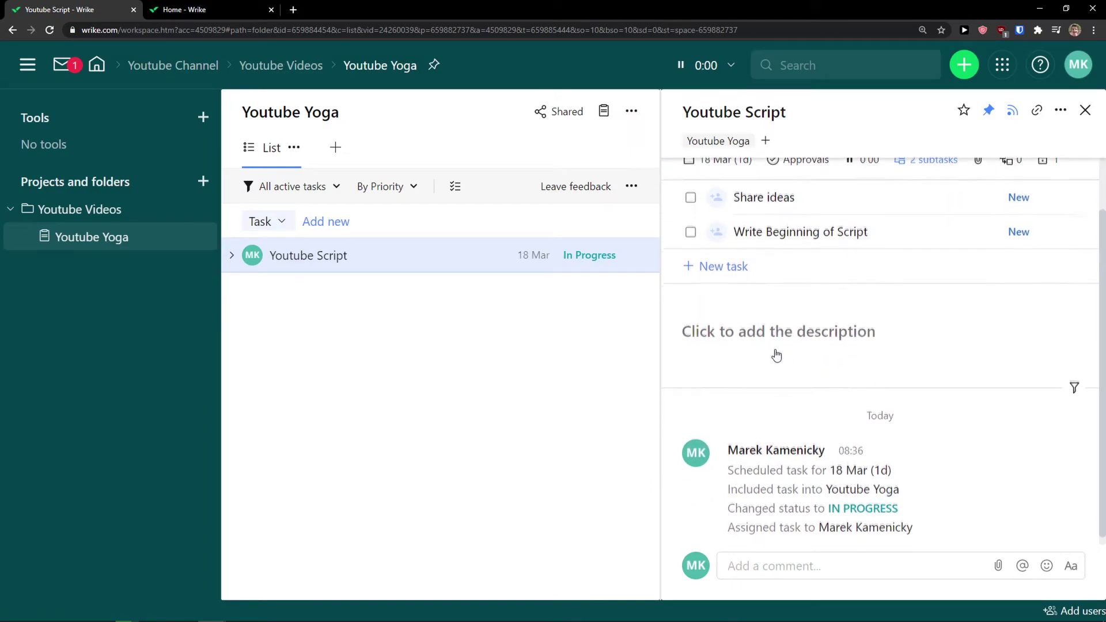
scroll(771, 357, up, 1)
scroll(778, 427, down, 1)
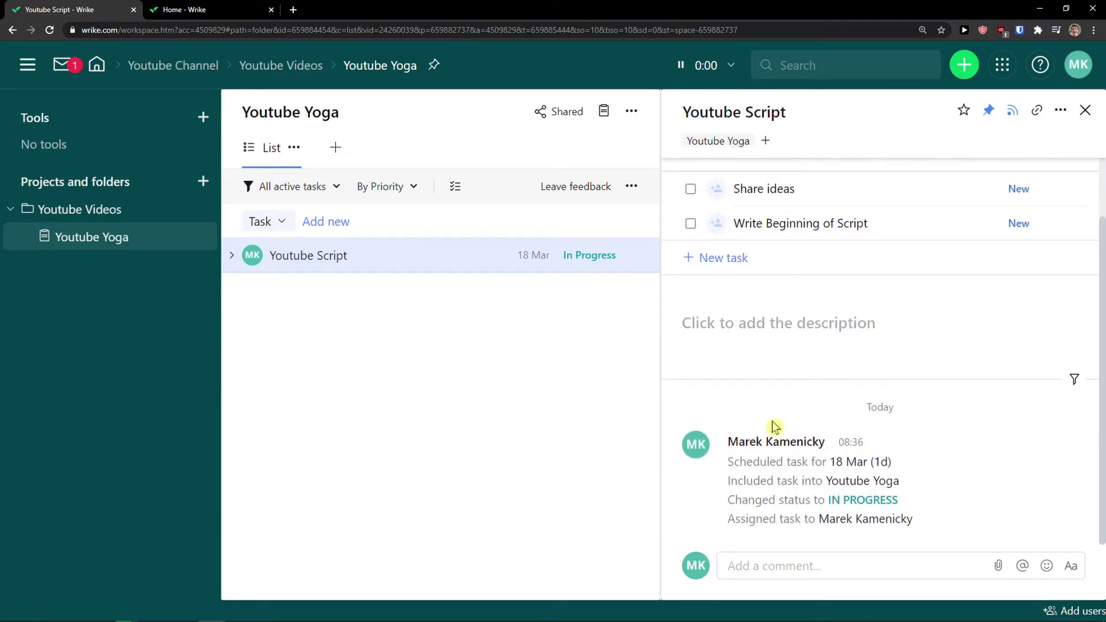
click(815, 567)
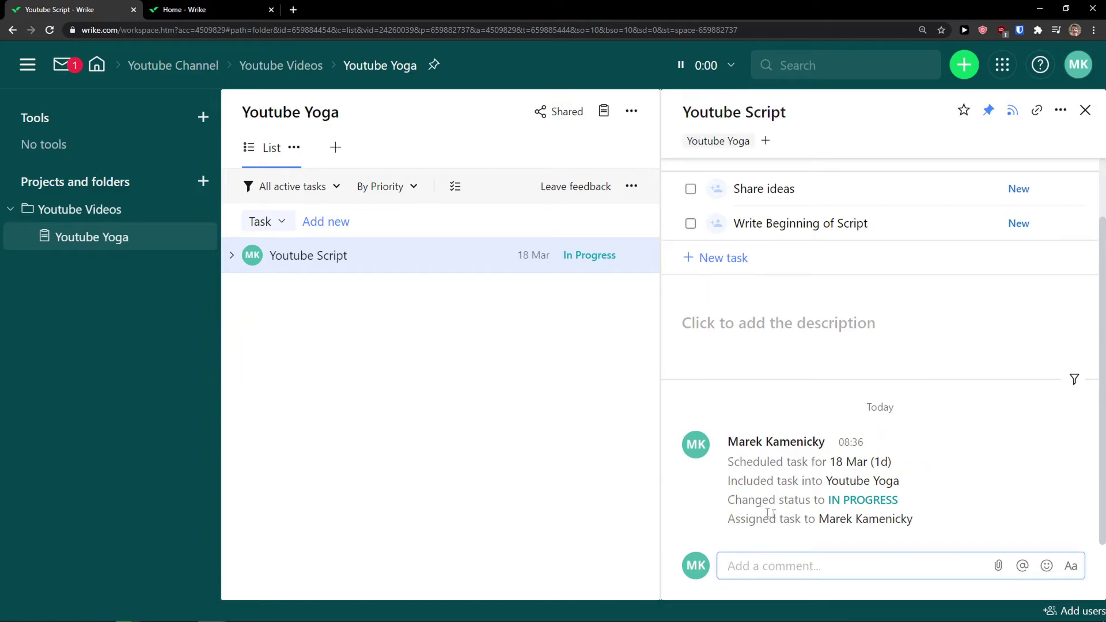
scroll(826, 516, up, 1)
scroll(783, 437, down, 1)
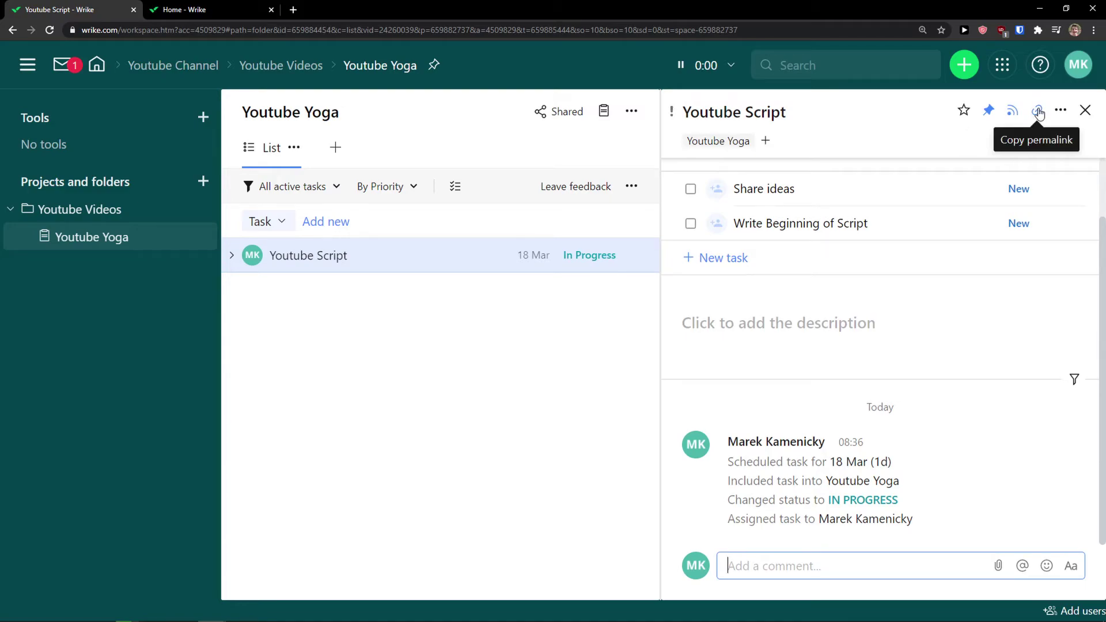
click(1061, 112)
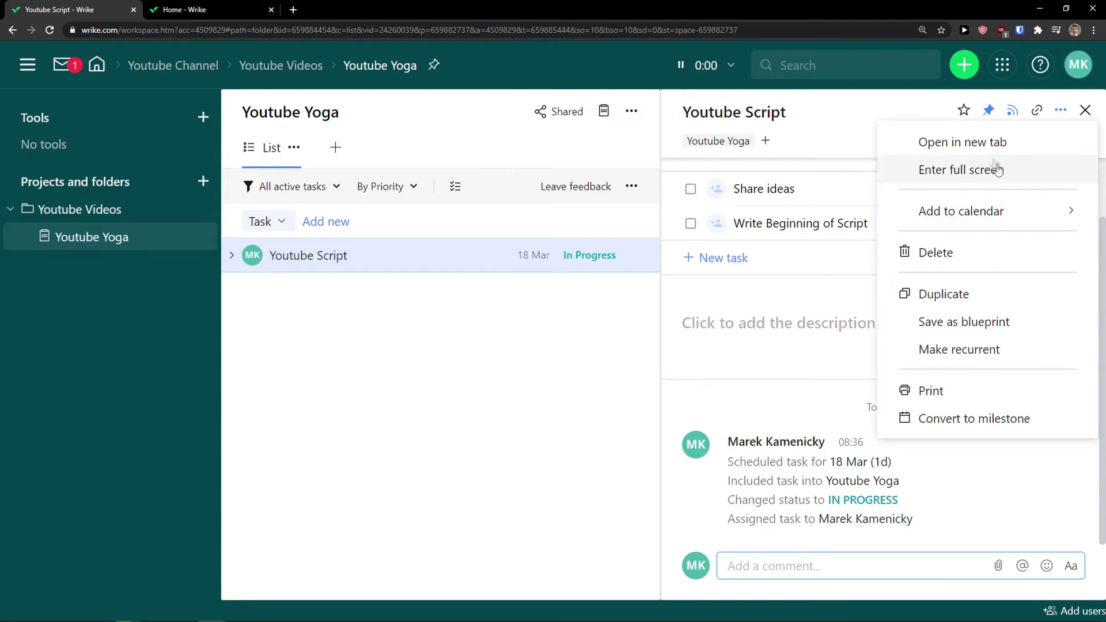
click(1085, 113)
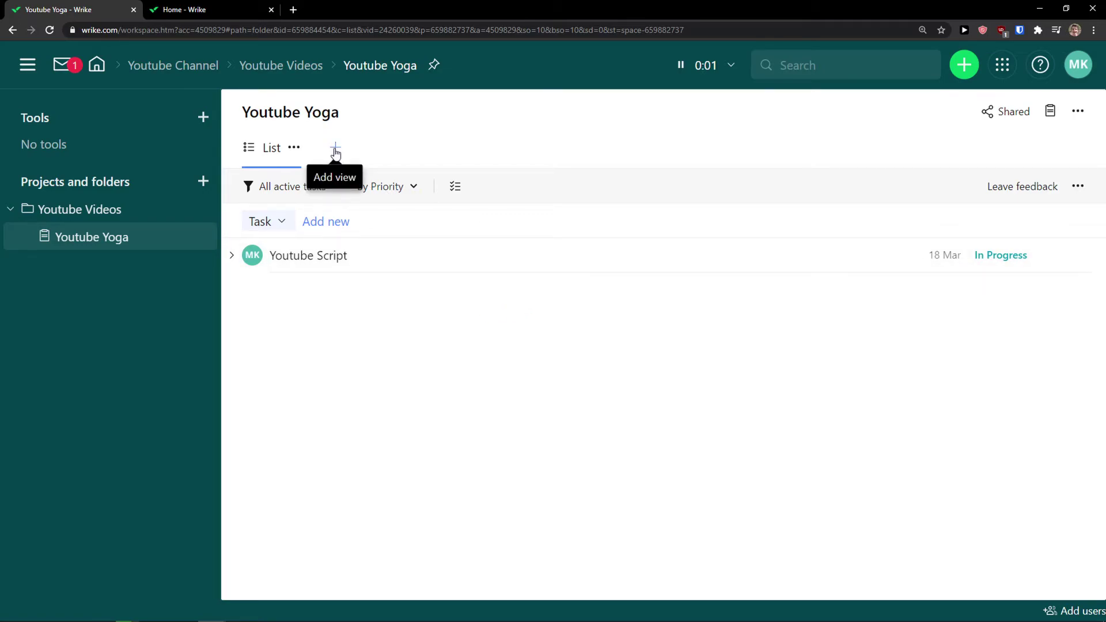
Add Board, Table, Gantt Chart, Timelog and Analytics views, then show the Board
click(335, 150)
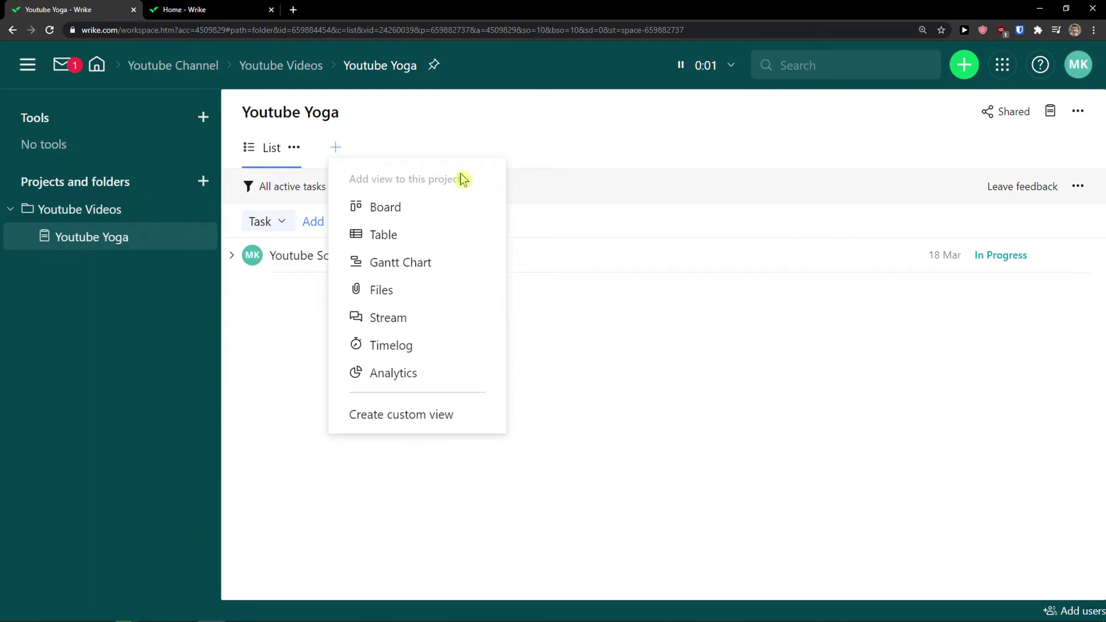
click(442, 217)
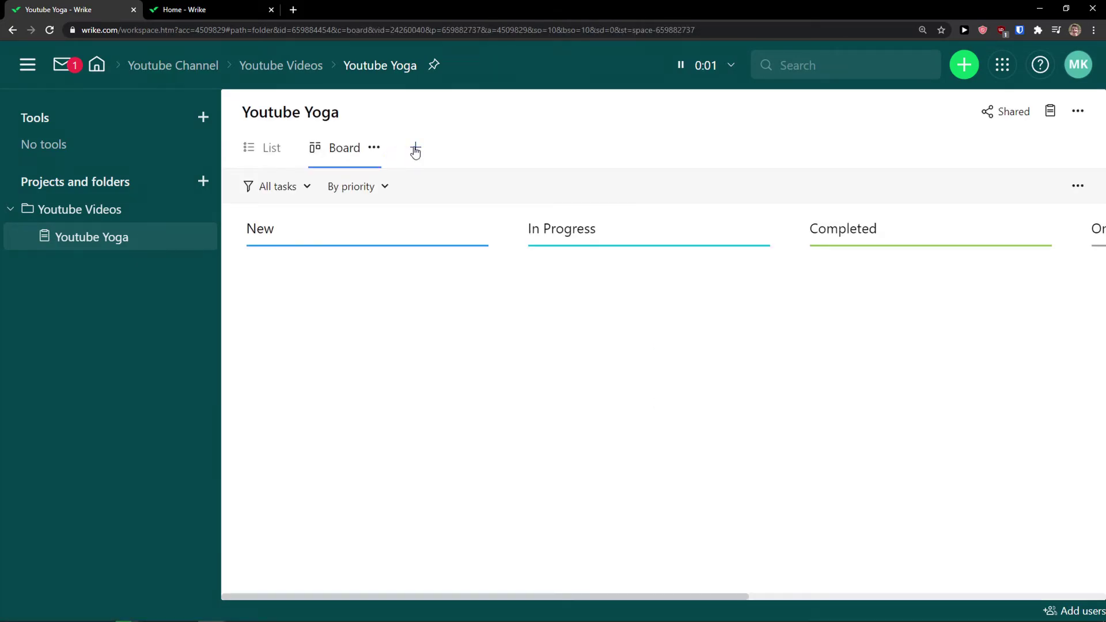
click(415, 148)
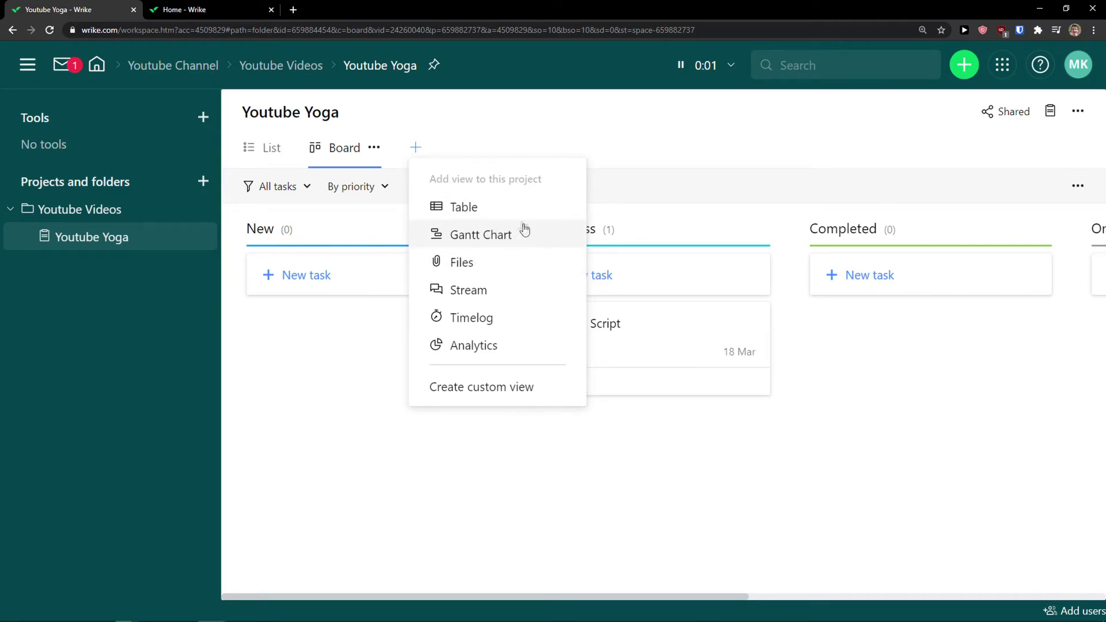
click(511, 210)
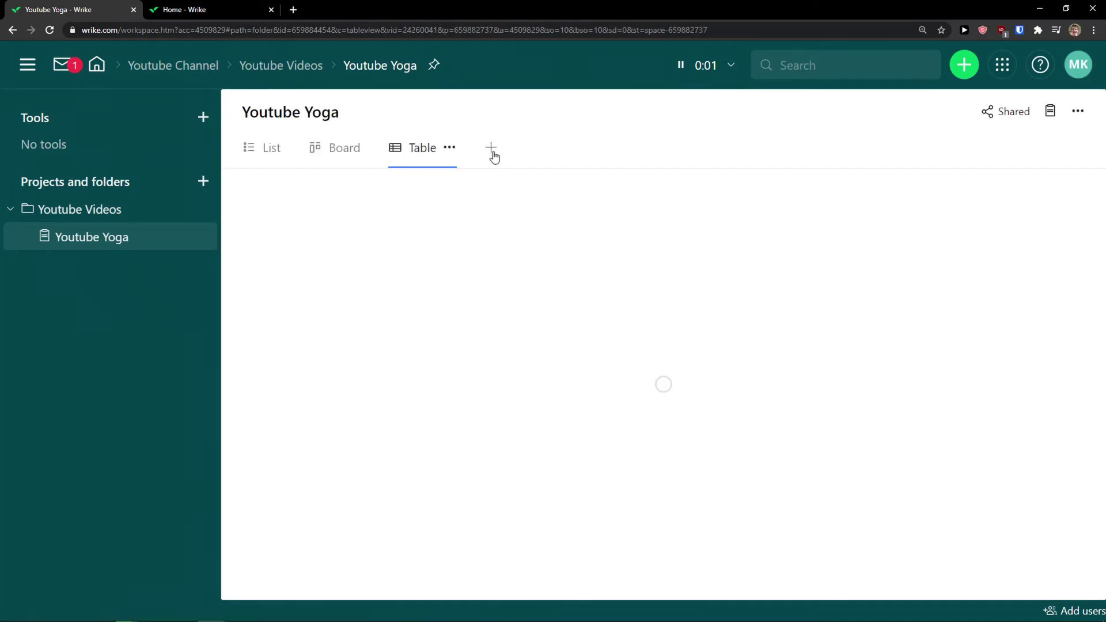
click(489, 154)
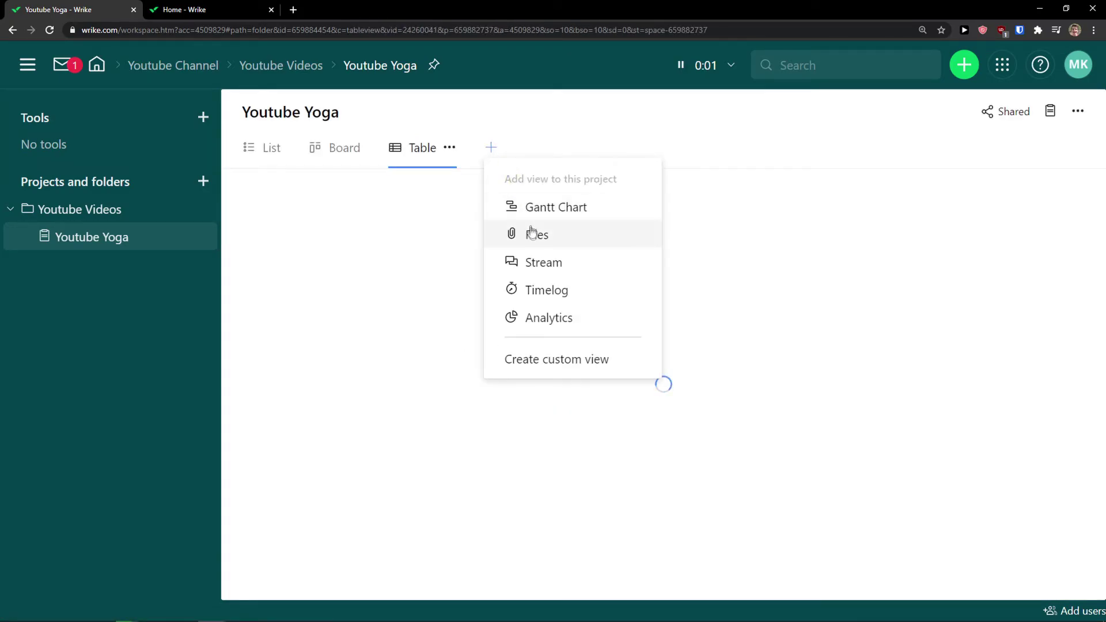
click(568, 210)
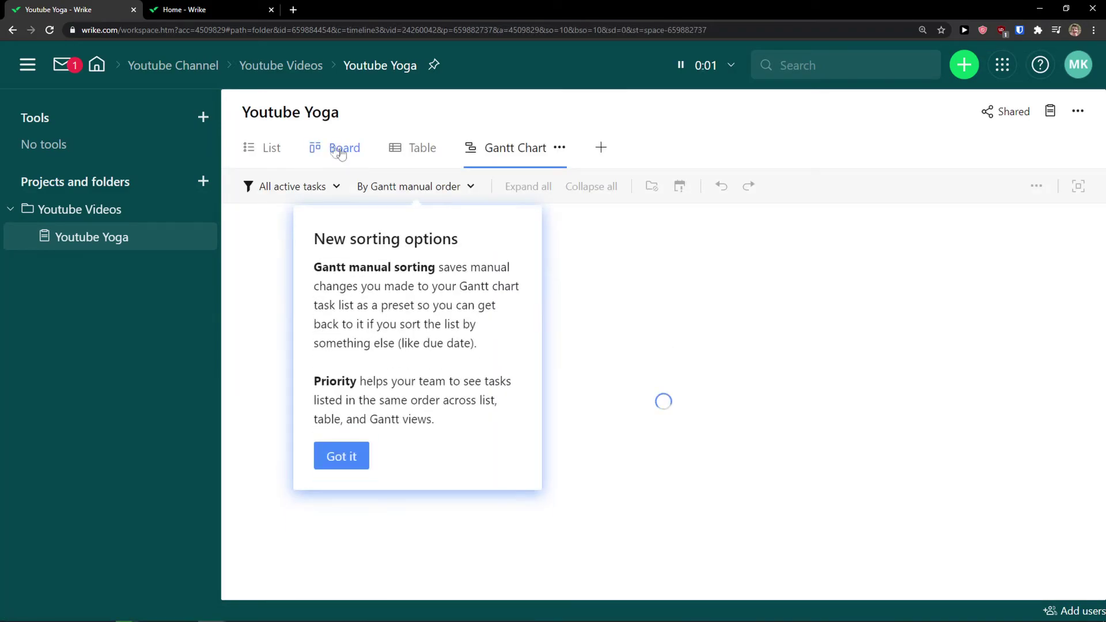
click(341, 455)
click(601, 151)
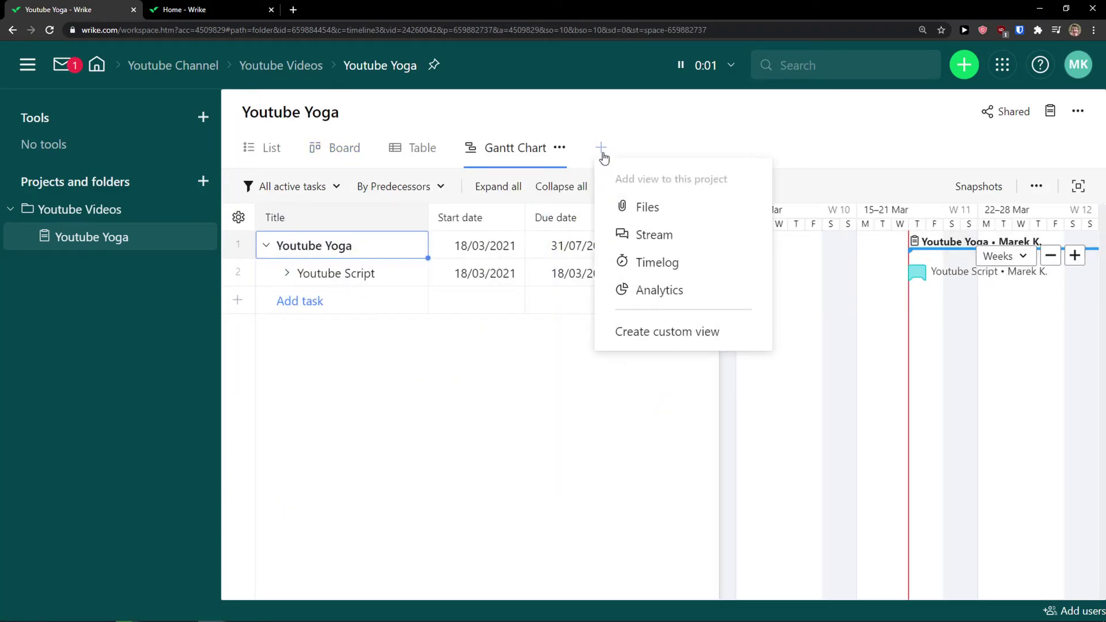
click(679, 260)
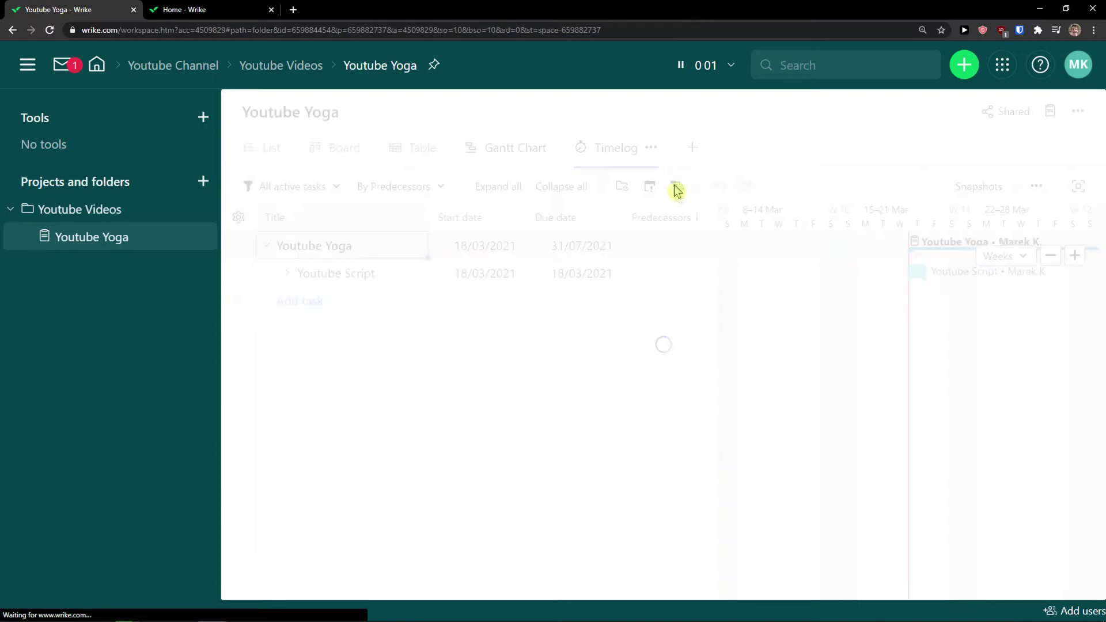
click(692, 148)
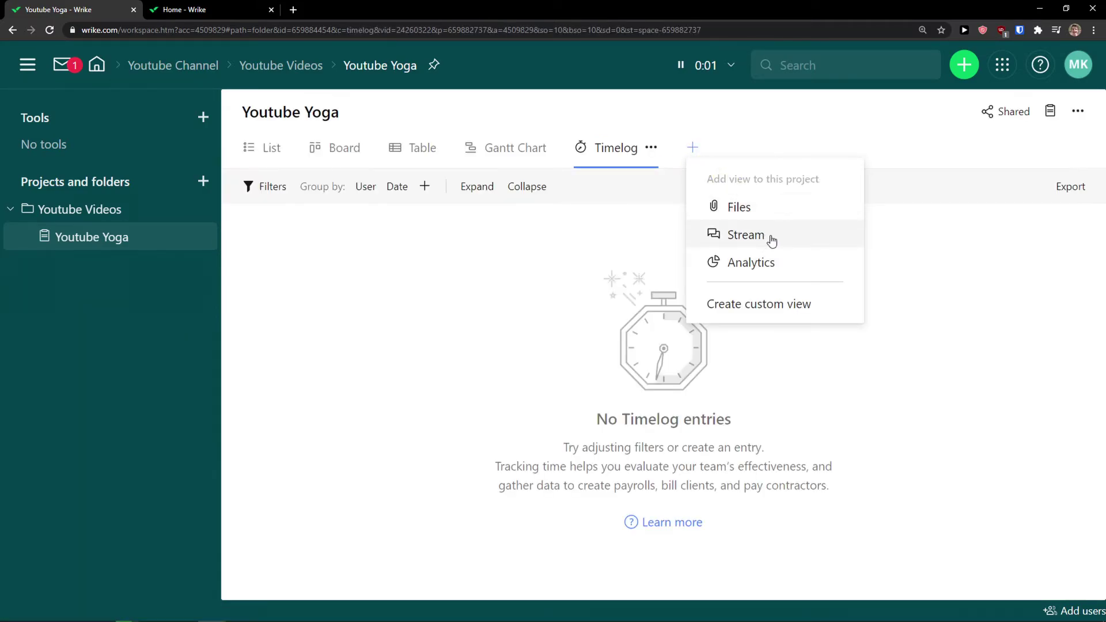
click(752, 266)
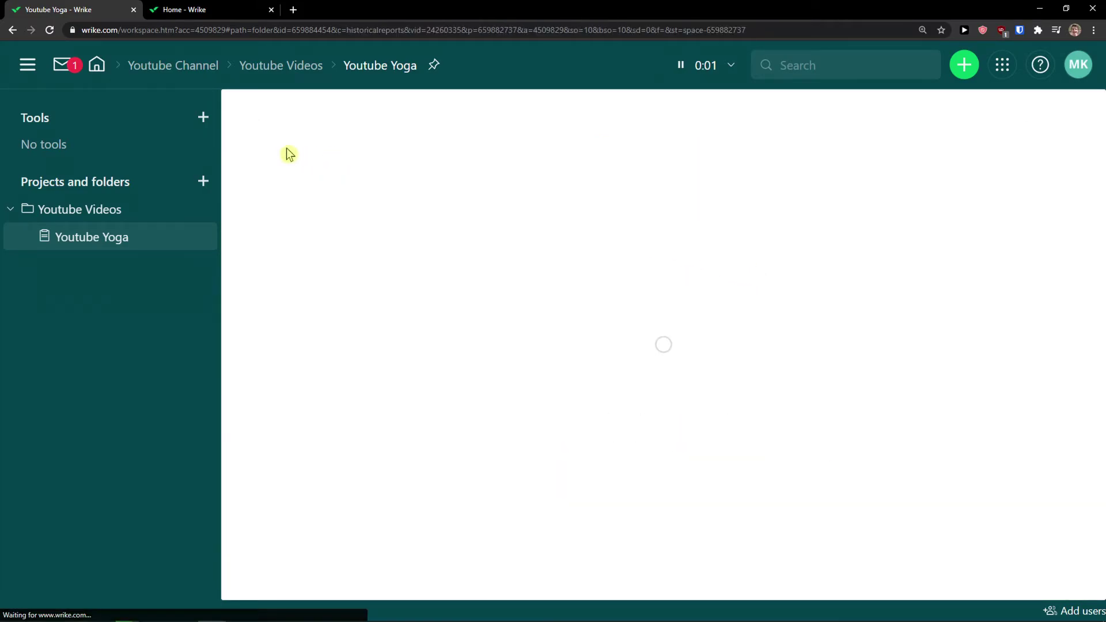
click(338, 149)
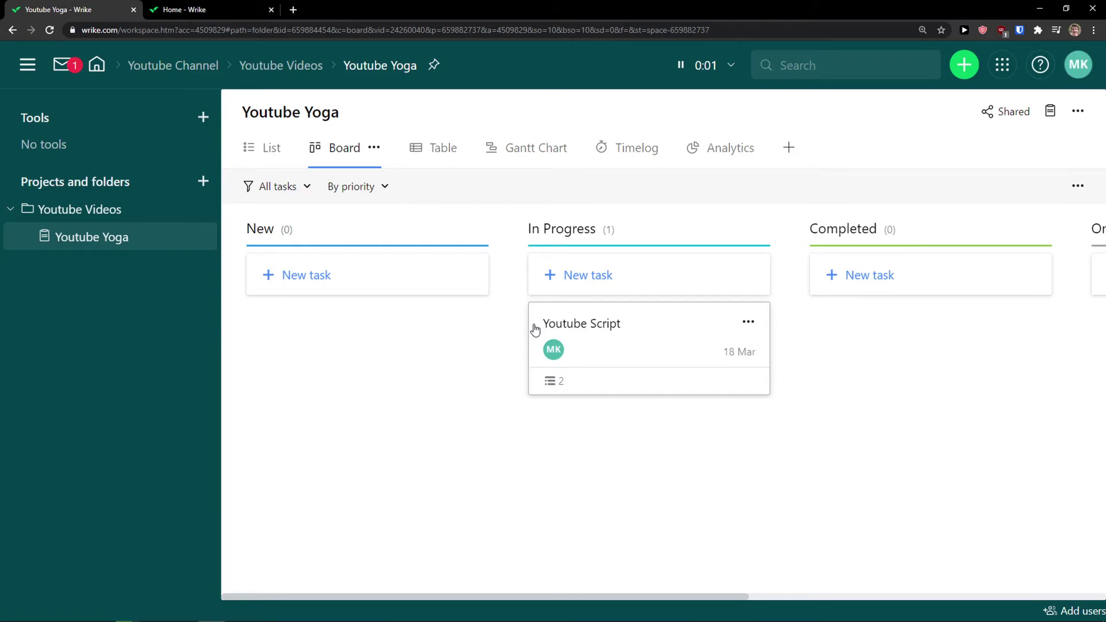
Add a Record Video task in the Board's New column
drag(634, 341, 631, 331)
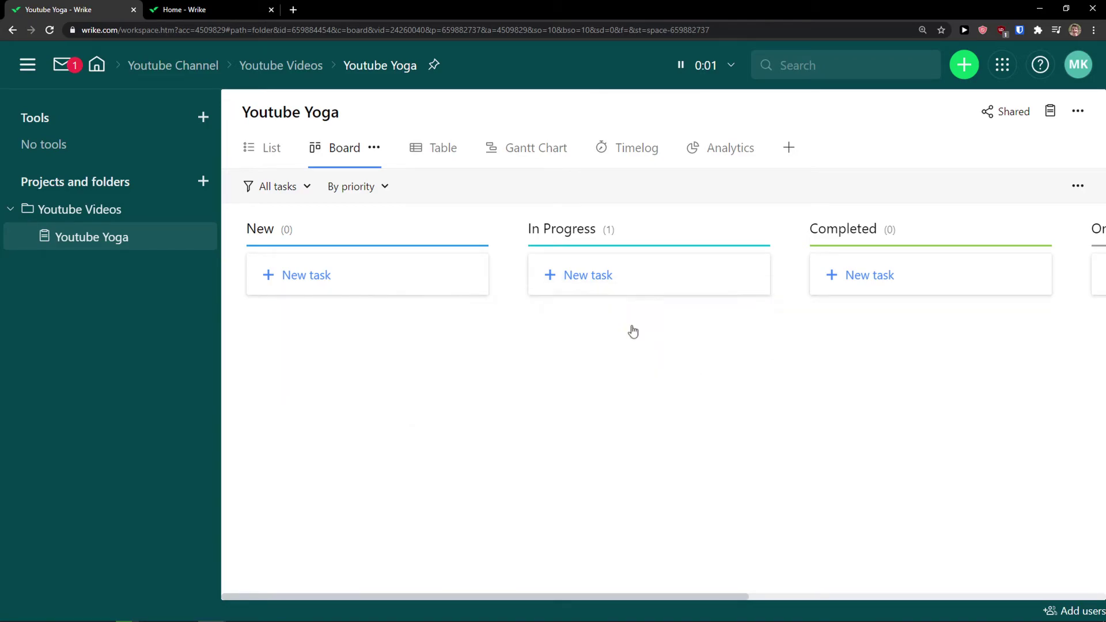
click(358, 286)
text(New t)
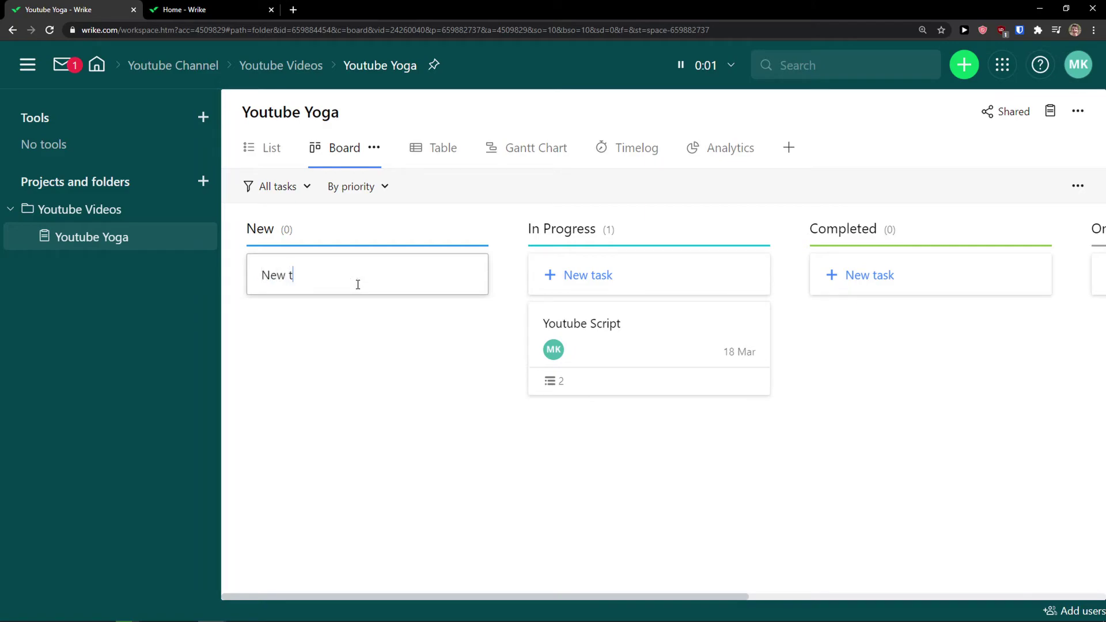
key(BackSpace)
key(BackSpace)
text(YouRecord Video)
key(Return)
Move Record Video to Completed and switch to the Table view
drag(345, 323, 343, 318)
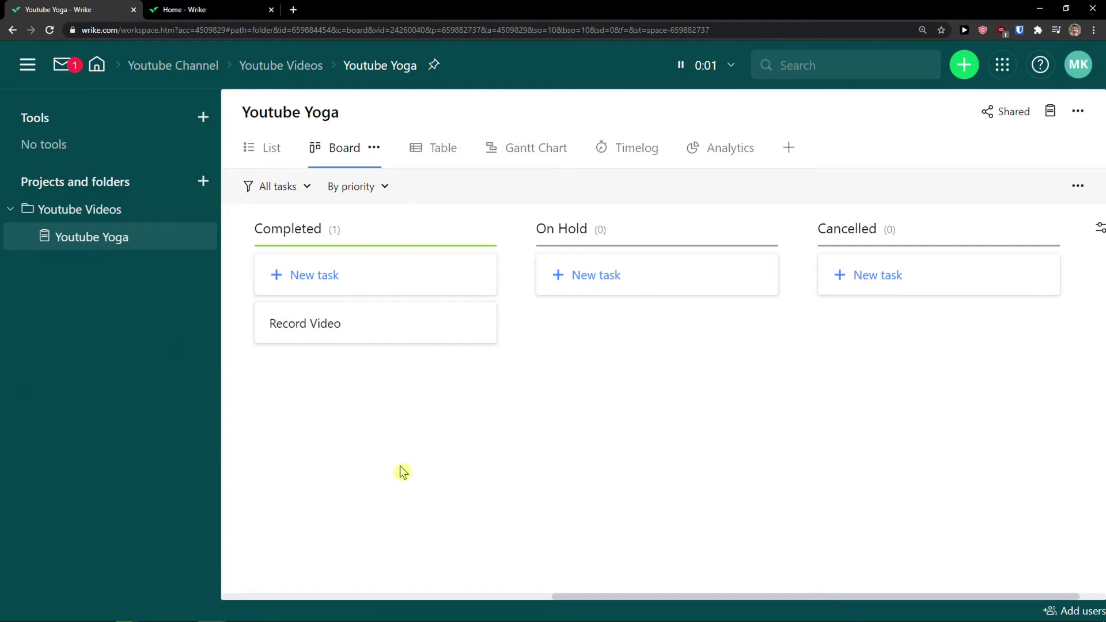
drag(573, 600, 499, 585)
click(439, 151)
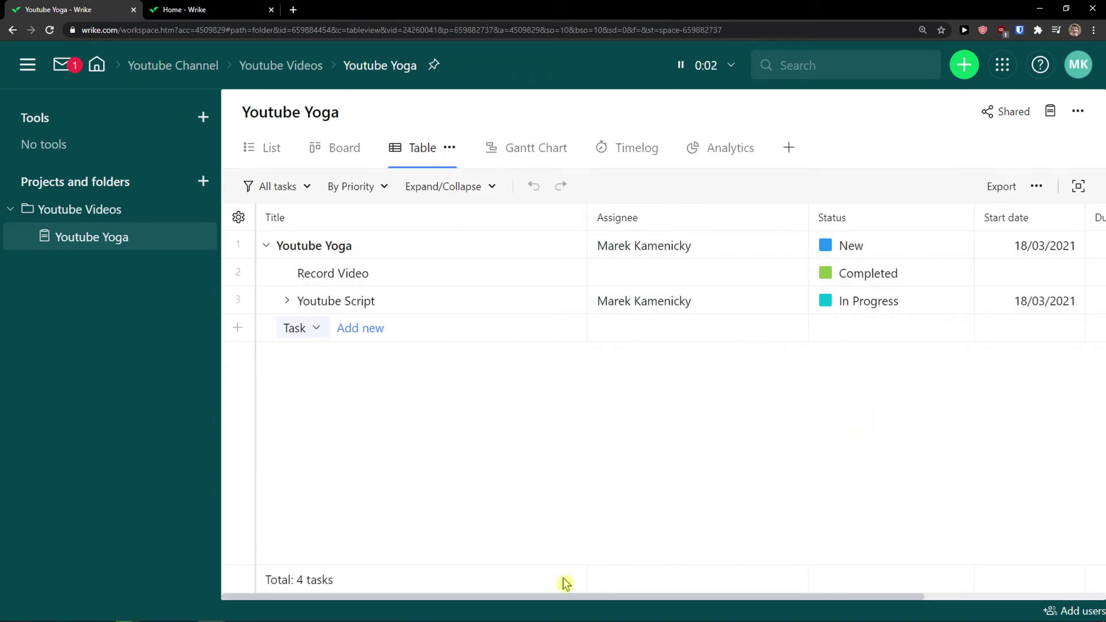
Add an Importance column to the Youtube Yoga table
drag(543, 599, 835, 582)
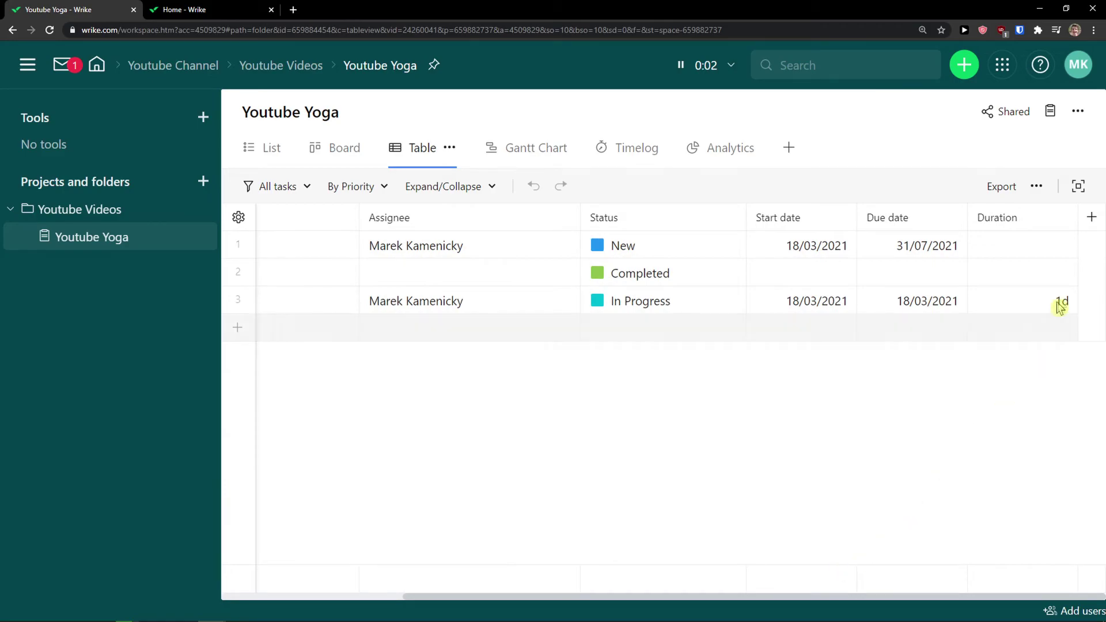
click(1093, 217)
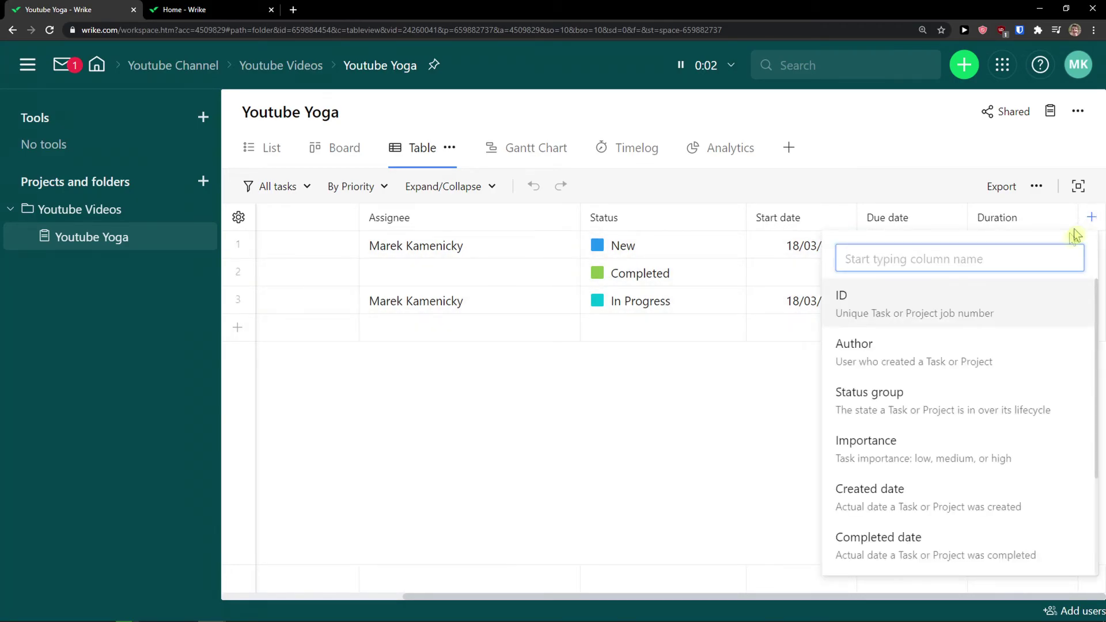
scroll(987, 322, down, 3)
scroll(982, 395, up, 3)
scroll(941, 356, down, 1)
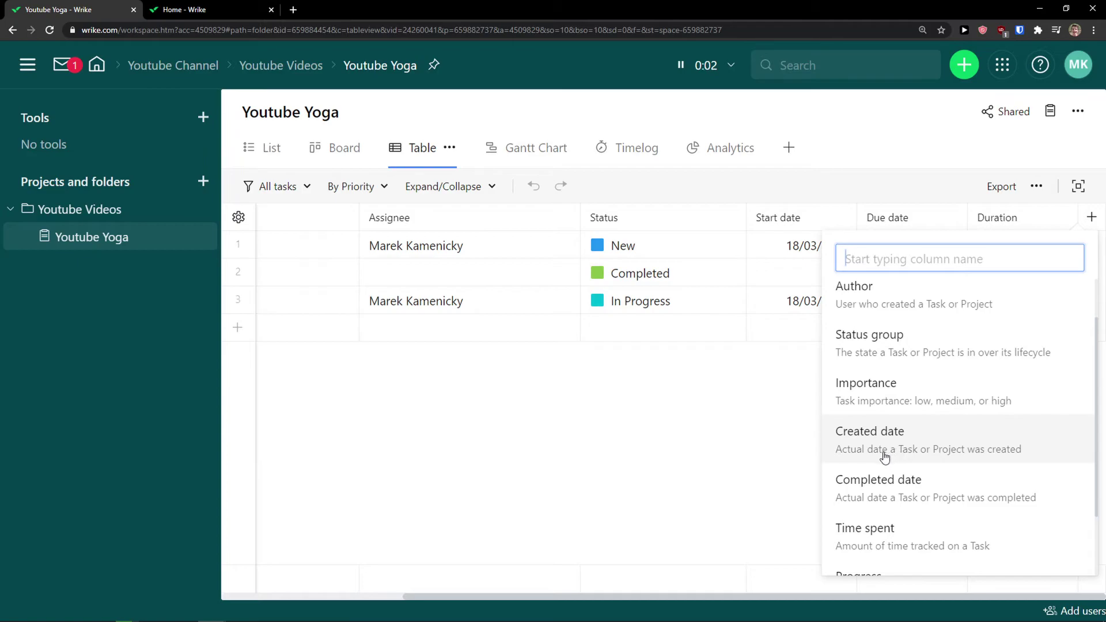
scroll(885, 456, down, 2)
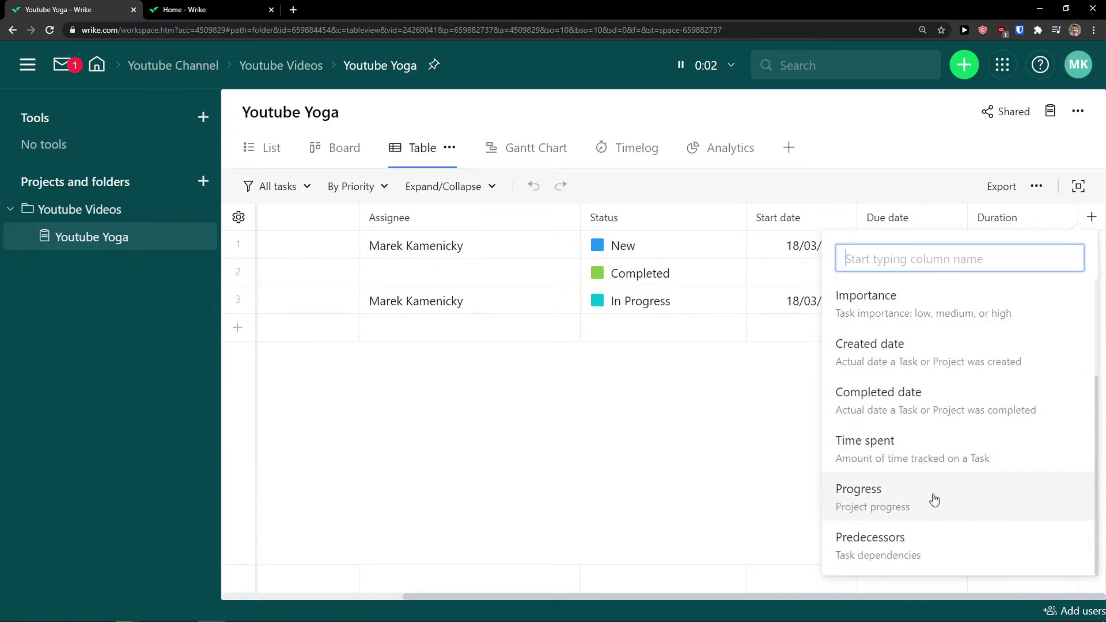
scroll(931, 403, up, 1)
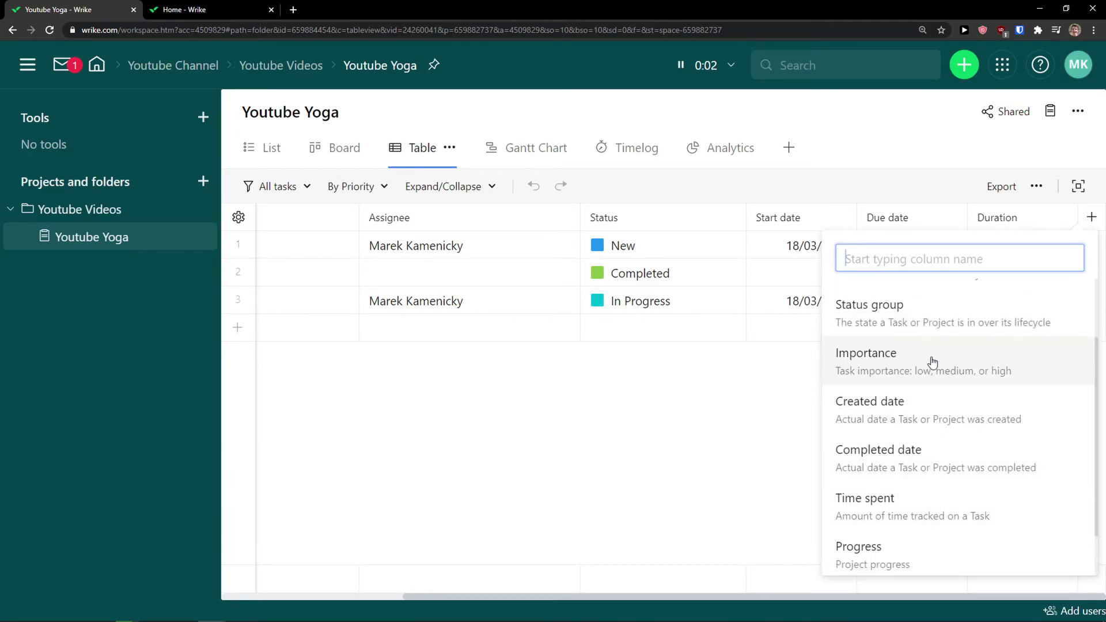
click(931, 359)
Set Record Video's importance to Normal
drag(811, 597, 891, 597)
click(1065, 274)
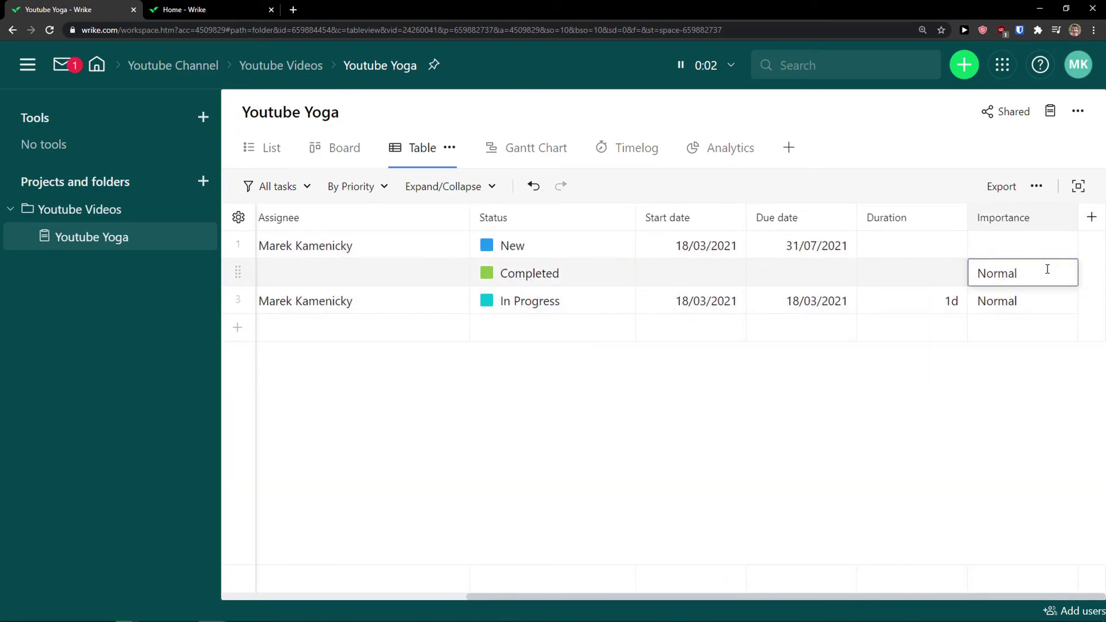
click(1047, 269)
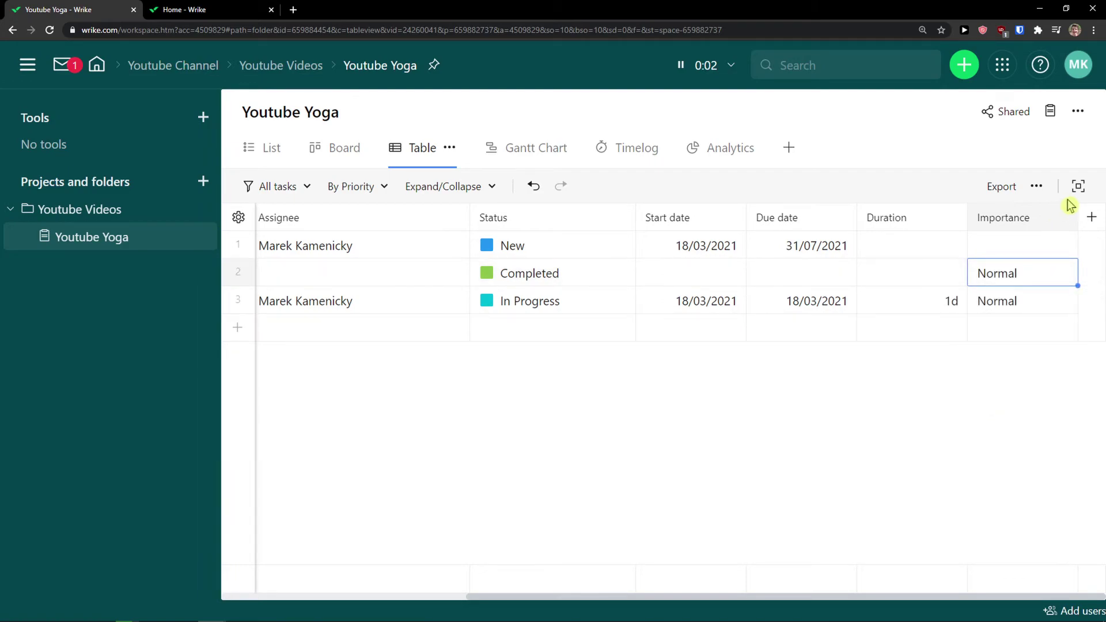
Add a Progress column beside Importance and collapse the Youtube Yoga project row
click(1090, 218)
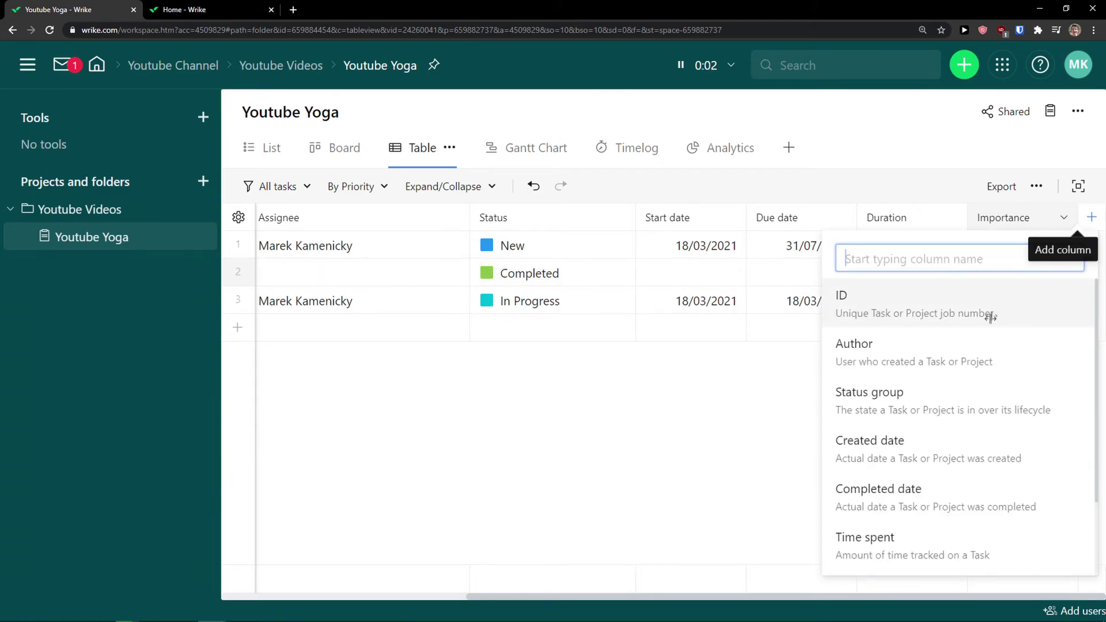
scroll(969, 348, down, 2)
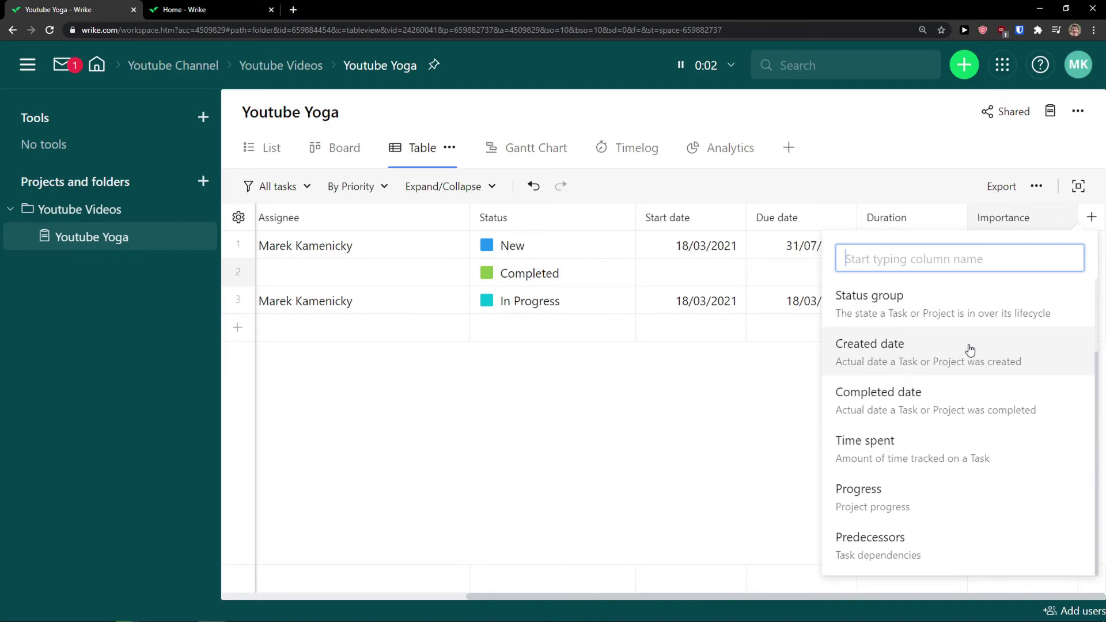
click(914, 506)
drag(885, 596, 924, 597)
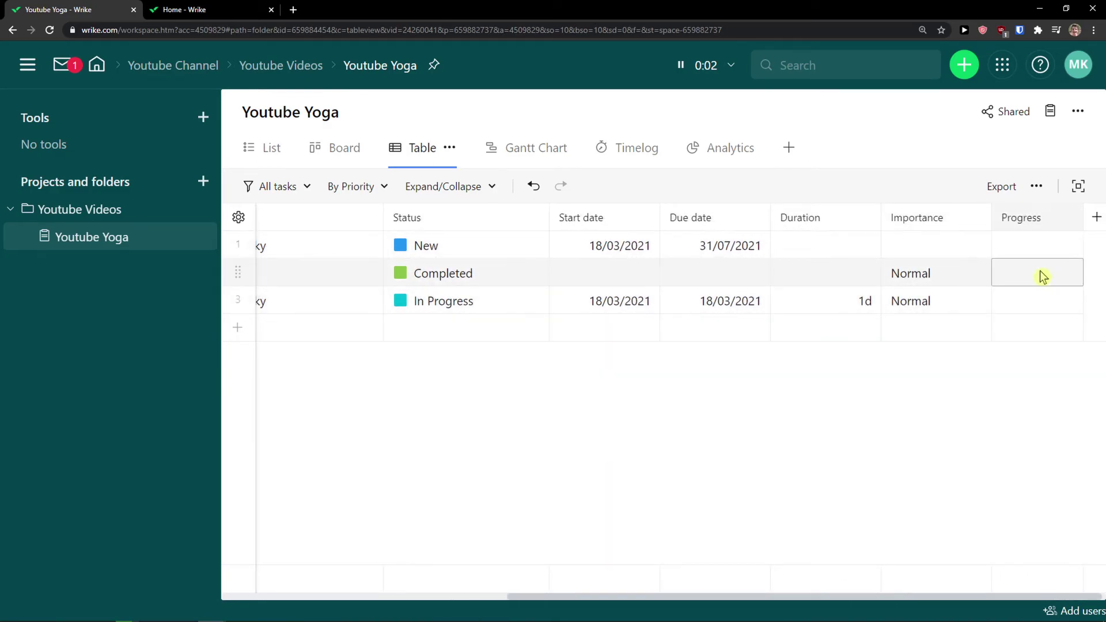
drag(728, 593, 394, 554)
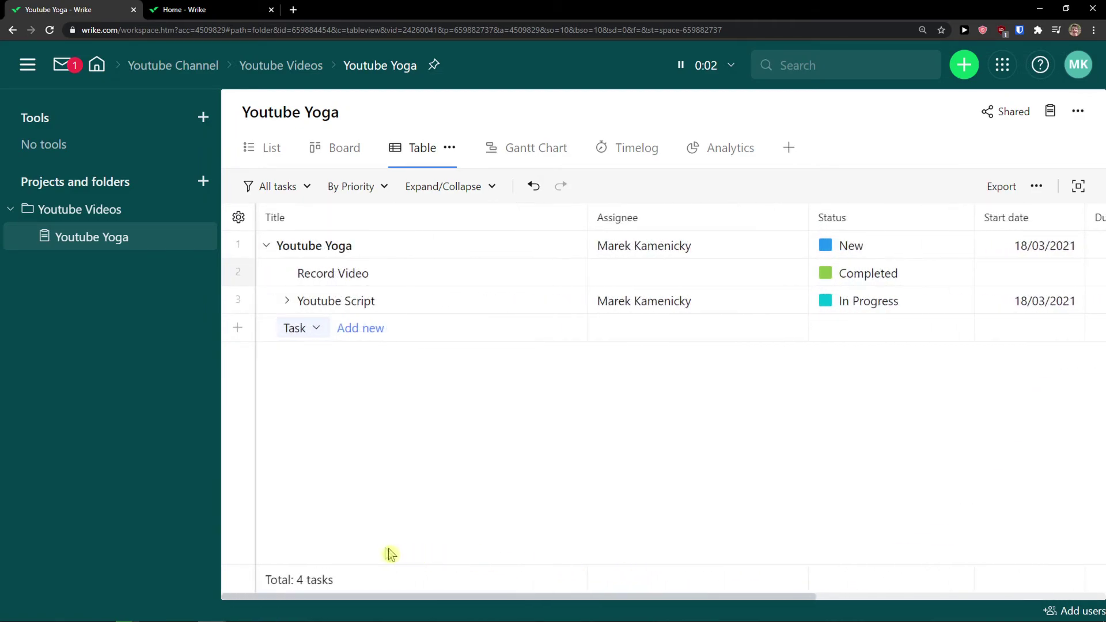
click(267, 247)
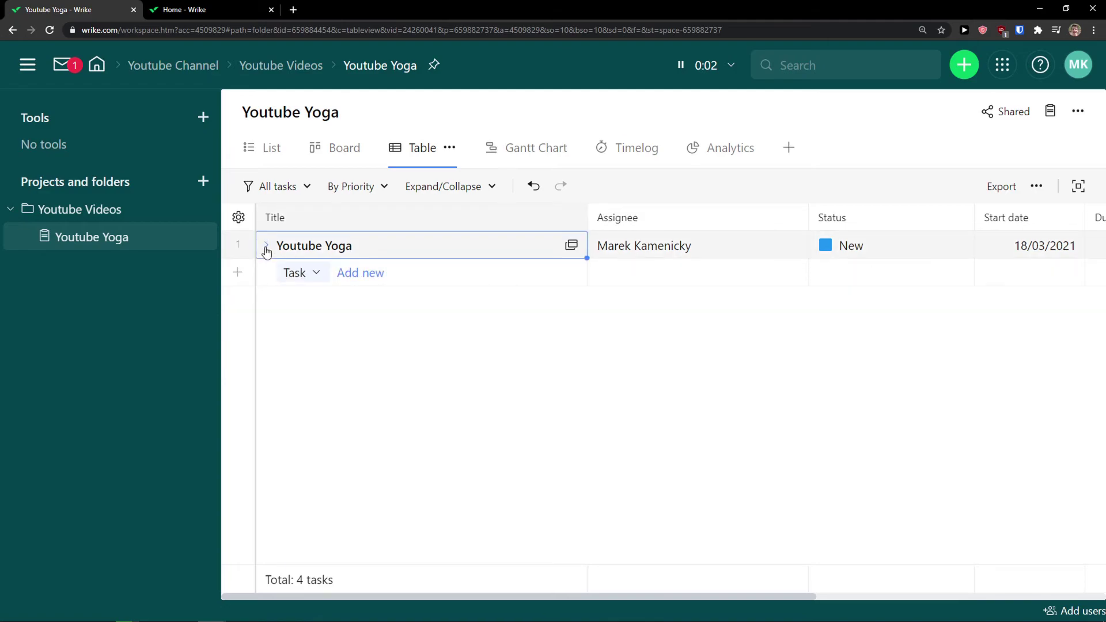
Create a new task named Video Description under Youtube Yoga
click(360, 274)
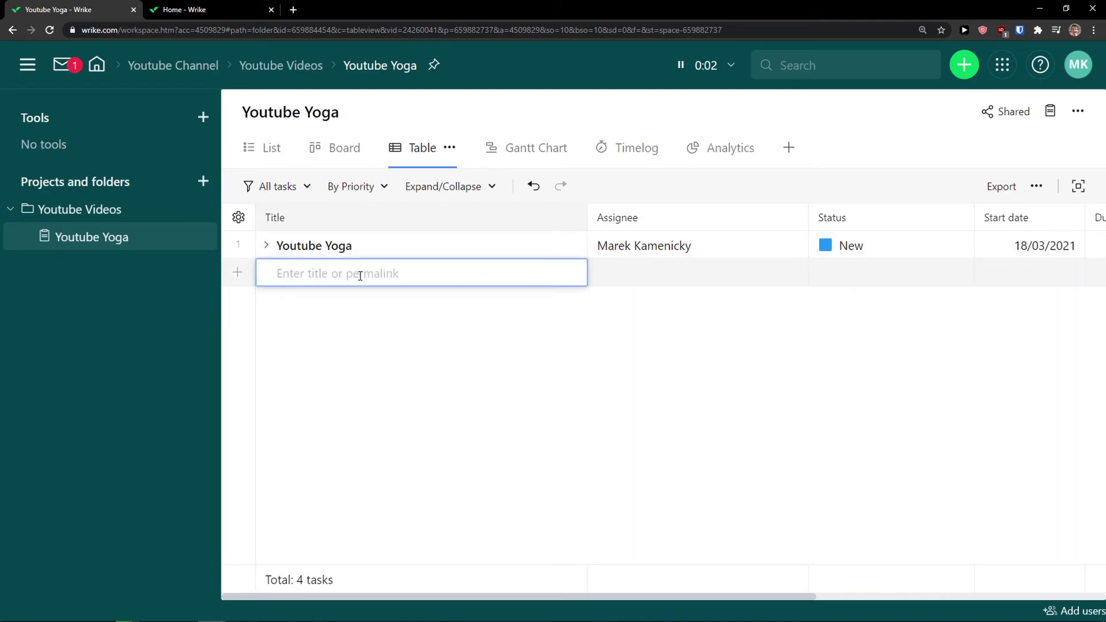
text(T)
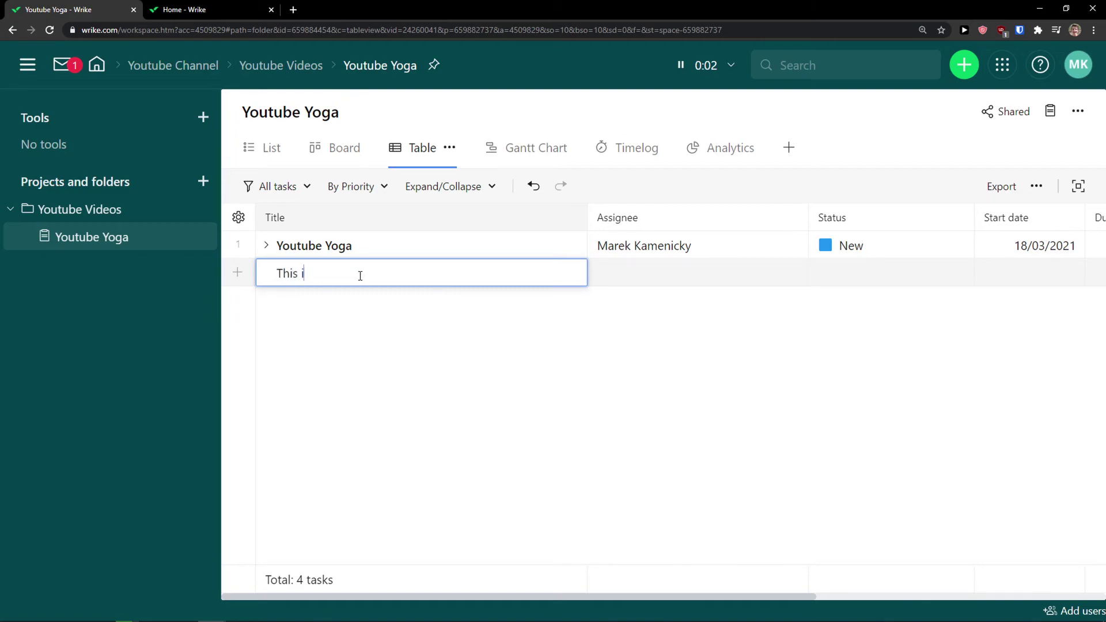
key(BackSpace)
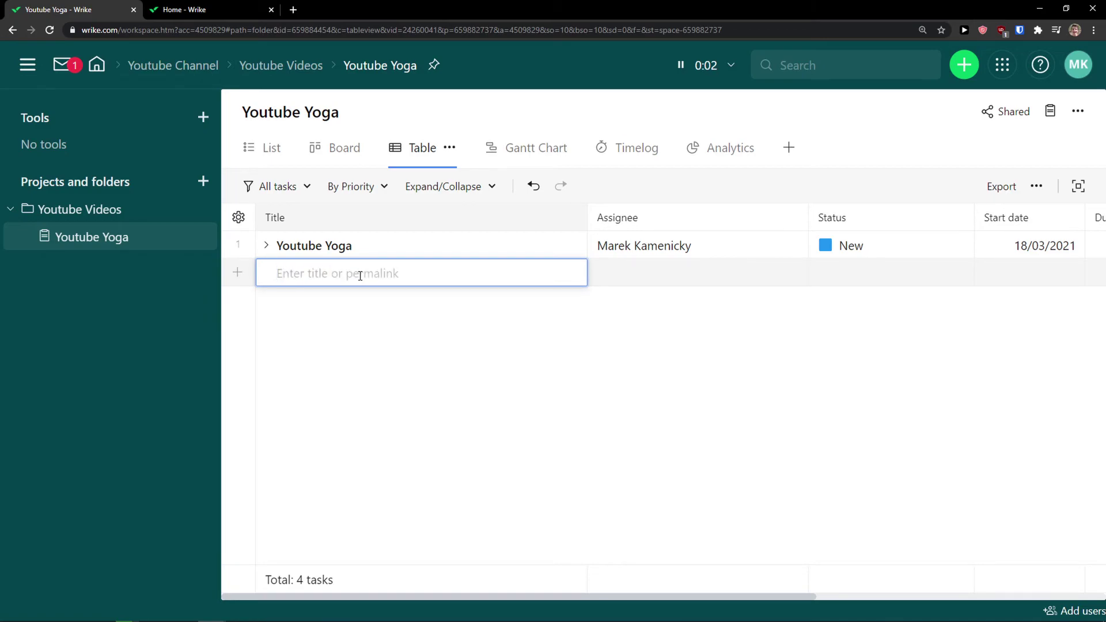
text(Video Description)
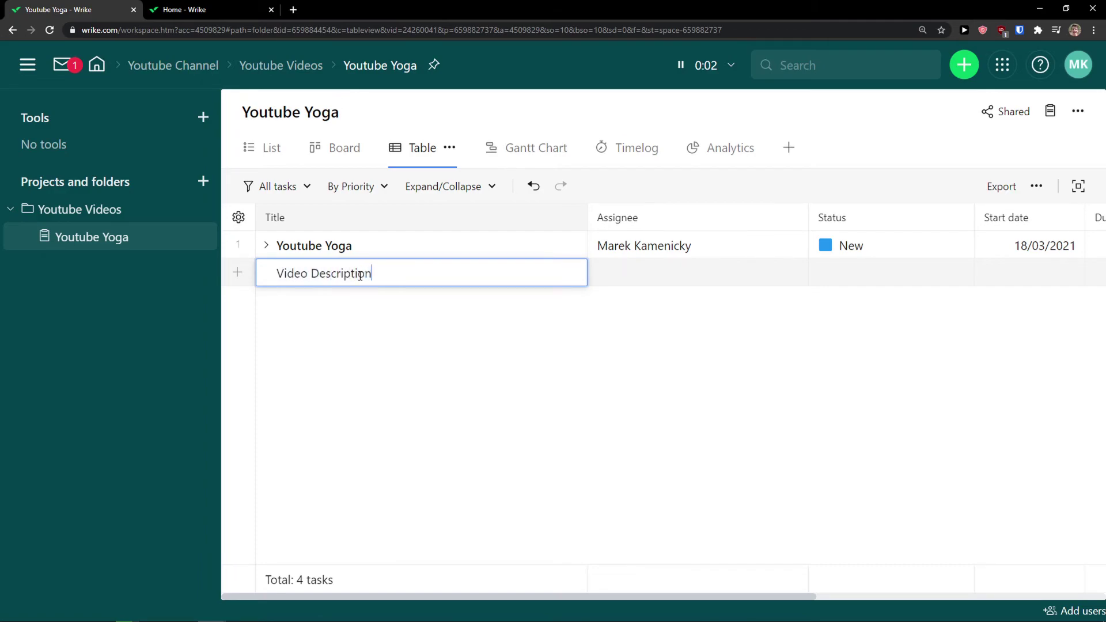
key(Return)
click(315, 275)
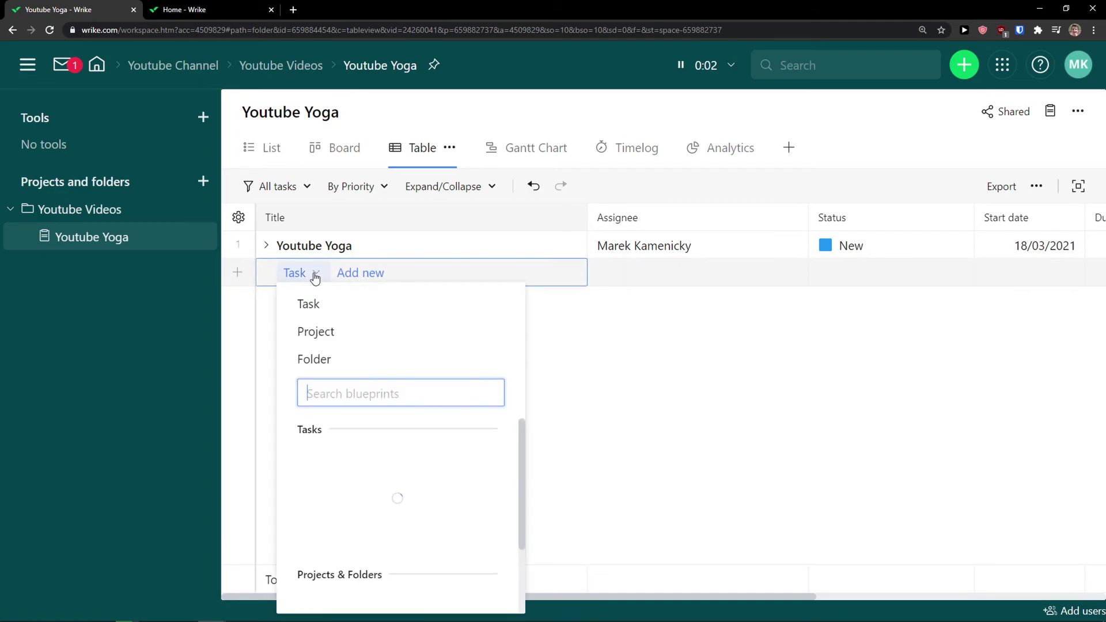
click(359, 274)
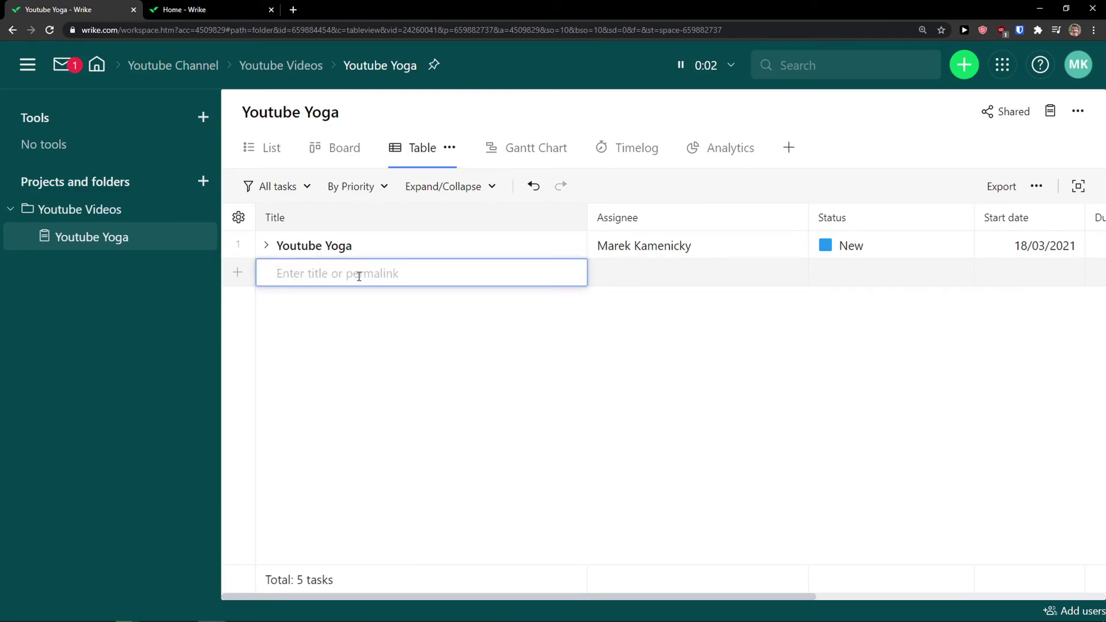
Expand Youtube Yoga to show the new Video Description task among its five tasks
click(267, 247)
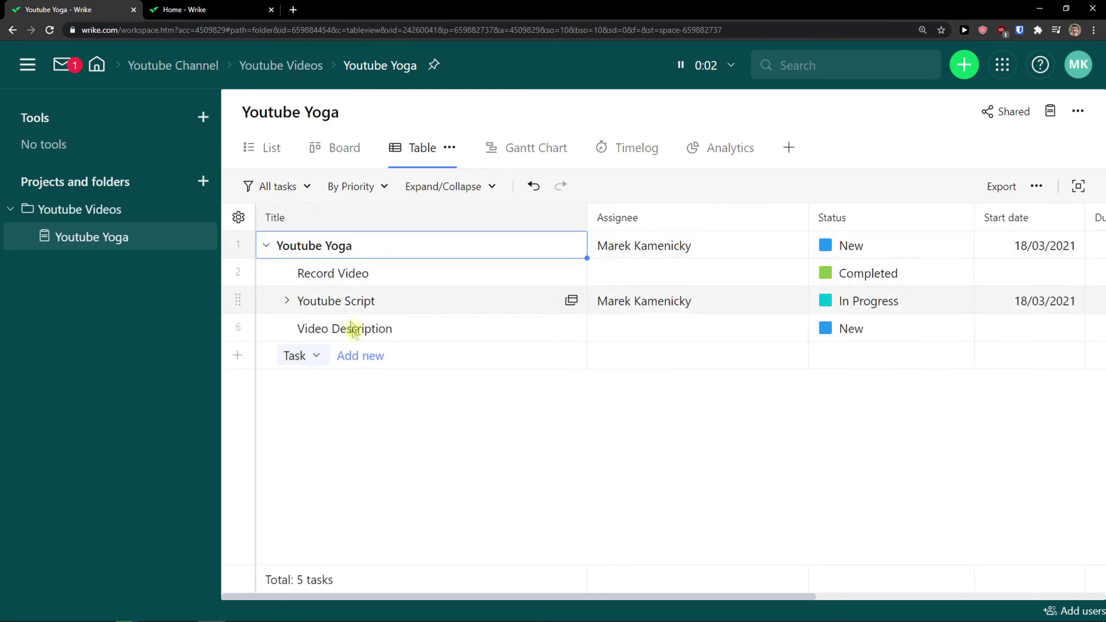
click(294, 330)
click(286, 302)
click(287, 301)
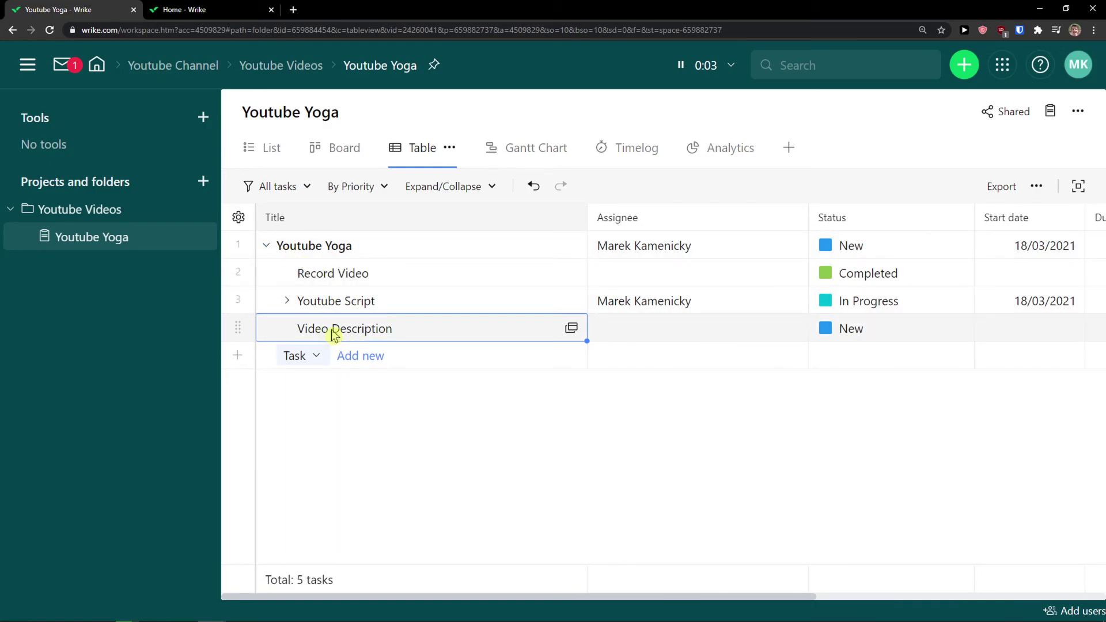
Switch to the Gantt chart and test-extend Youtube Script's bar, then revert it
click(517, 151)
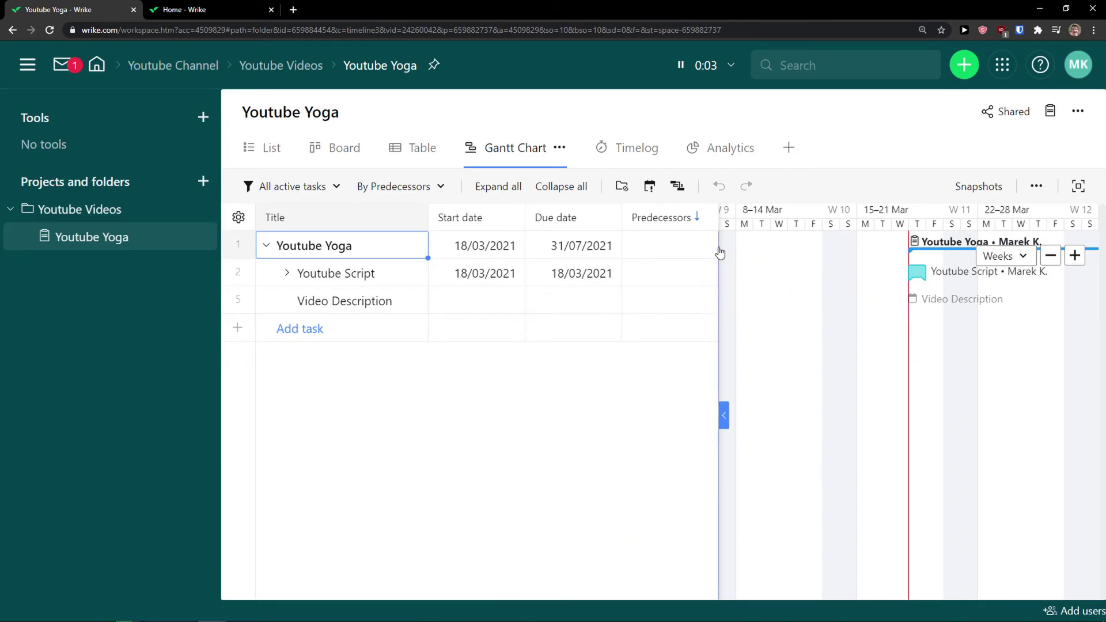
click(941, 297)
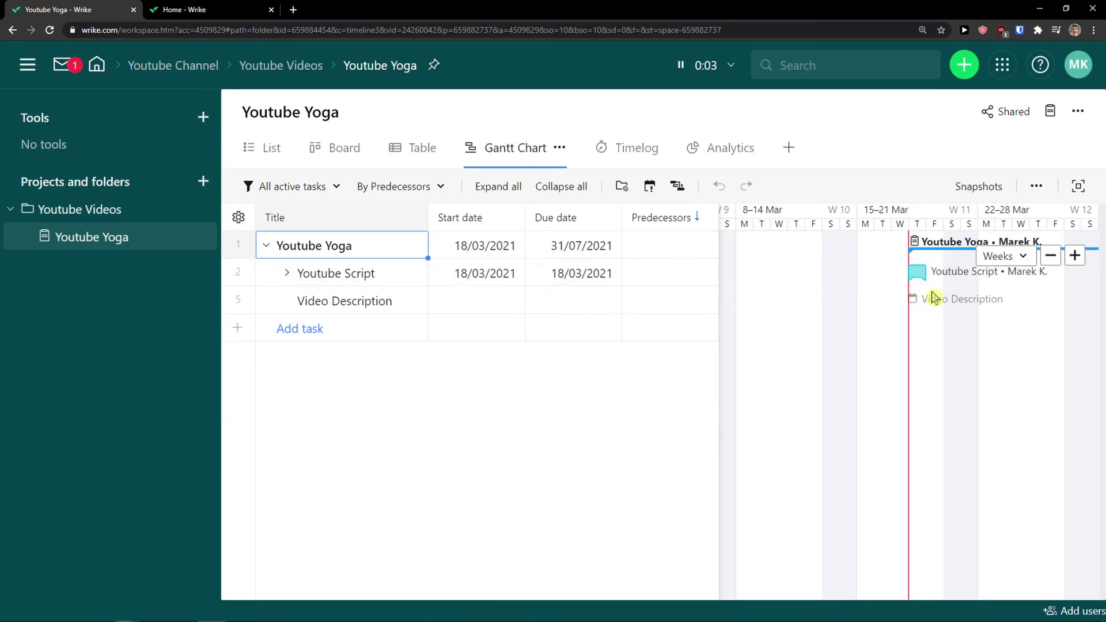
scroll(934, 297, up, 5)
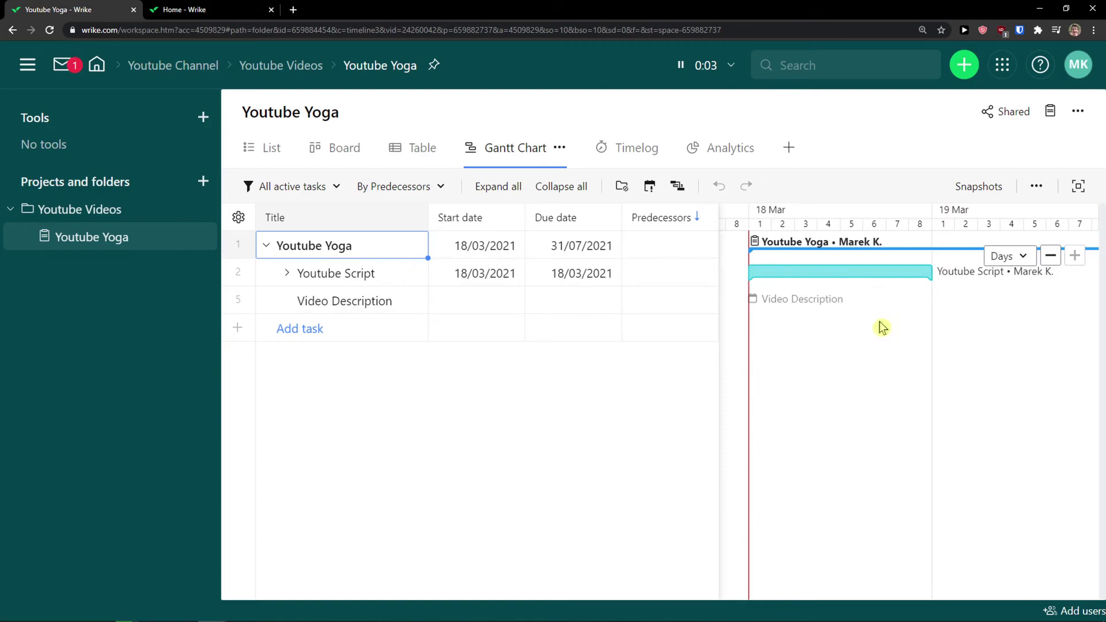
scroll(873, 332, down, 2)
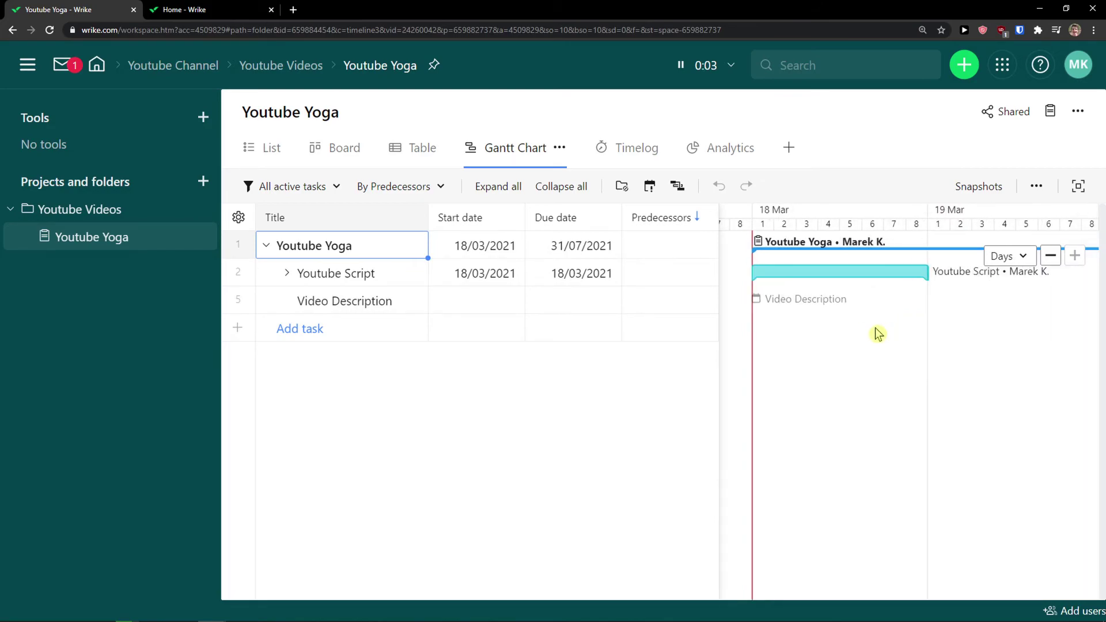
scroll(921, 278, down, 1)
drag(921, 271, 893, 291)
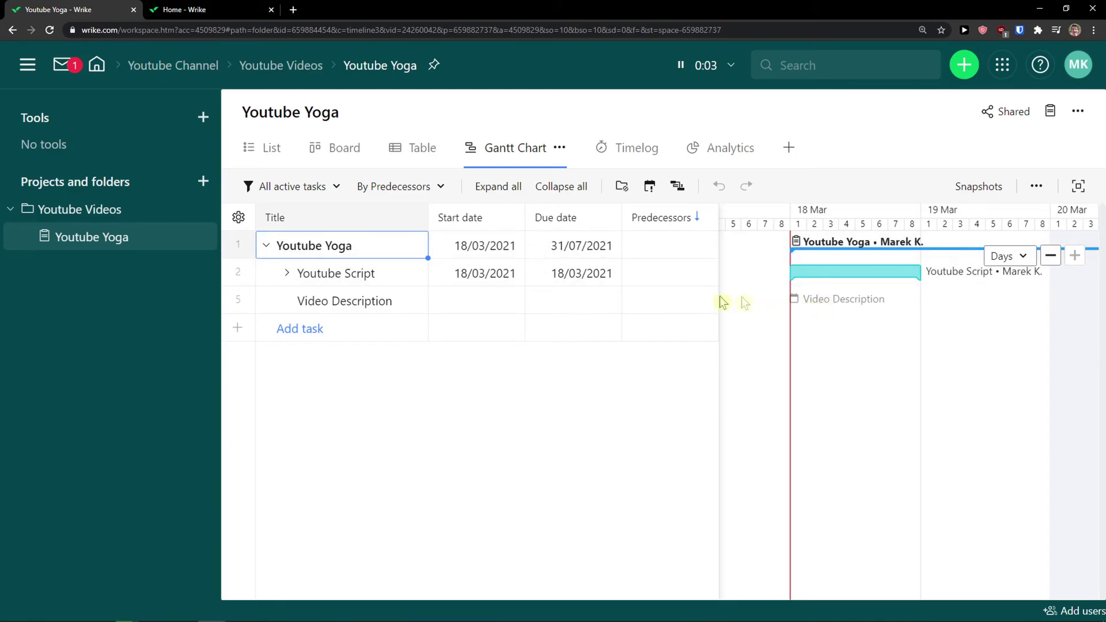
Schedule Video Description from 18/03/2021 to 26/03/2021
click(406, 306)
click(513, 306)
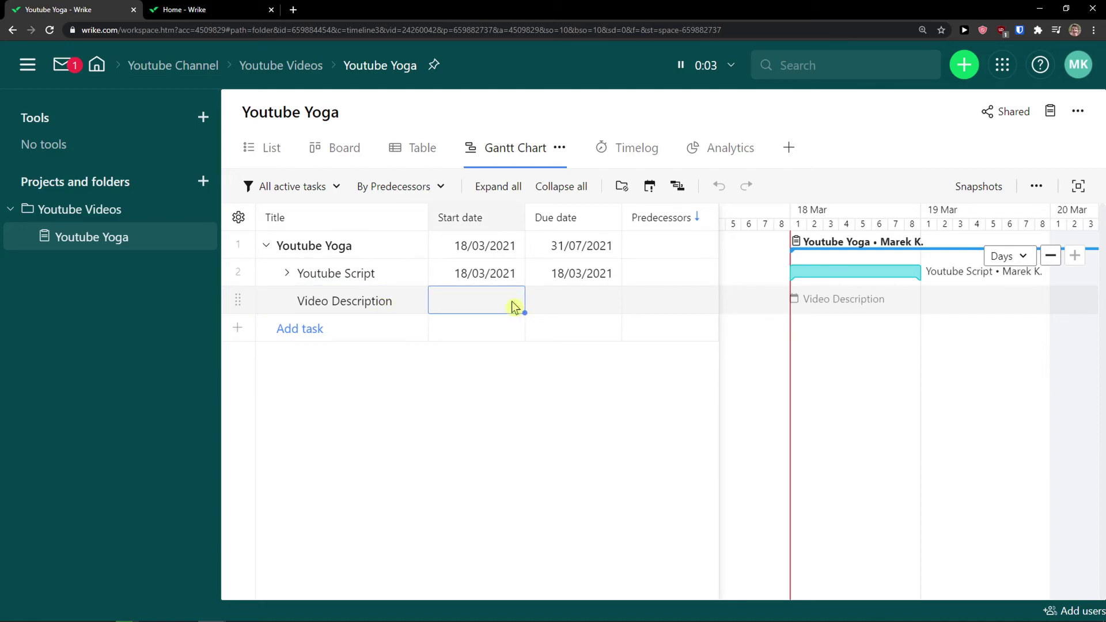
click(515, 304)
click(477, 481)
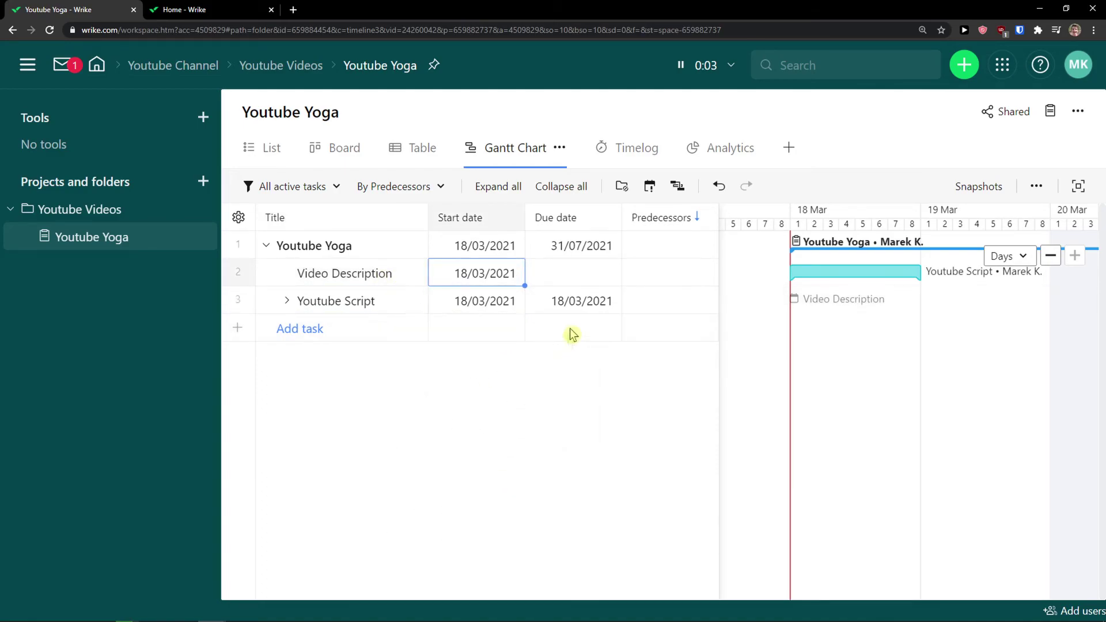
click(573, 303)
click(585, 280)
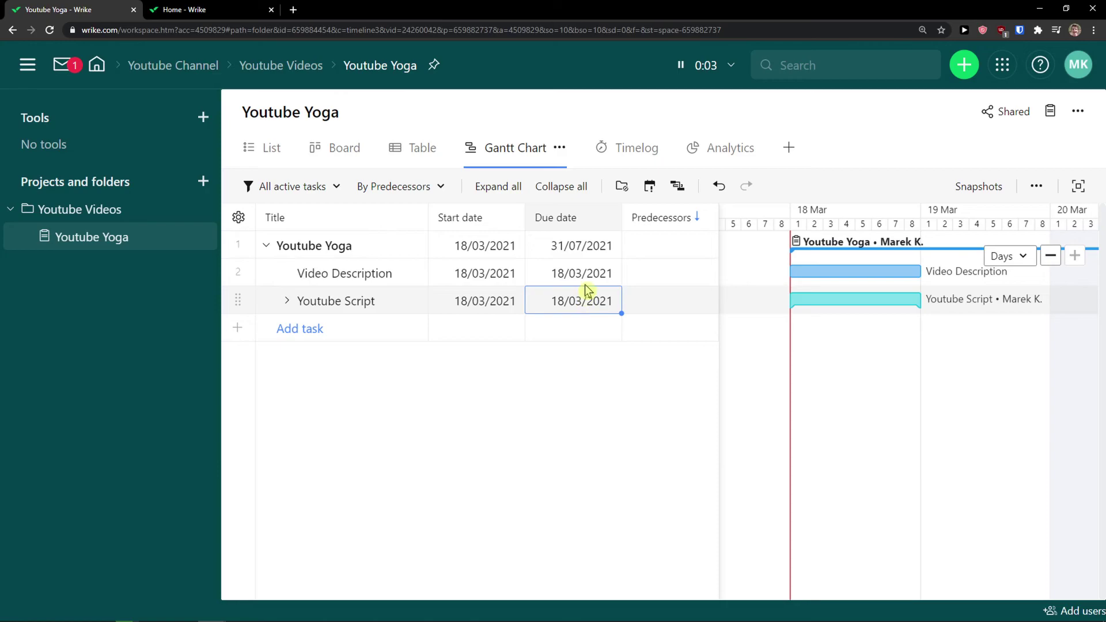
click(570, 279)
click(601, 481)
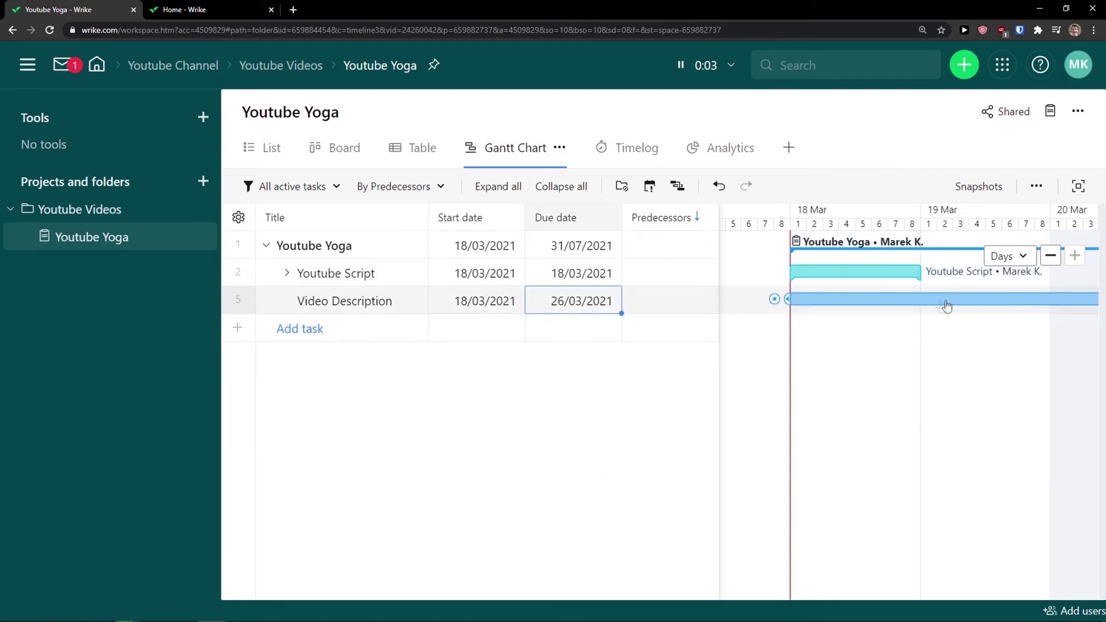
Make Youtube Script depend on Video Description (5SS), then show the Timelog view
click(824, 301)
drag(776, 306, 818, 277)
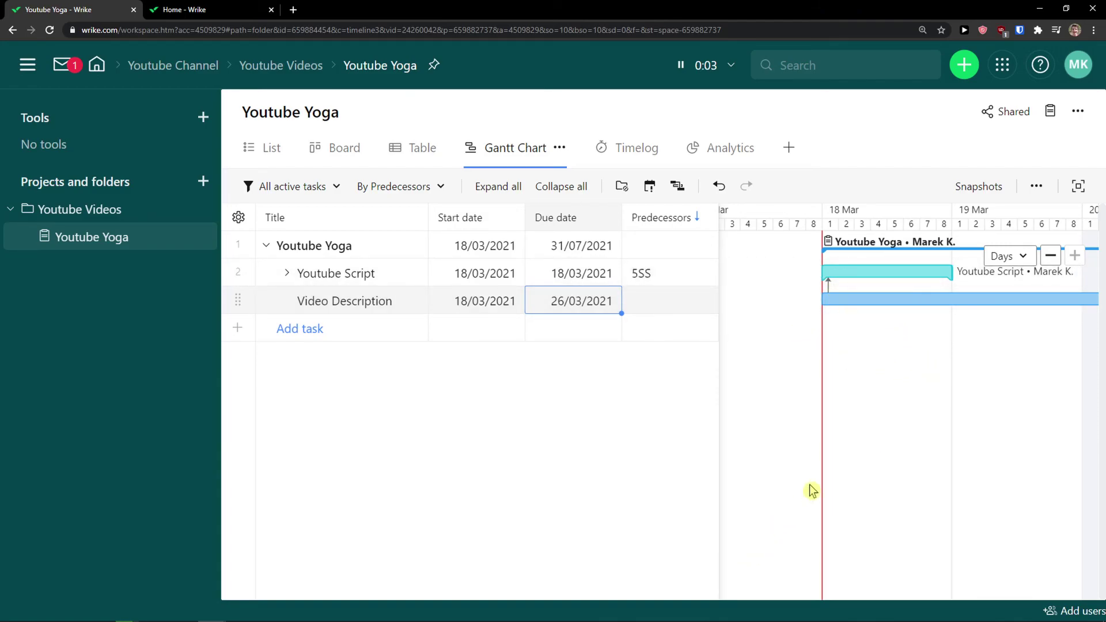
click(634, 159)
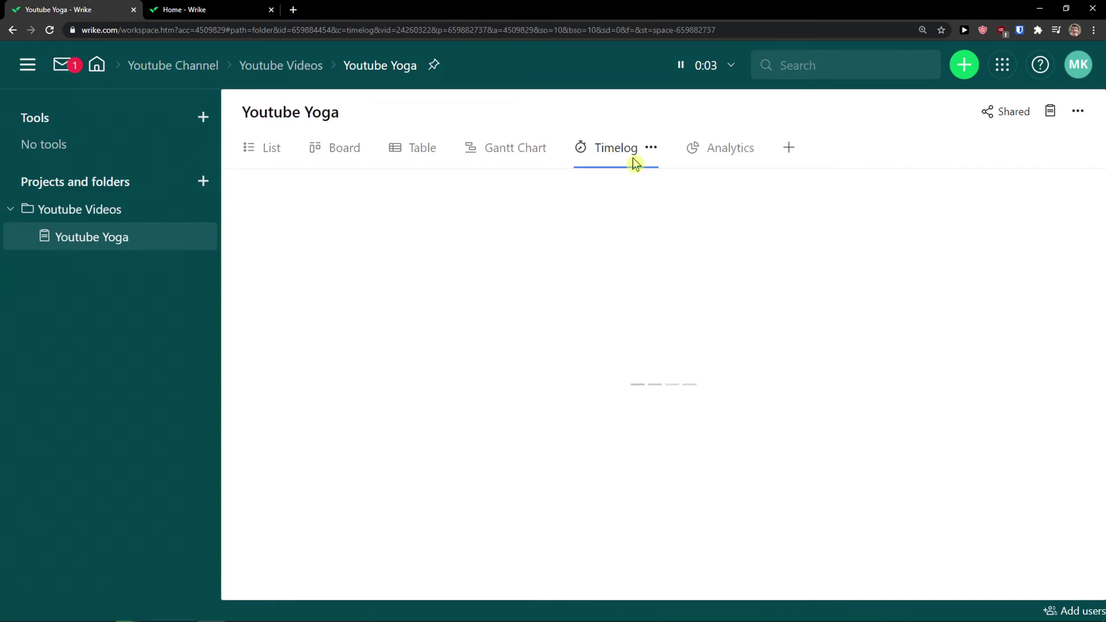
Log a 1:19 time entry for Youtube Script from the running timer
click(694, 70)
click(756, 123)
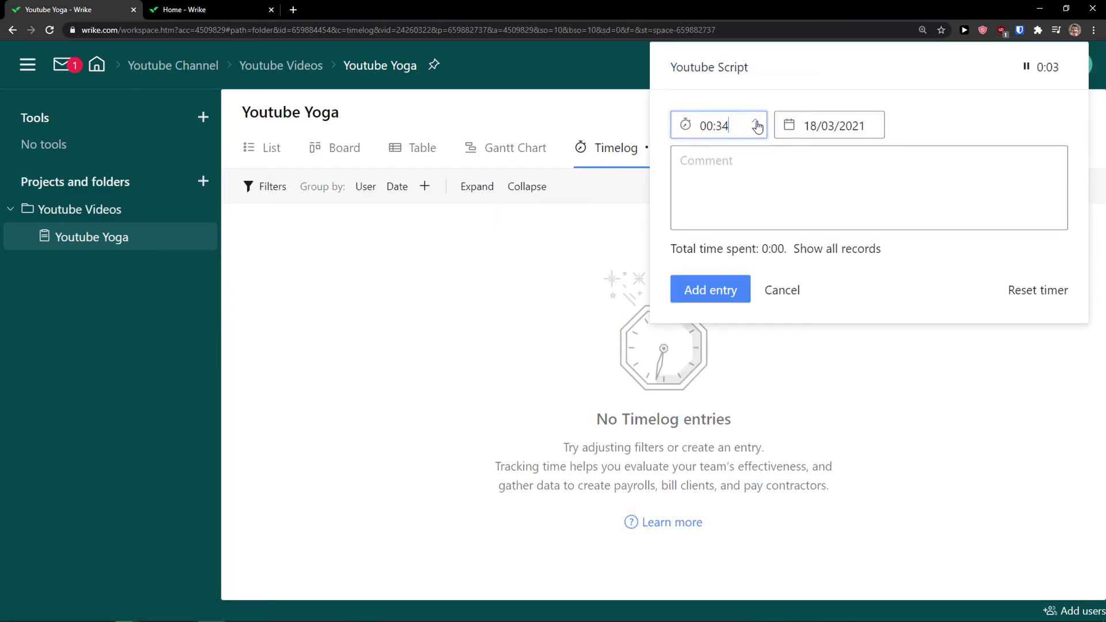
click(743, 169)
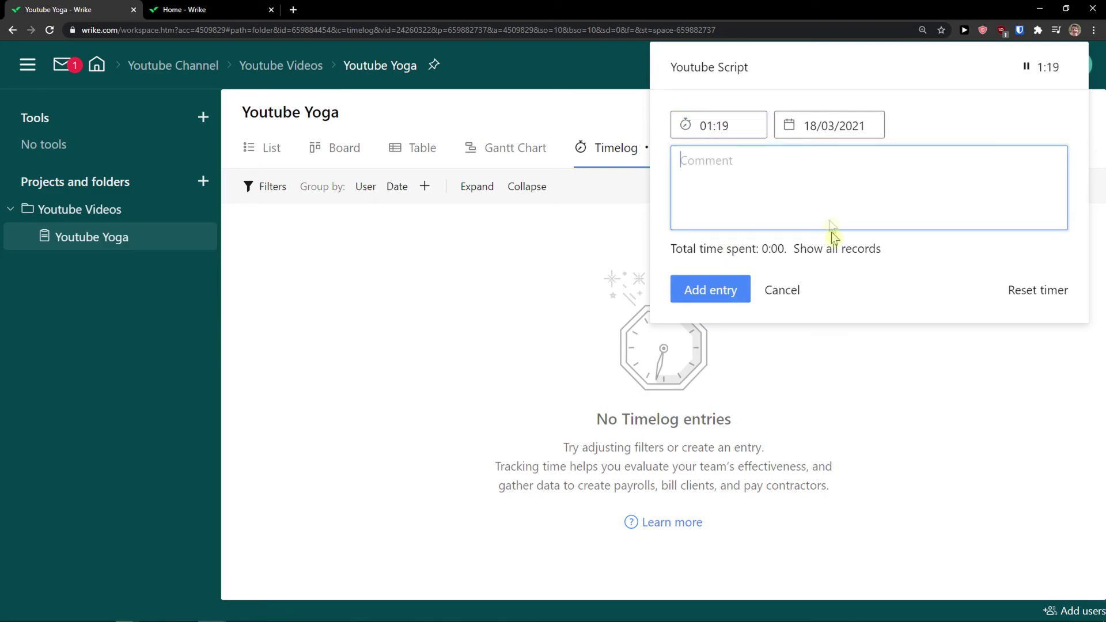
click(719, 289)
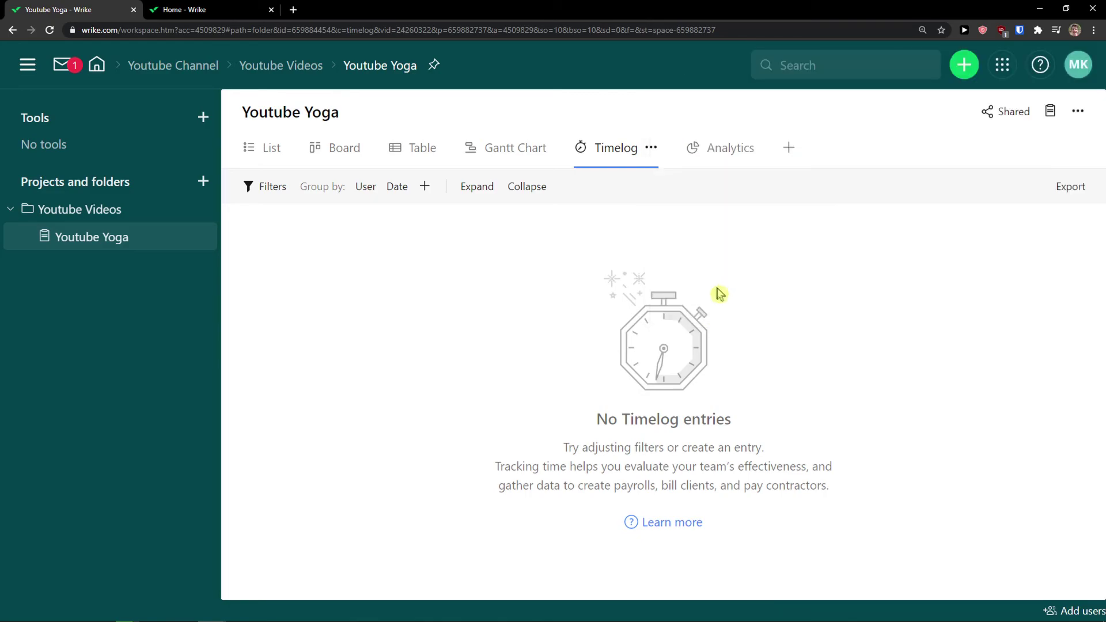
Reload the Timelog view to show the 1h 19m entry dated 18/03/2021
click(529, 153)
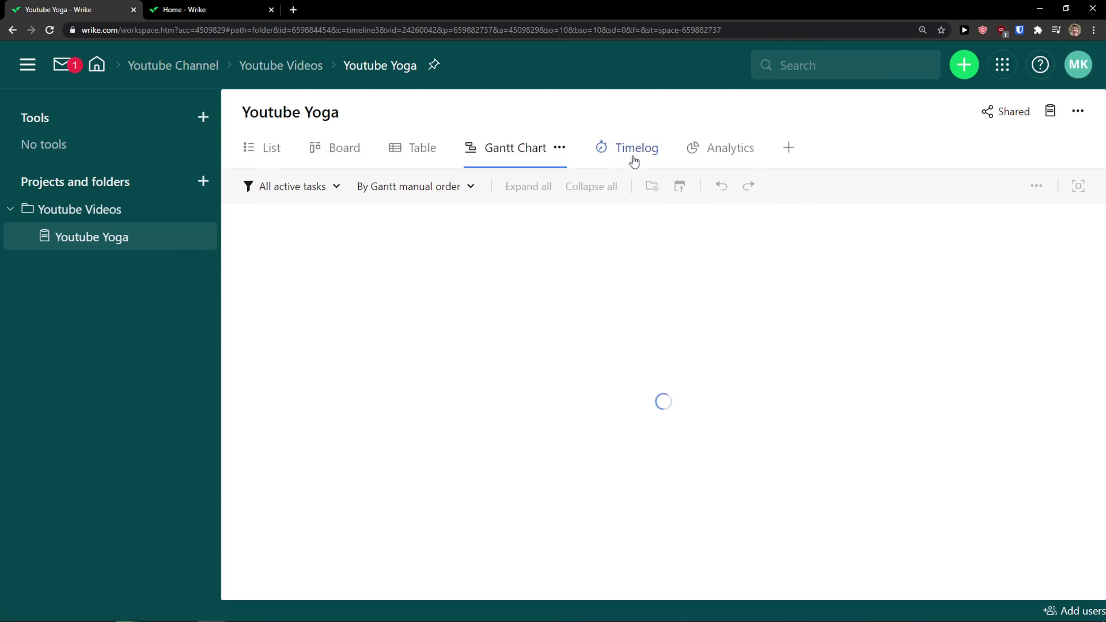
click(632, 158)
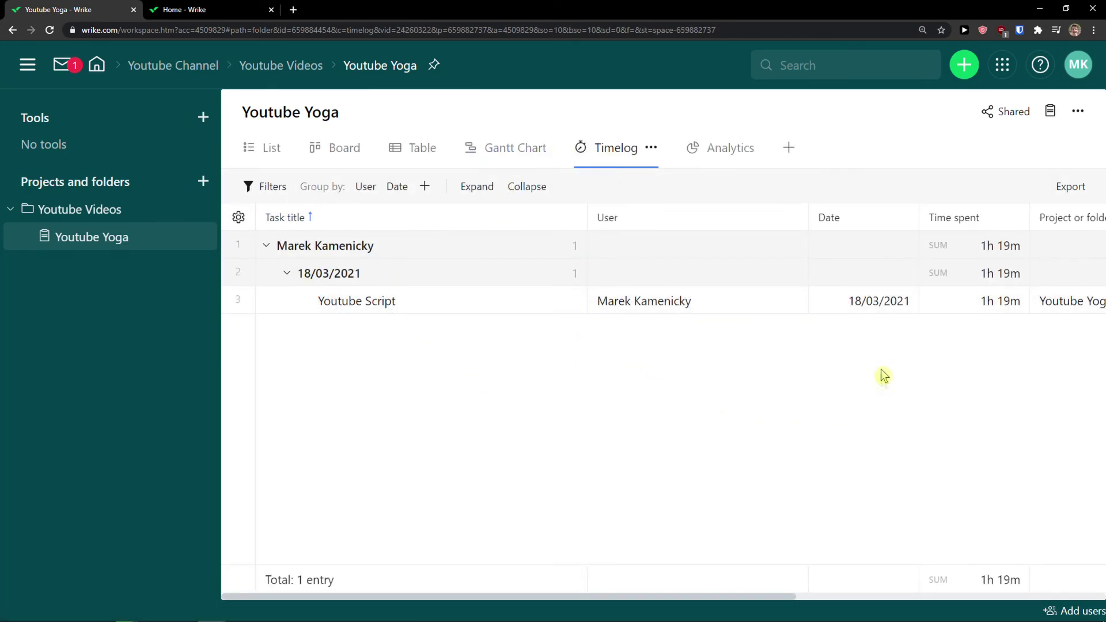
drag(565, 597, 731, 588)
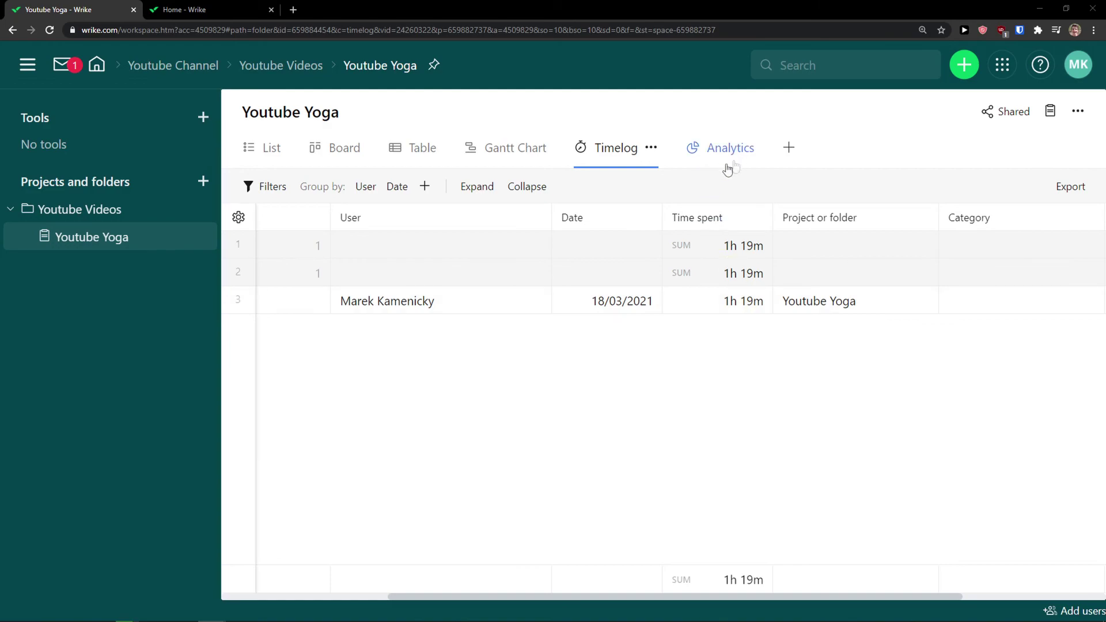
drag(701, 597, 686, 558)
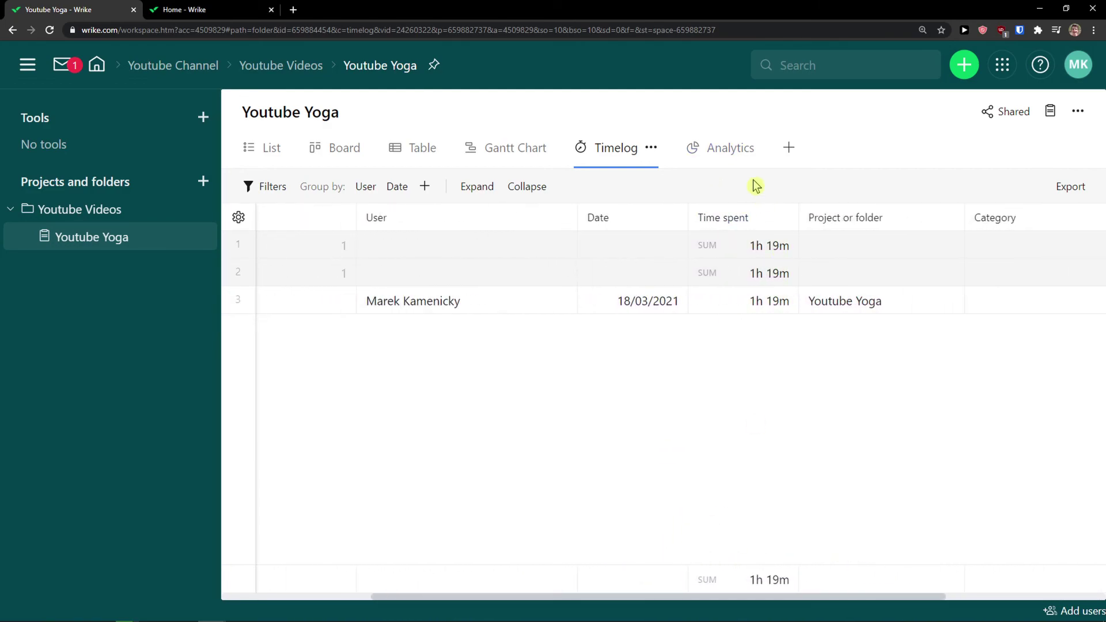
Open the project's Analytics dashboard and browse the available chart types
click(744, 159)
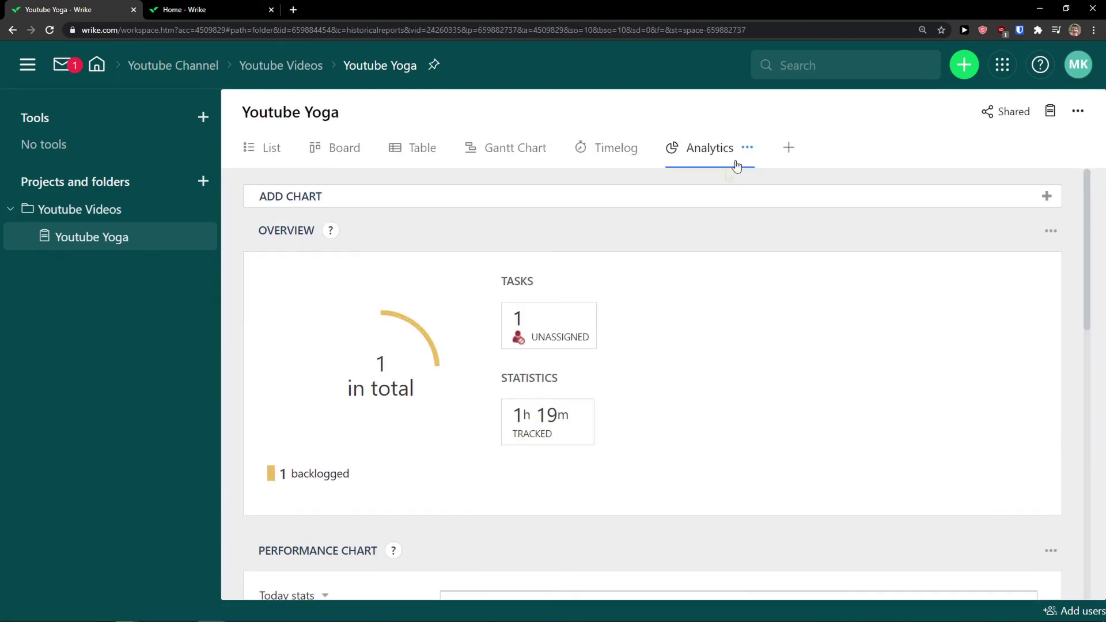
scroll(569, 387, down, 2)
scroll(570, 383, up, 2)
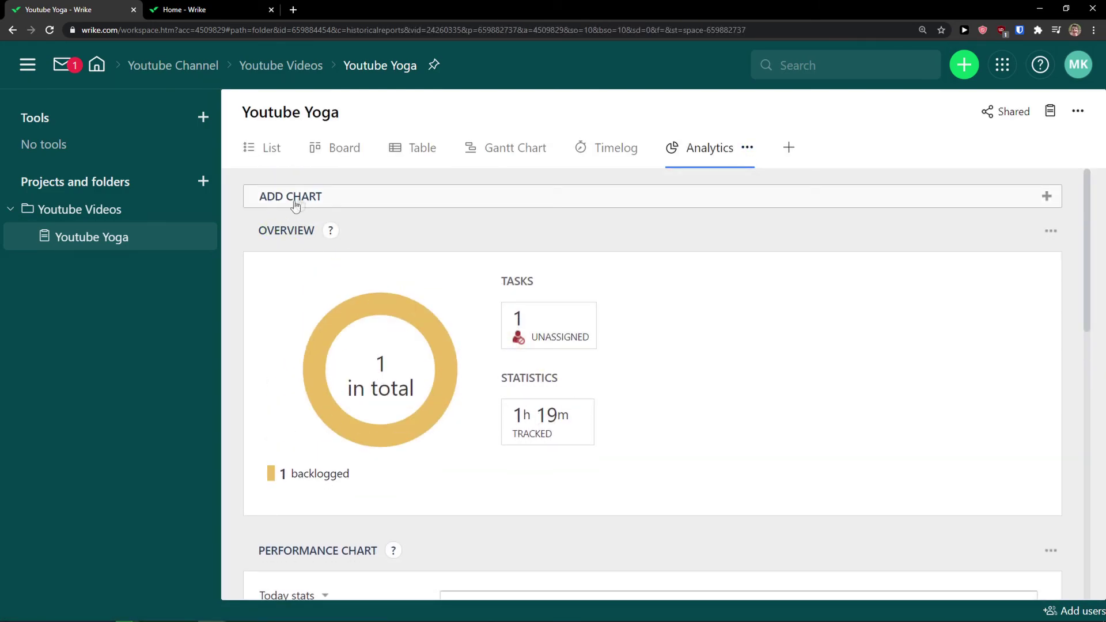
click(304, 198)
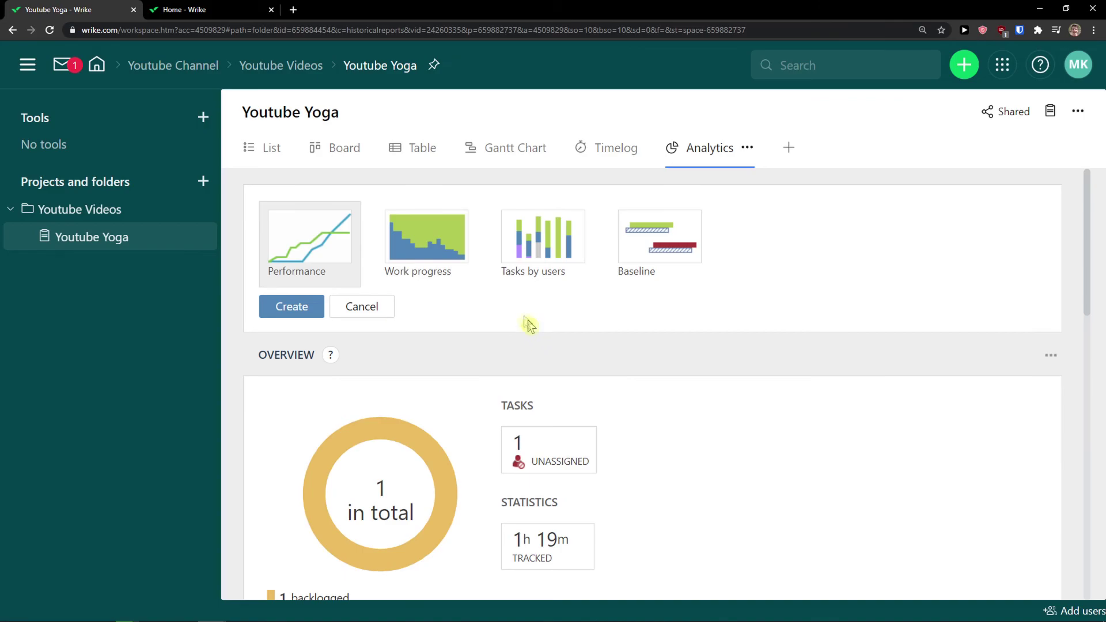
scroll(648, 278, down, 7)
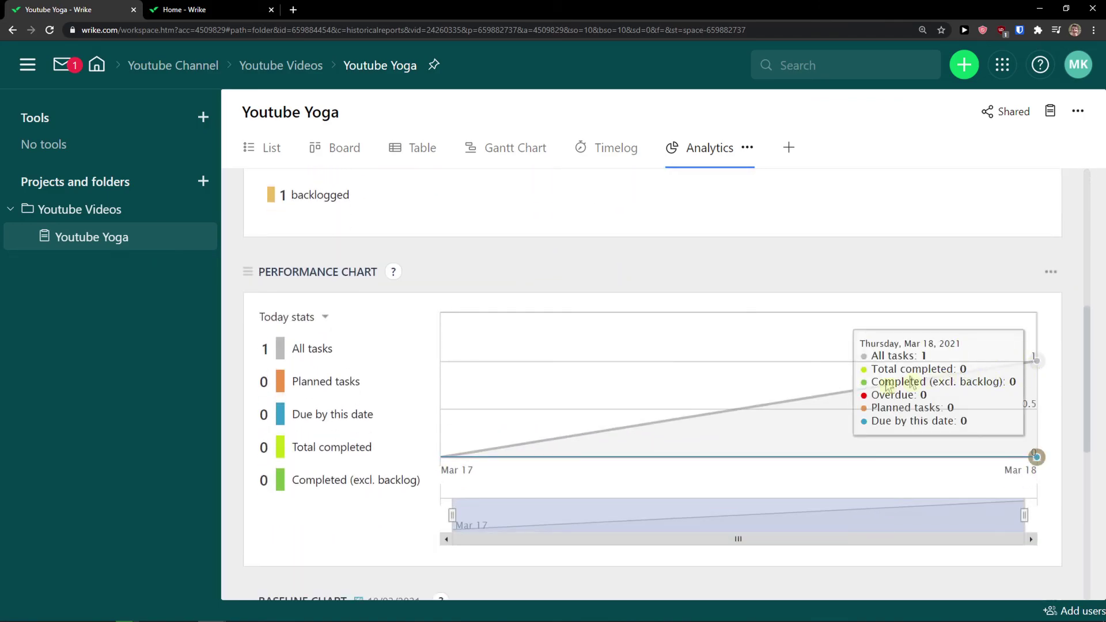
scroll(714, 525, down, 6)
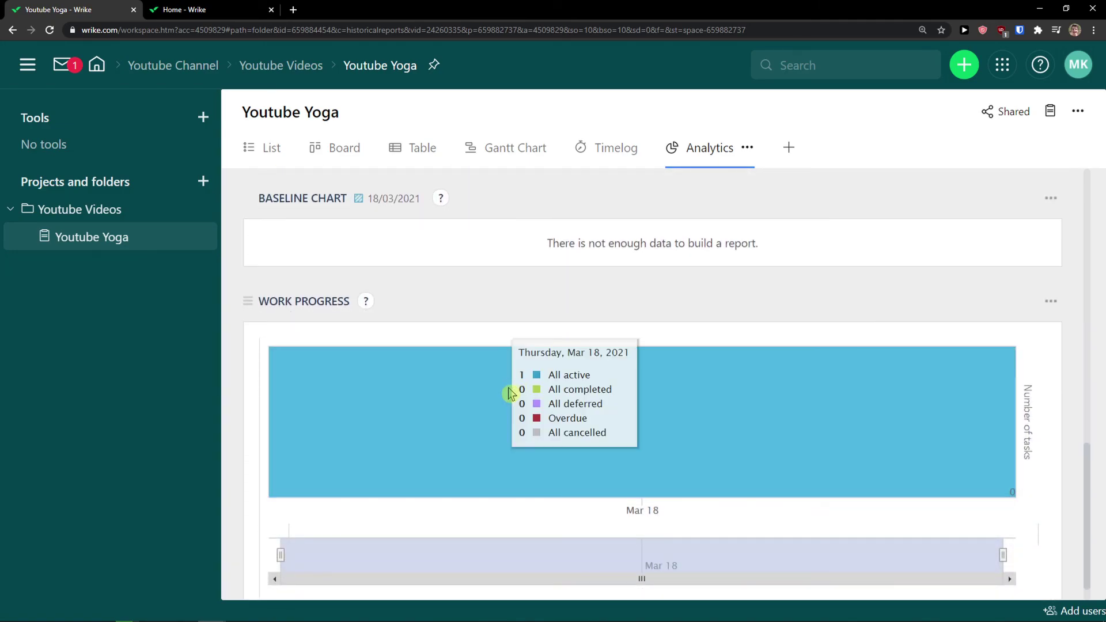
scroll(513, 403, up, 13)
Check the Timelog table, then return to Analytics showing 1 backlogged task and 1h 19m tracked
click(603, 164)
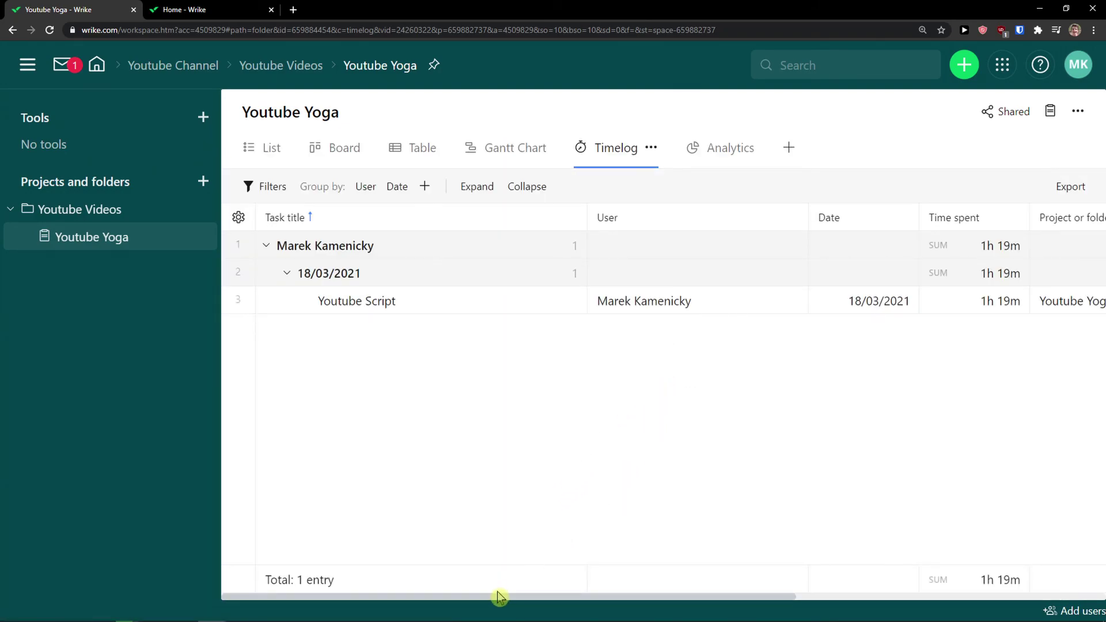
drag(590, 599, 760, 168)
click(751, 158)
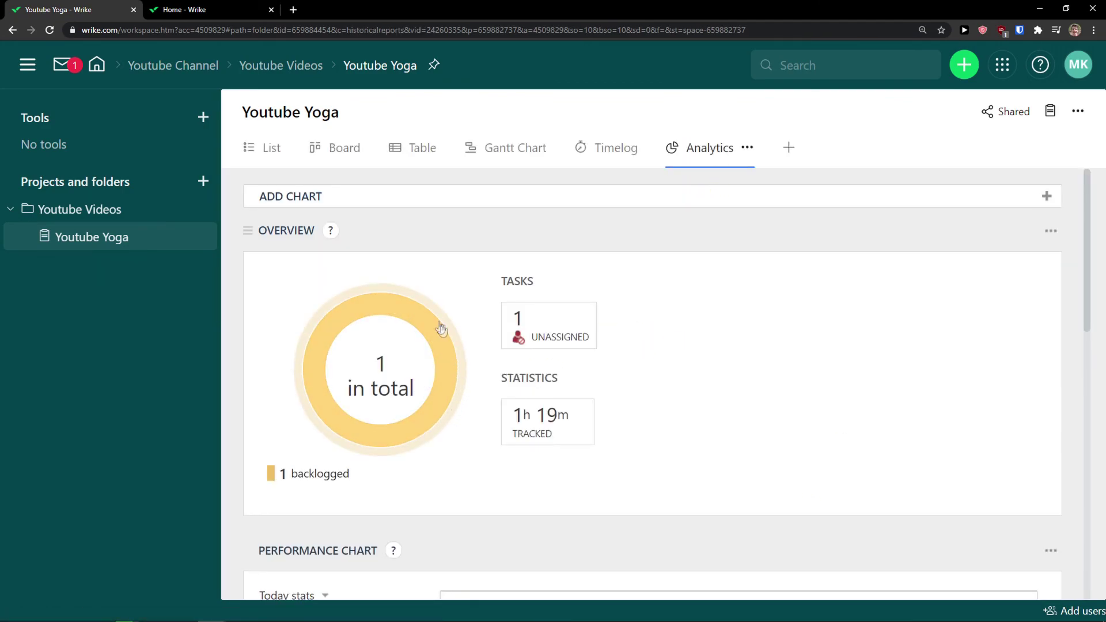
scroll(495, 402, down, 1)
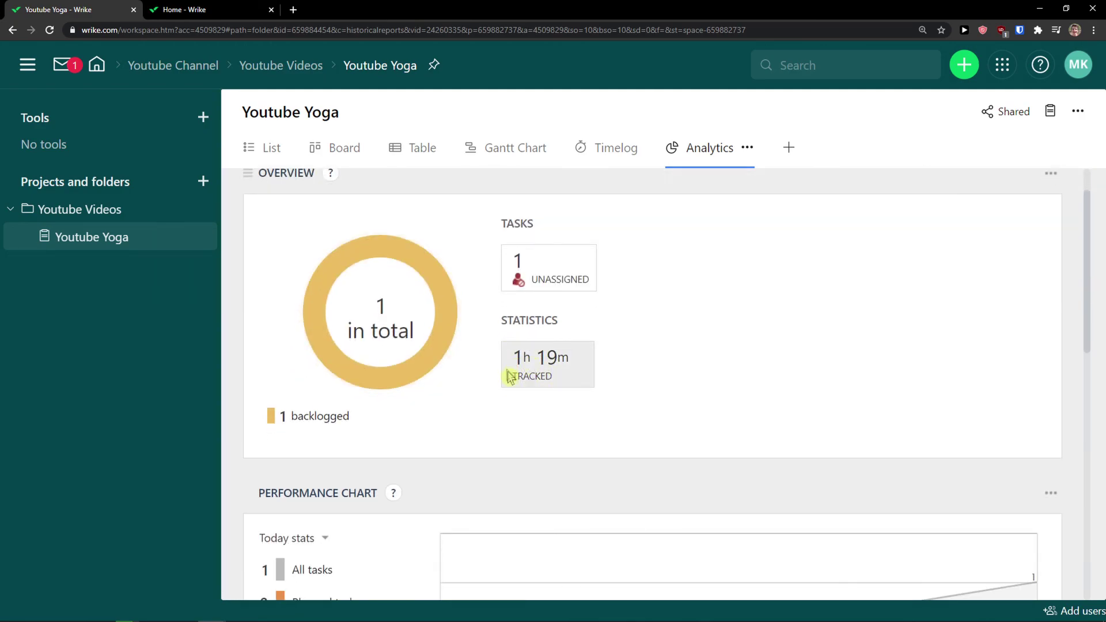
scroll(509, 378, up, 1)
click(790, 152)
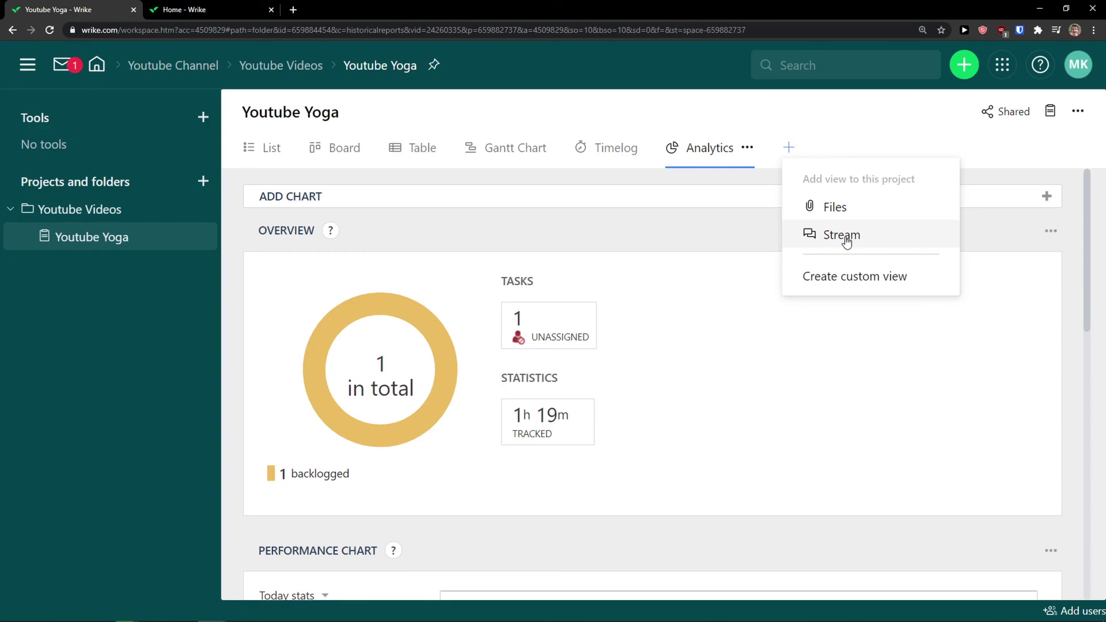
Add Files and Stream views to the Youtube Yoga project
click(823, 209)
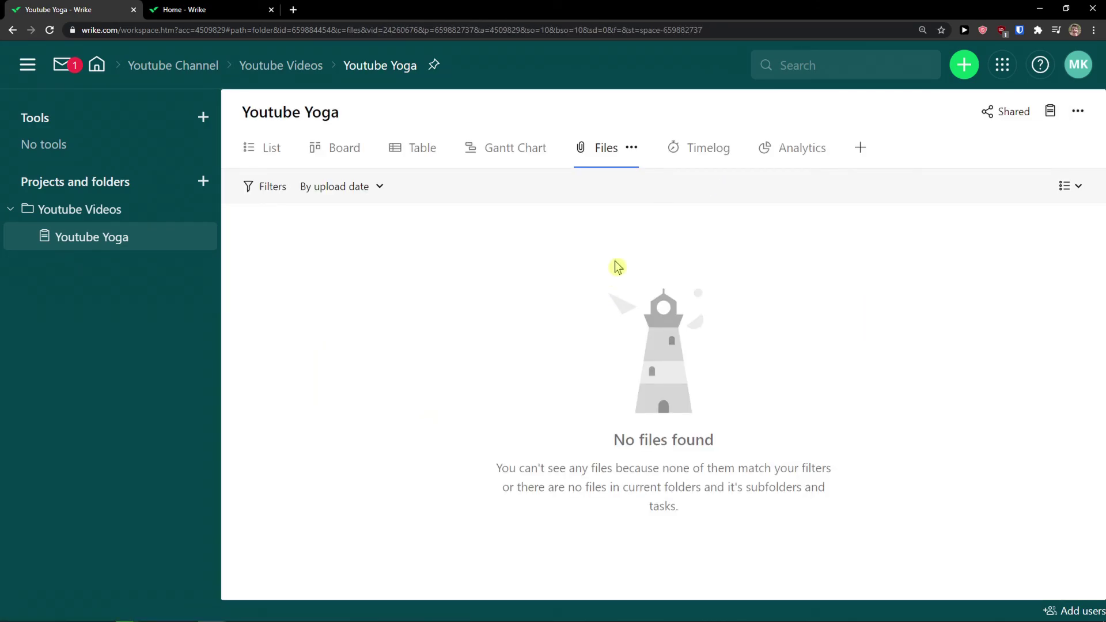
click(859, 151)
click(905, 206)
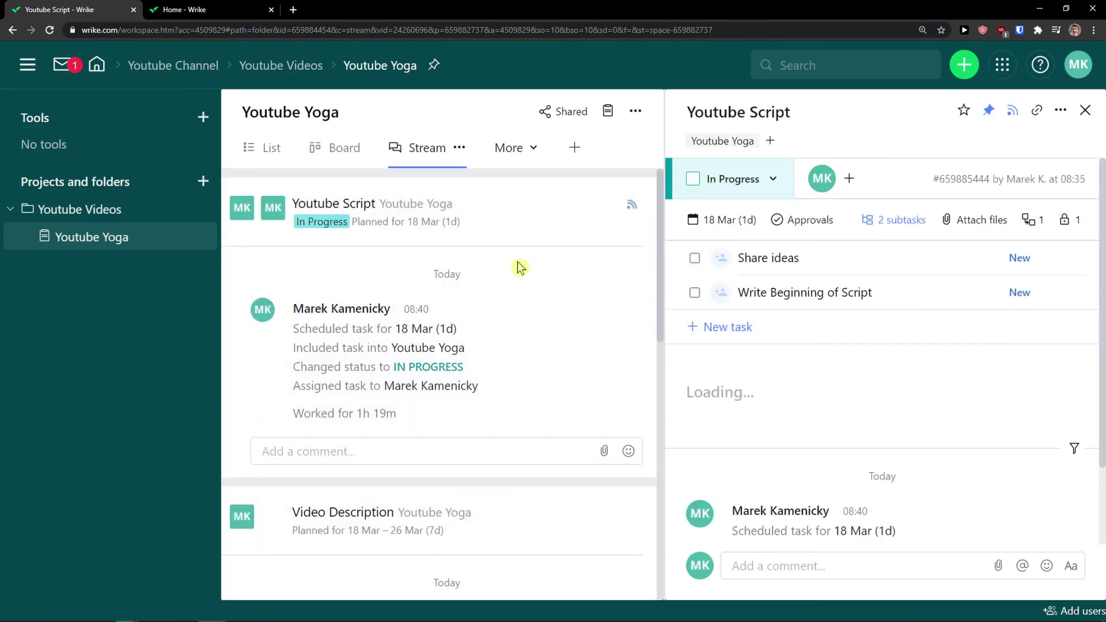
scroll(525, 304, down, 5)
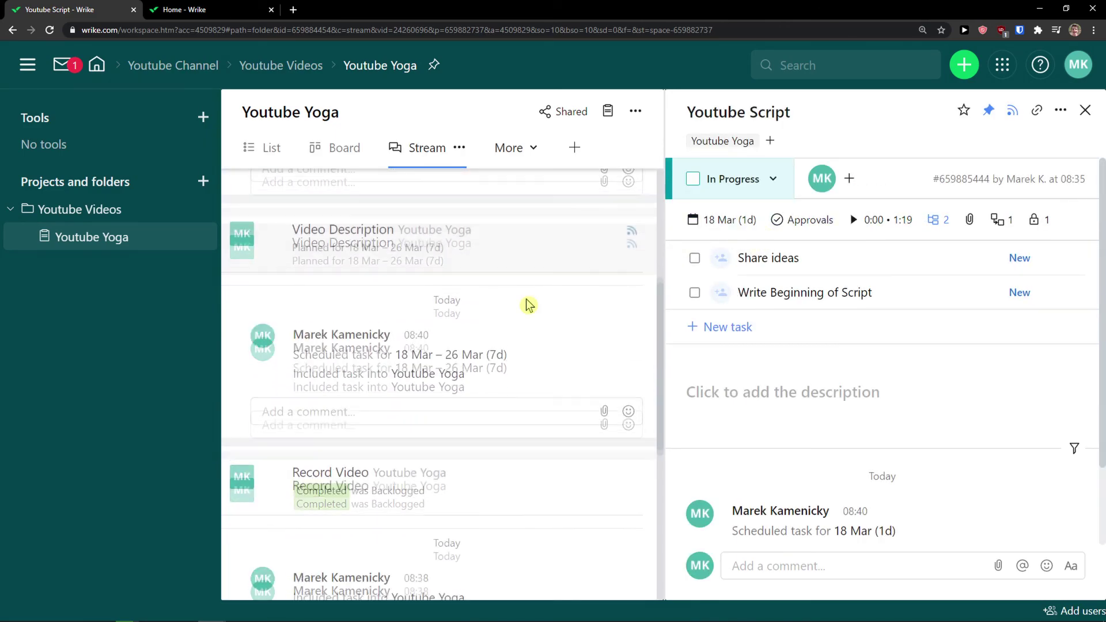
scroll(526, 303, up, 5)
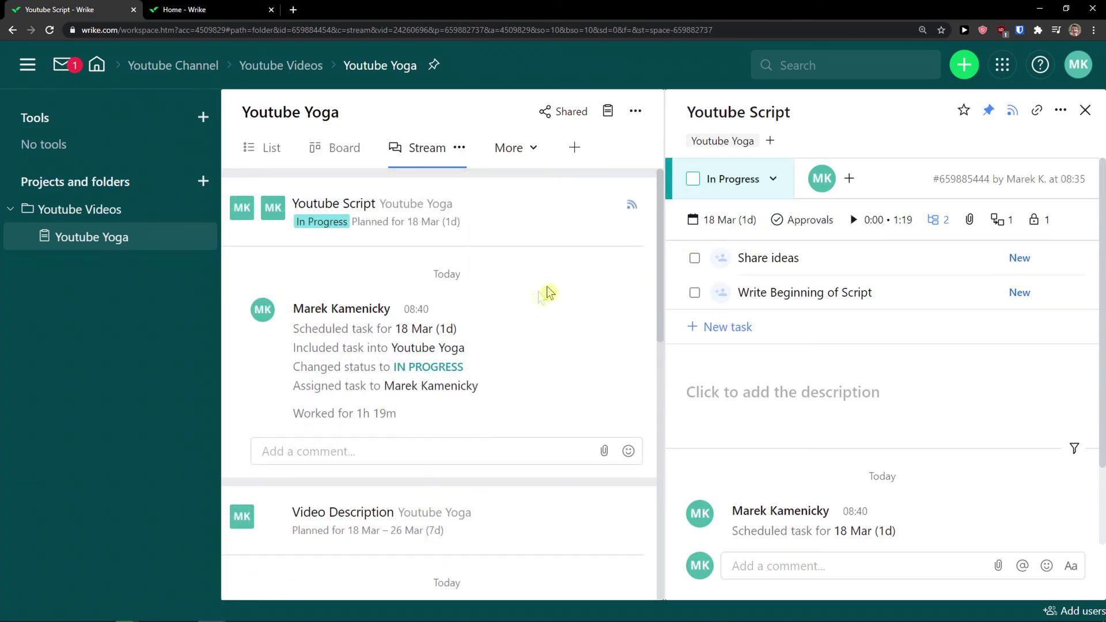
scroll(568, 267, down, 5)
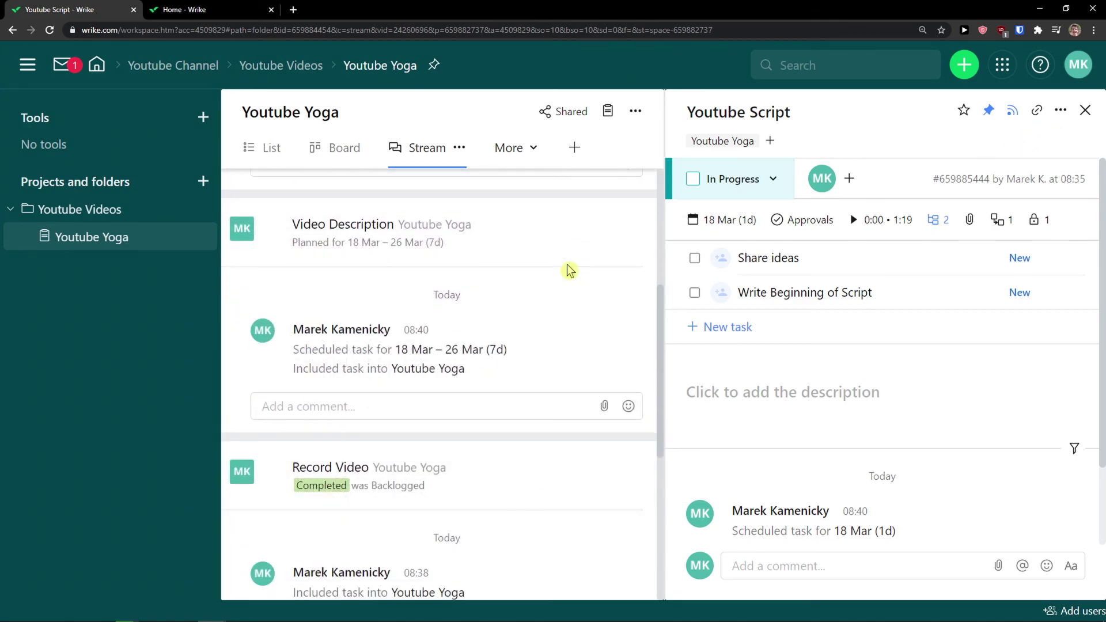
scroll(562, 270, up, 5)
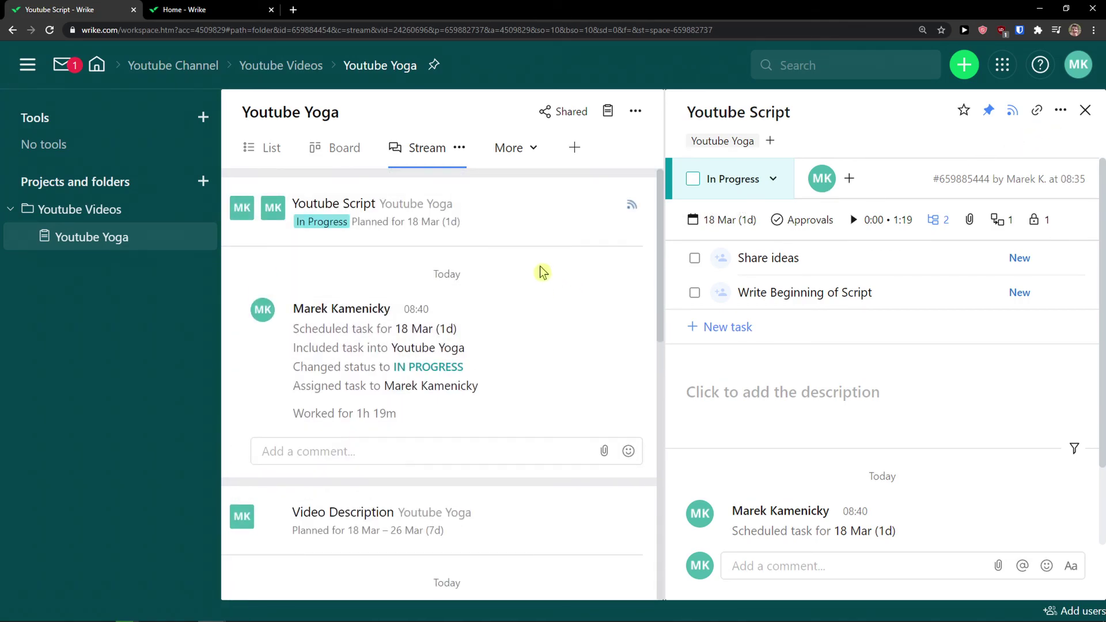
Close the Youtube Script task panel and cancel the Create custom view dialog
click(1082, 111)
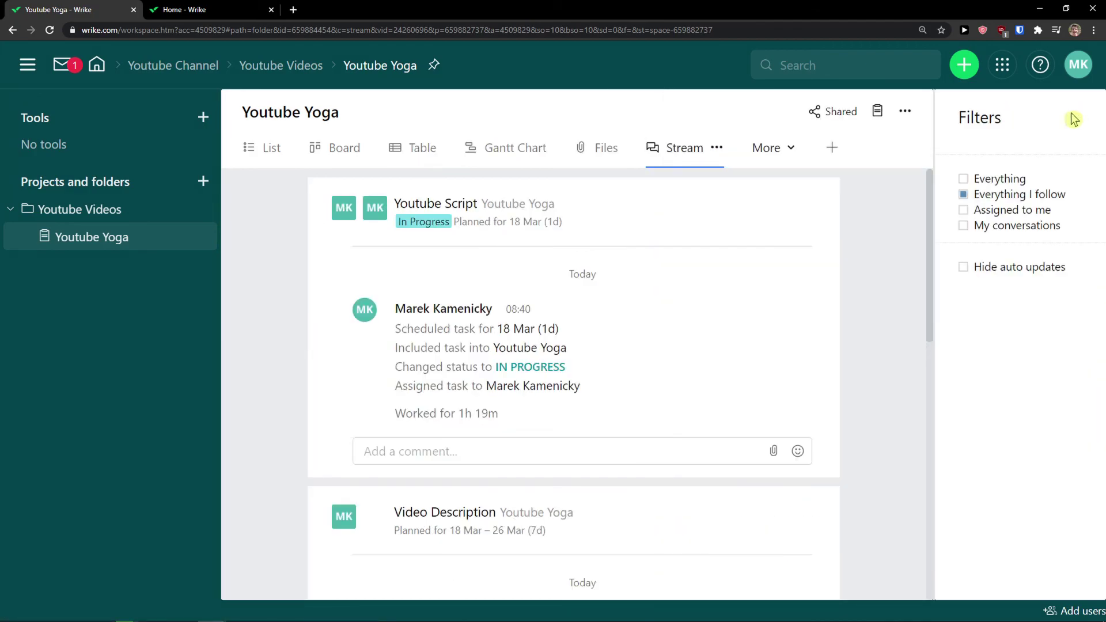
click(790, 158)
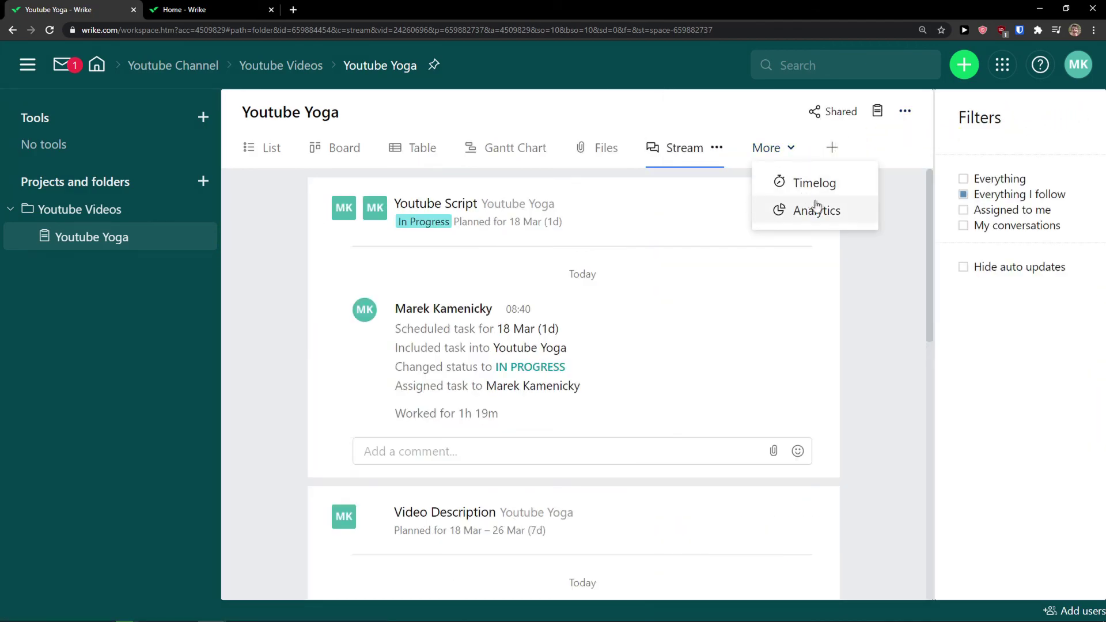
click(831, 148)
click(1016, 197)
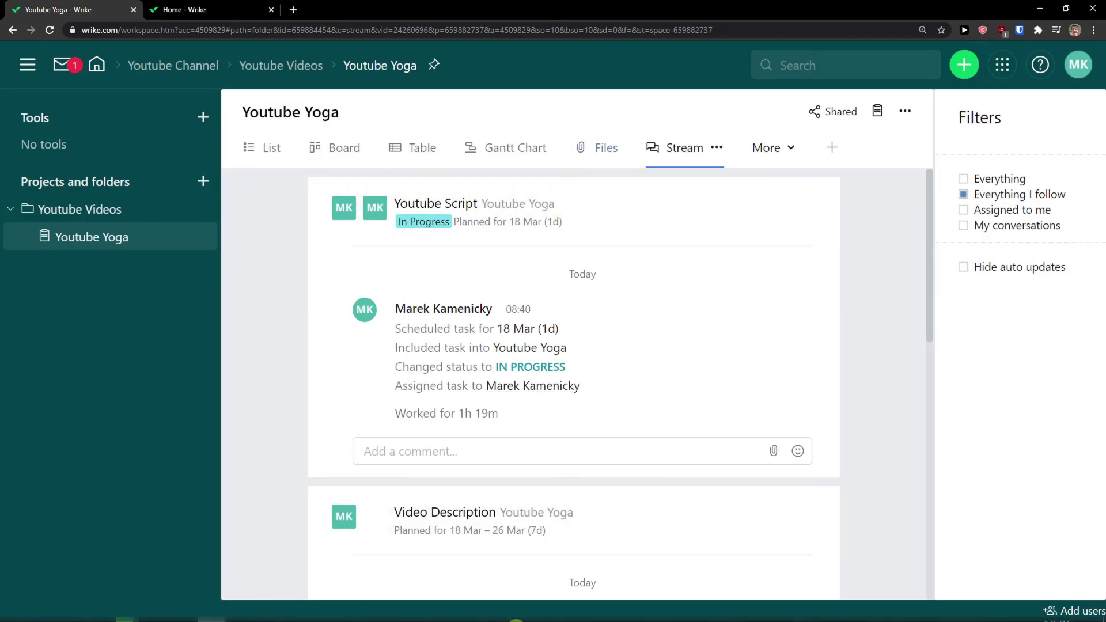
mouse_move(460, 615)
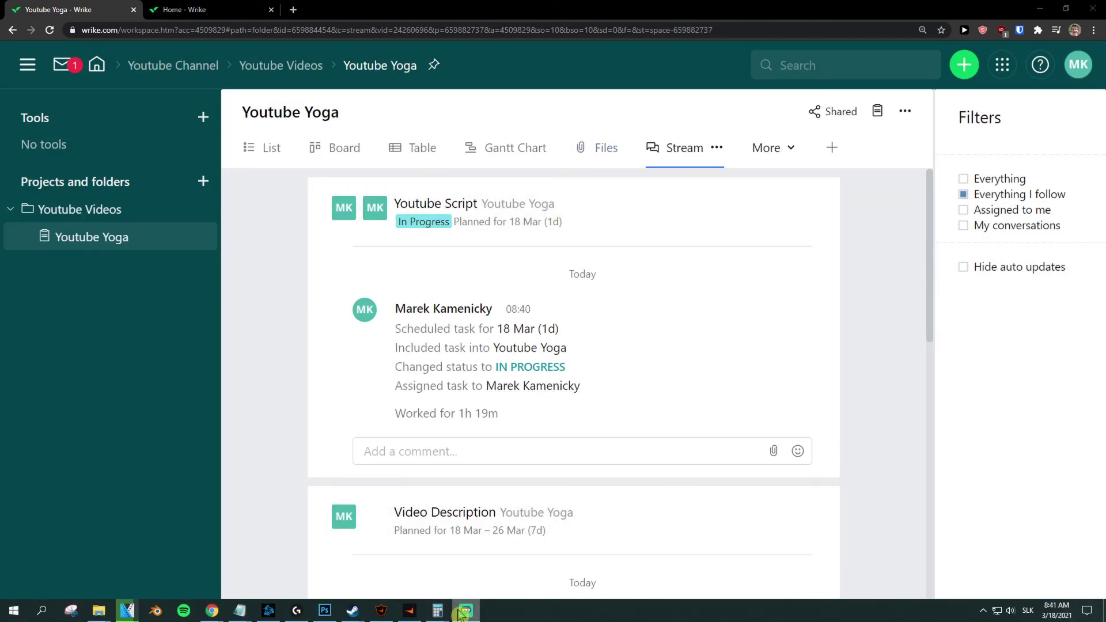